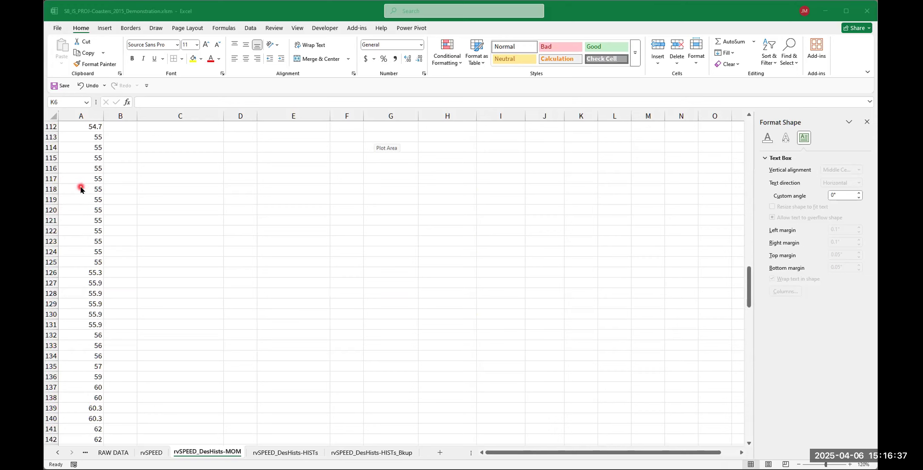
Step: Review the speed values in column A and the class count and width parameters of Histogram 1 and Histogram 2
scroll(93, 191, down, 11)
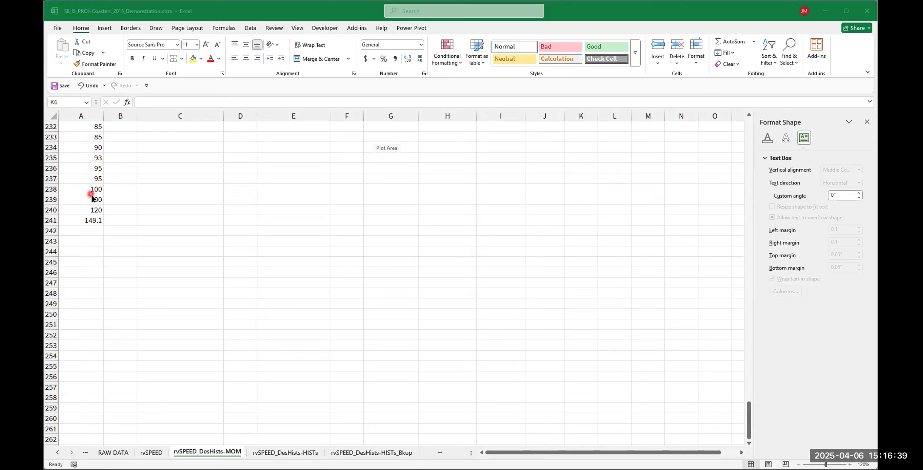
scroll(97, 207, up, 5)
scroll(97, 207, up, 20)
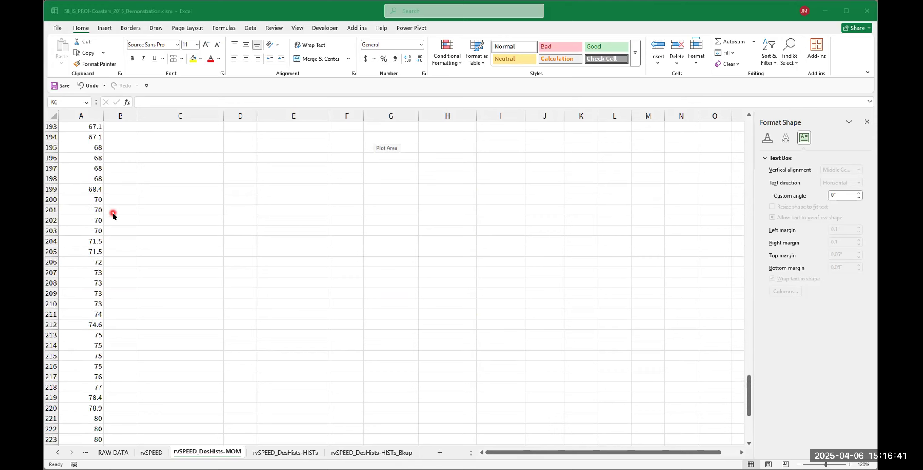
scroll(113, 213, up, 20)
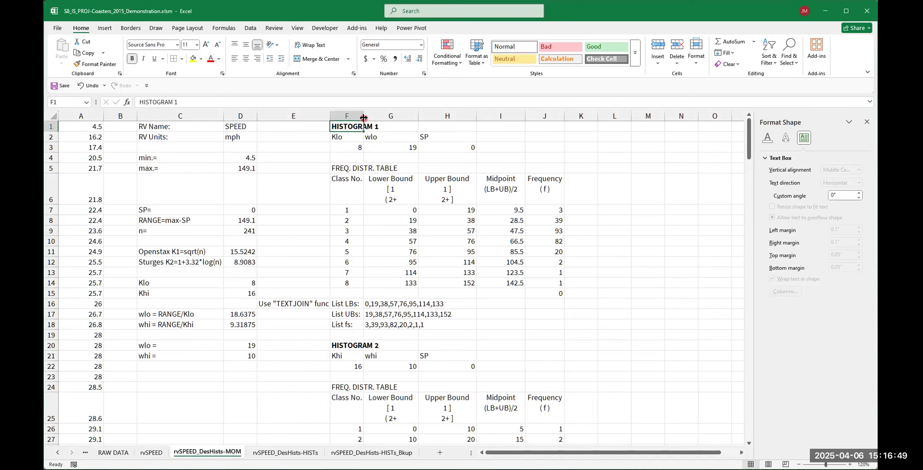
click(344, 147)
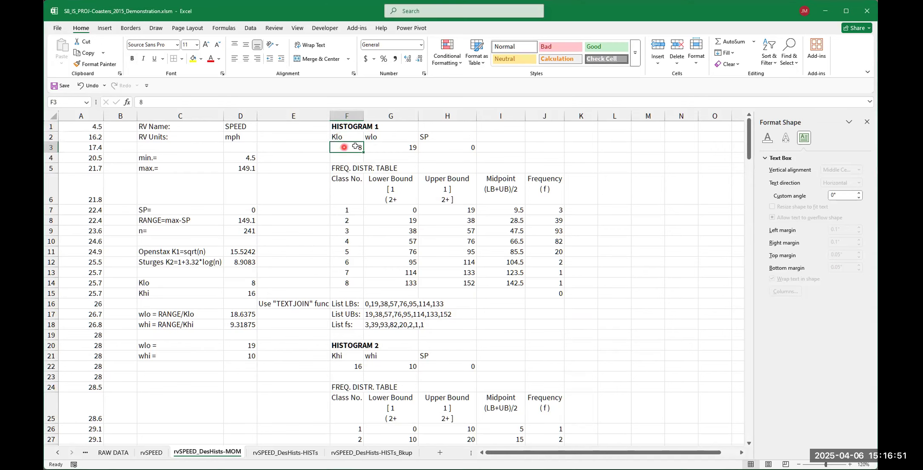
click(403, 148)
scroll(400, 154, down, 2)
scroll(390, 293, down, 1)
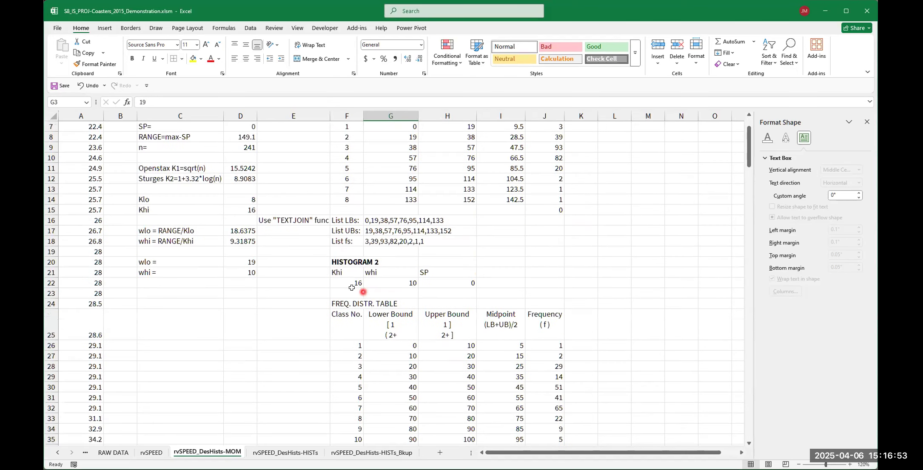
click(345, 265)
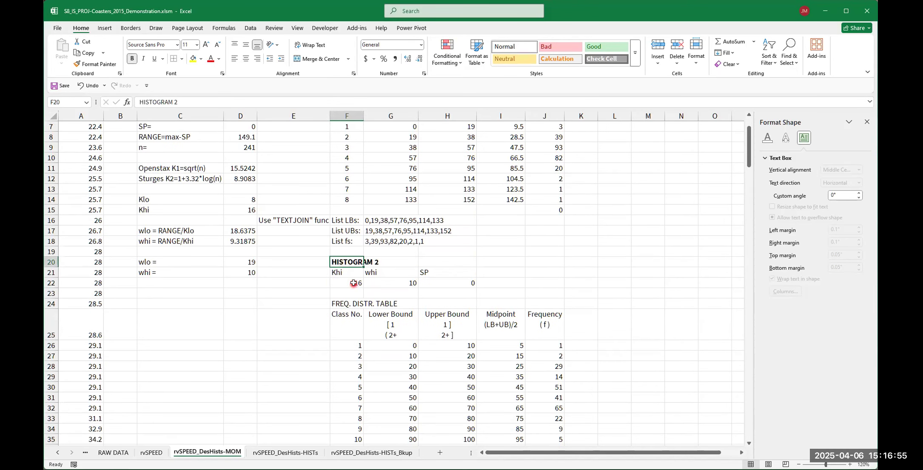
click(353, 283)
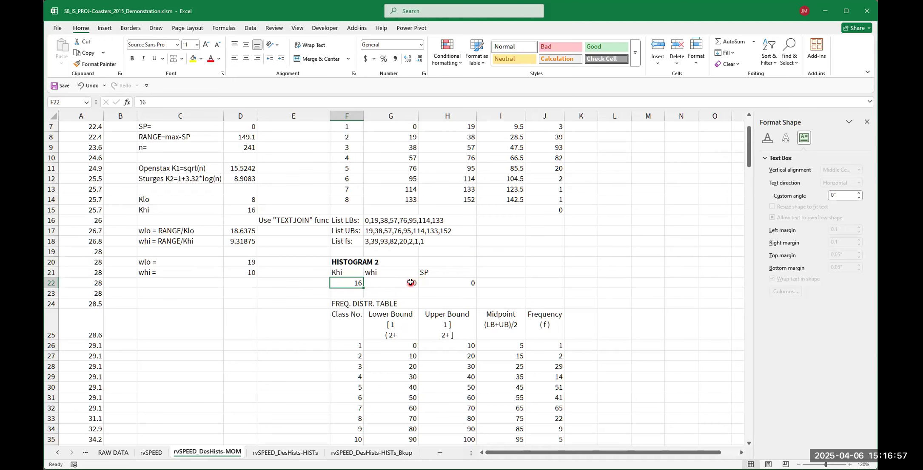
click(410, 282)
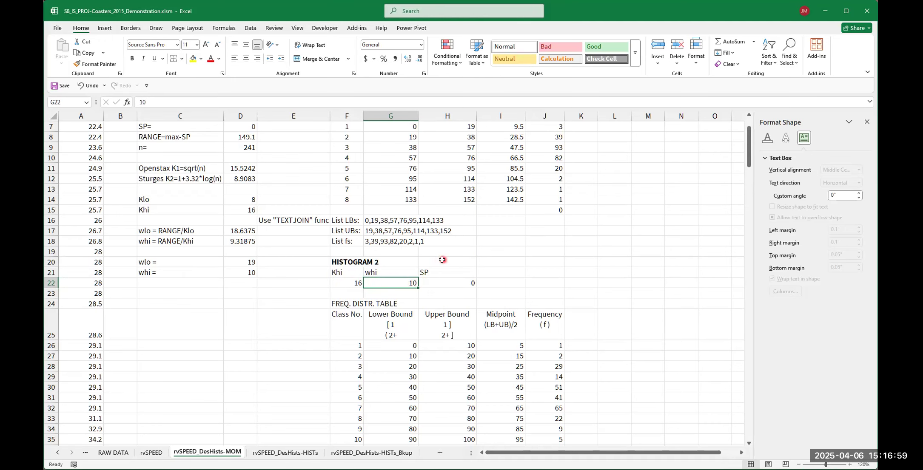
scroll(438, 260, up, 2)
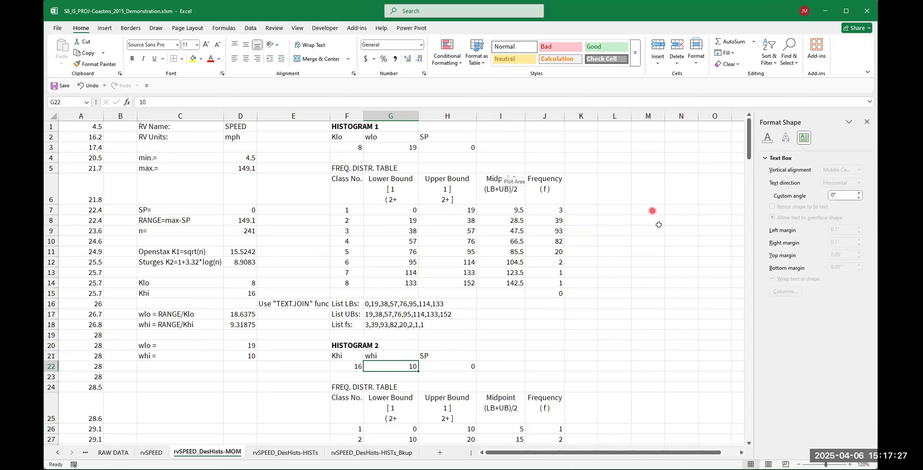
Step: View the finished speed histogram on the rvSPEED_DesHists-HISTs sheet
click(277, 454)
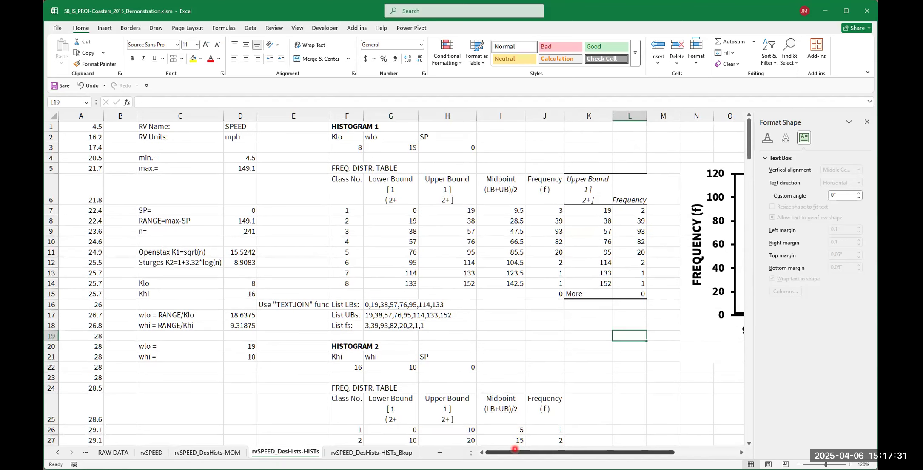
drag(514, 452, 566, 453)
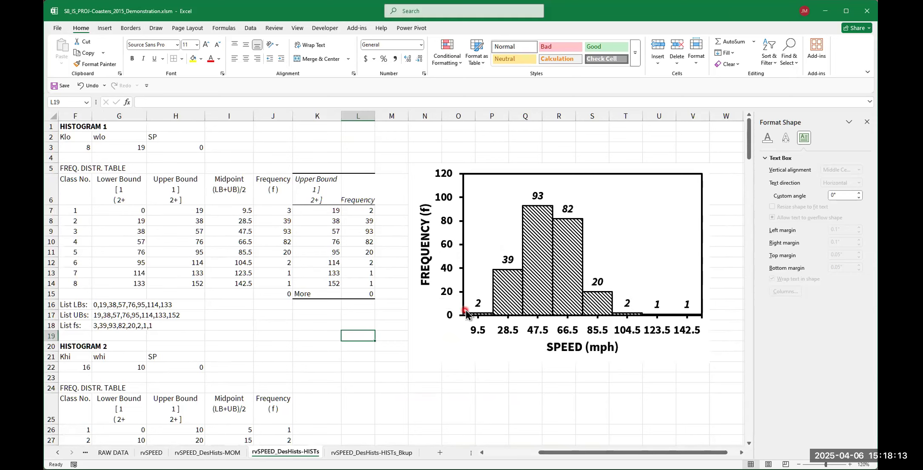
mouse_move(558, 452)
mouse_down()
mouse_move(506, 452)
mouse_move(572, 448)
mouse_up()
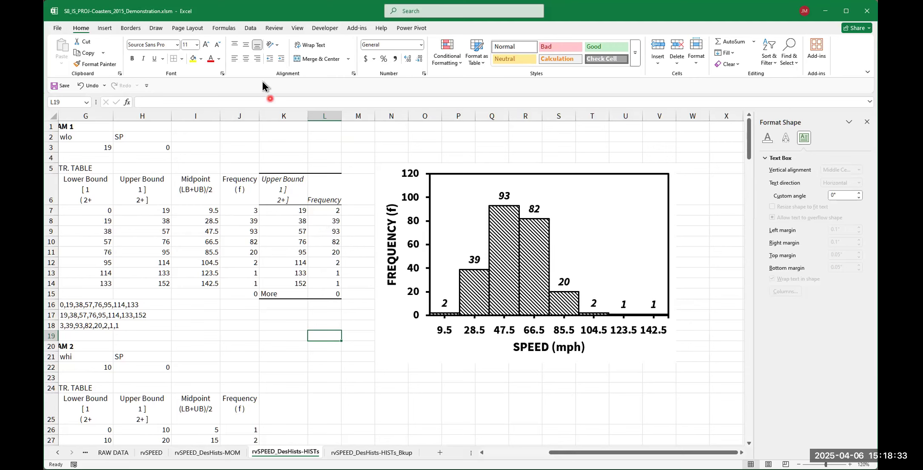
Step: Open the list of available Excel Add-ins through the program options
click(250, 29)
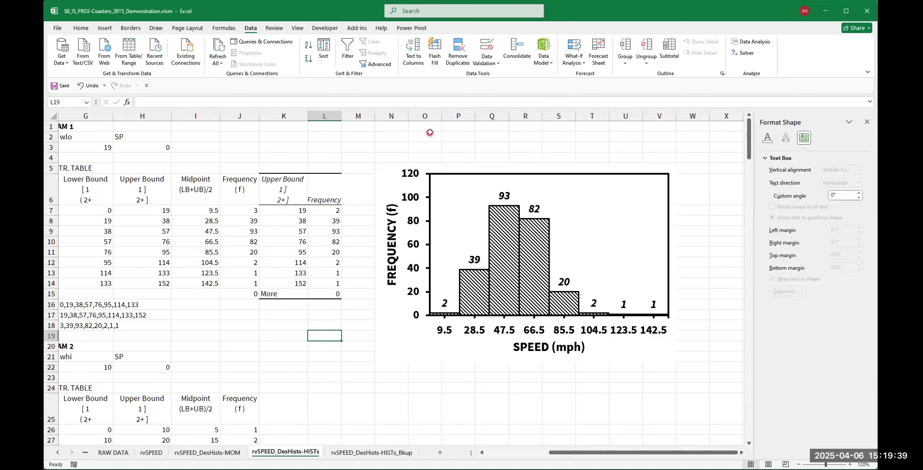
click(298, 112)
click(59, 30)
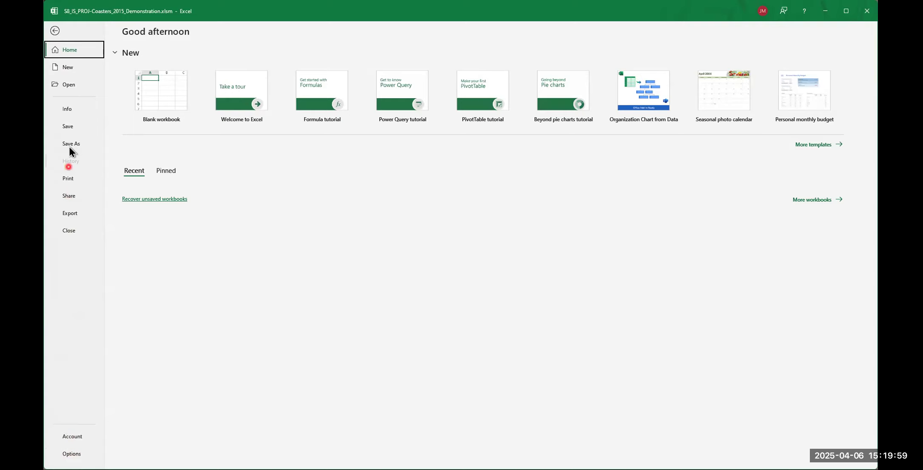
click(72, 454)
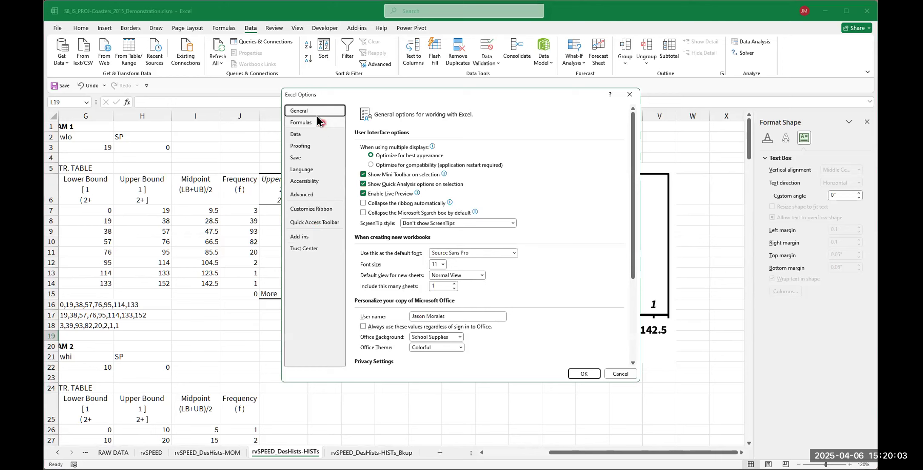
click(305, 239)
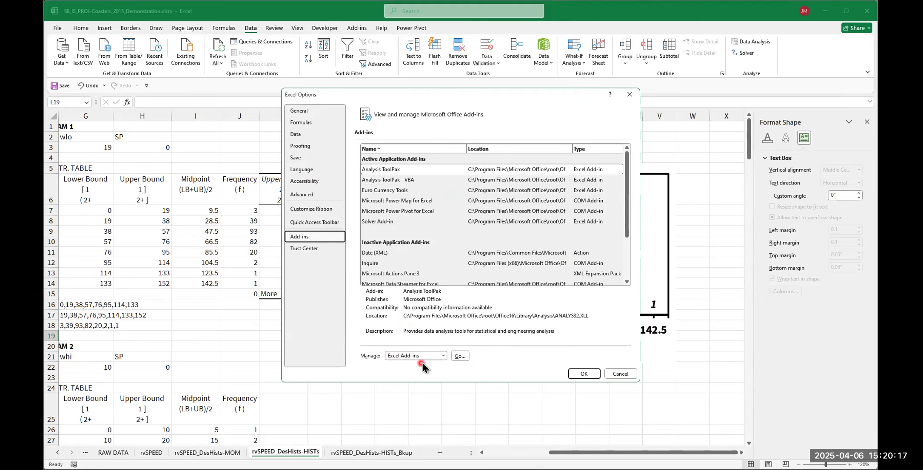
click(443, 356)
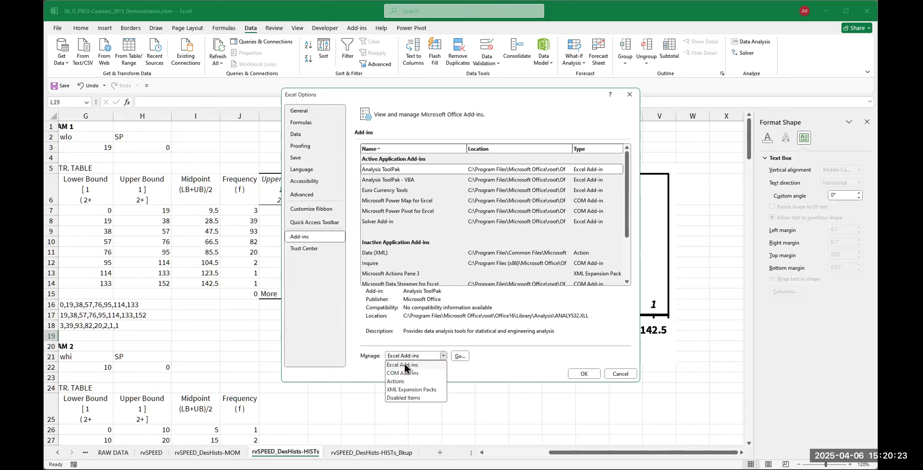
click(460, 370)
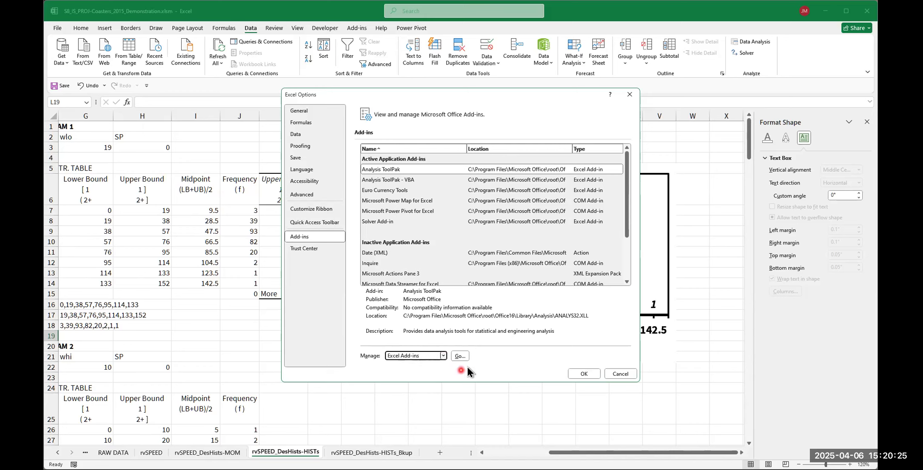
click(460, 356)
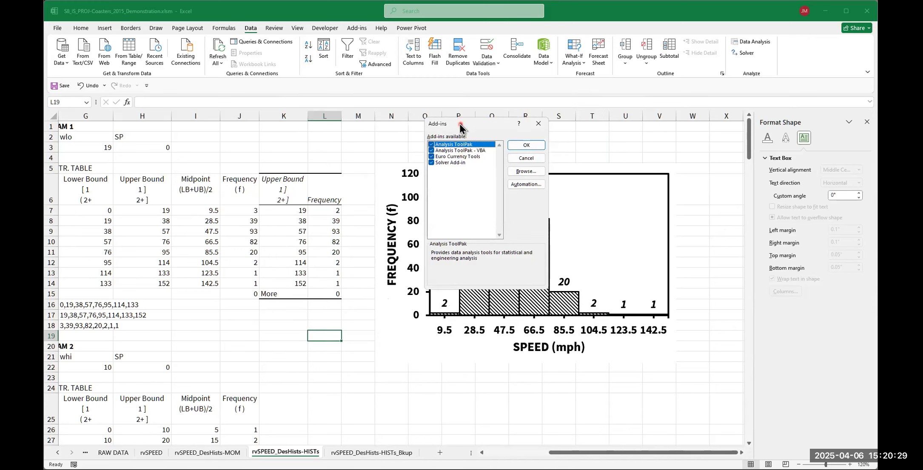
Step: Deselect Analysis ToolPak, Analysis ToolPak - VBA, Euro Currency Tools and Solver Add-in in the available add-ins
drag(460, 124, 390, 134)
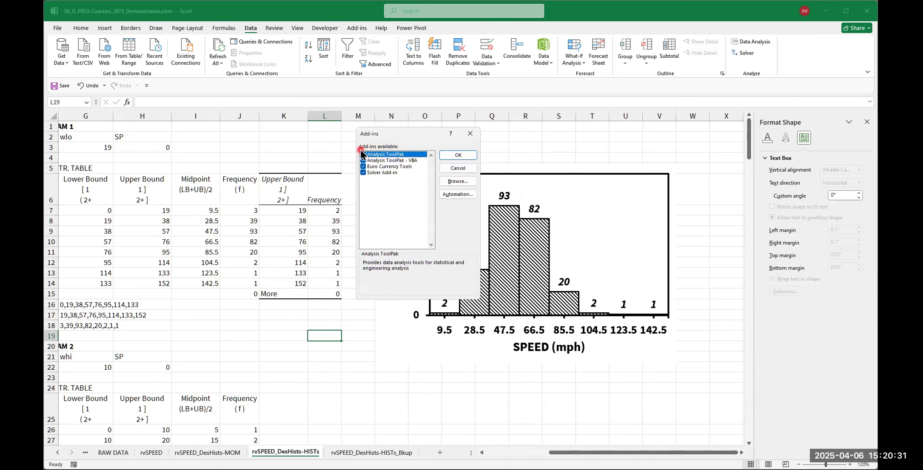
click(362, 161)
click(363, 166)
click(362, 173)
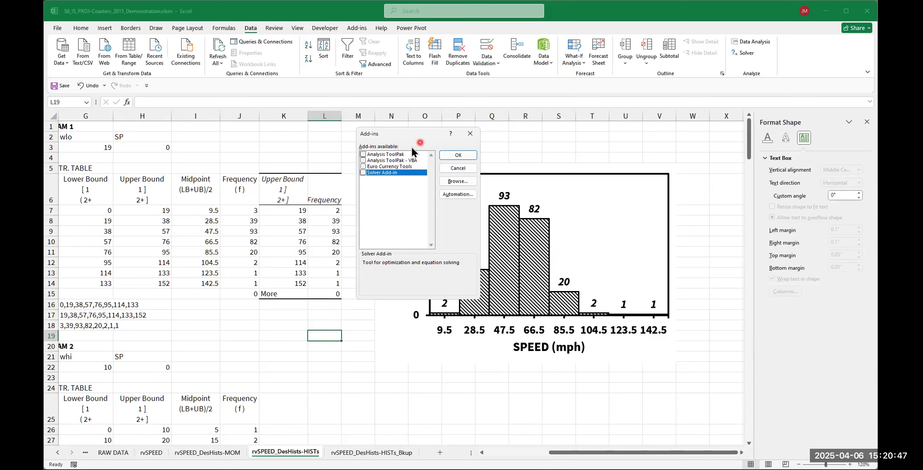
Step: Enable the Analysis ToolPak, Analysis ToolPak - VBA, Euro Currency Tools and Solver Add-in, and apply the selection
click(363, 154)
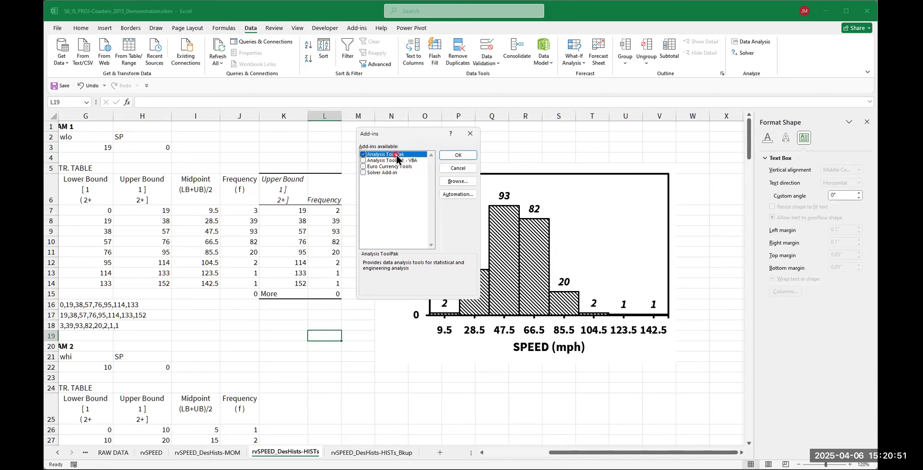
click(364, 161)
click(363, 166)
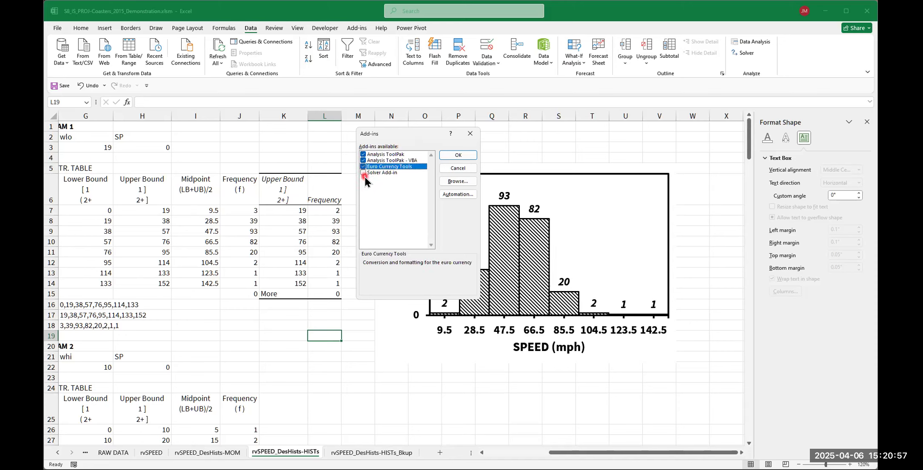
click(363, 173)
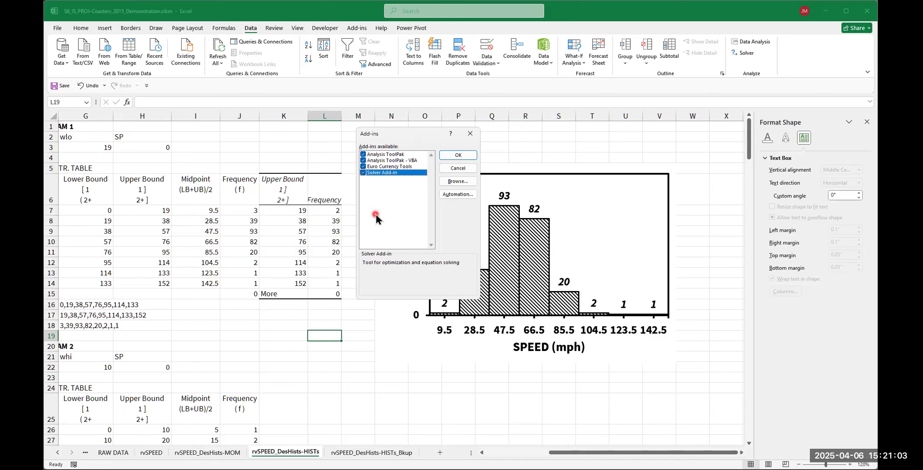
click(458, 155)
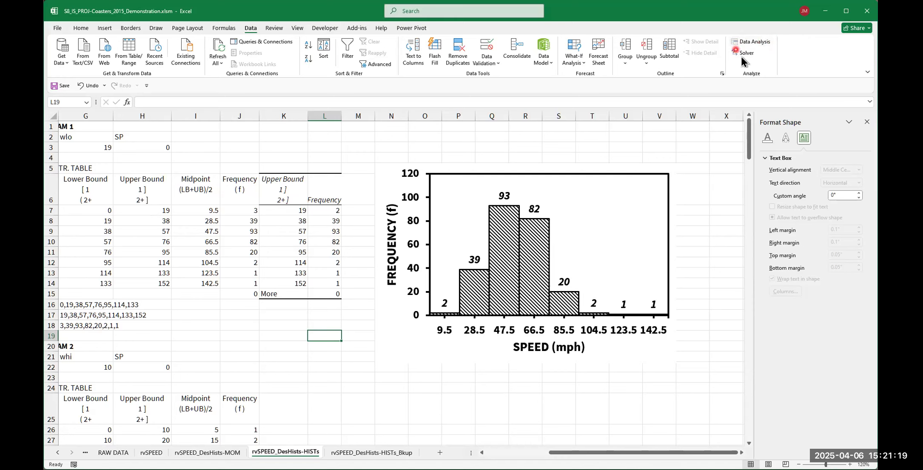
click(223, 28)
click(189, 28)
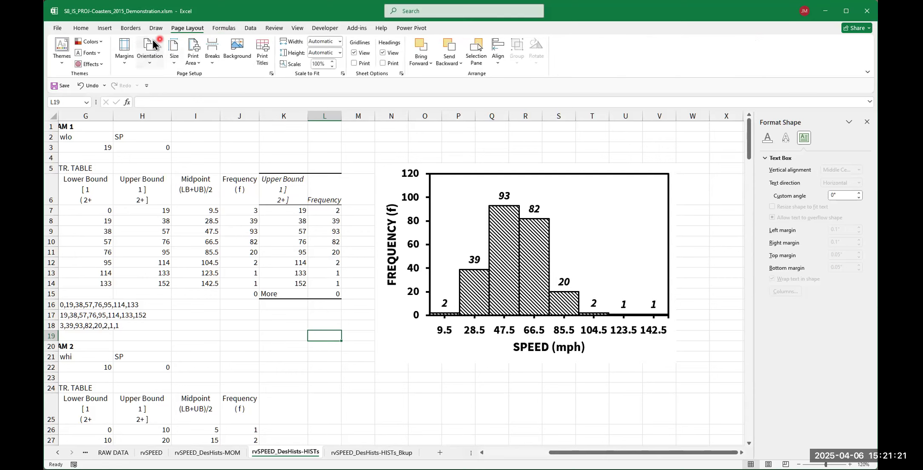
click(156, 28)
click(248, 29)
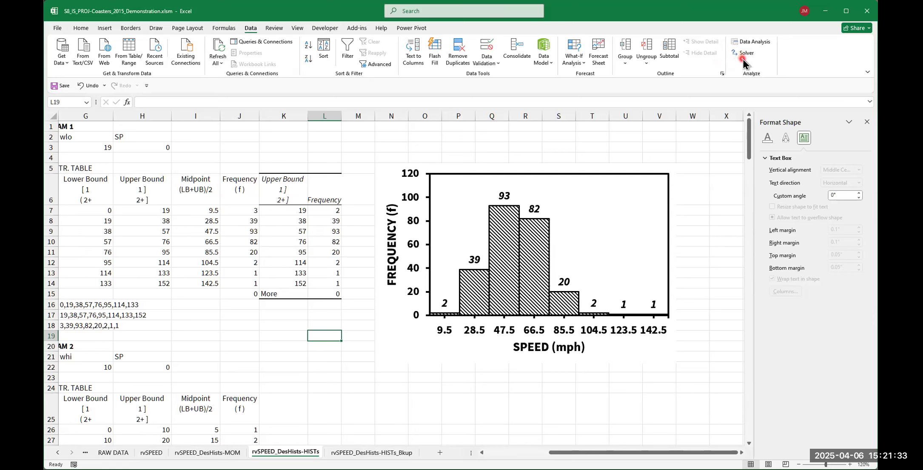
Step: Create a copy of the rvSPEED_DesHists-MOM sheet at the end of the S8_IS_PROJ-Coasters_2015_Demonstration.xlsm workbook
click(215, 454)
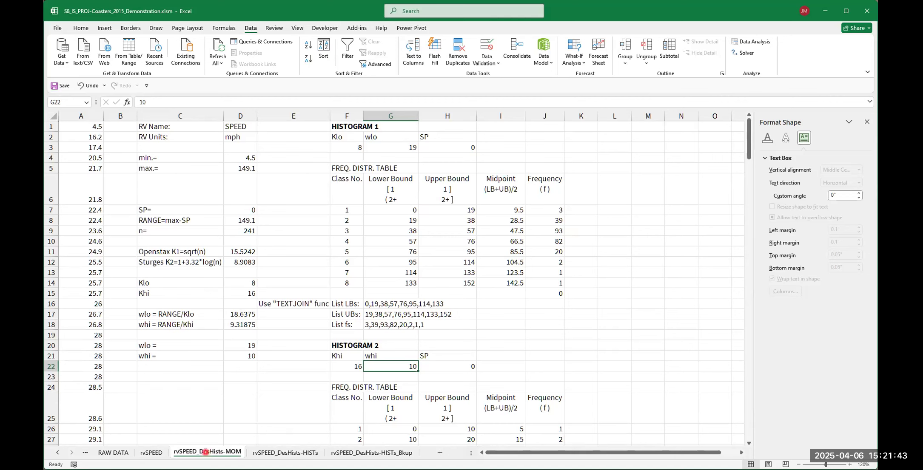
right_click(205, 452)
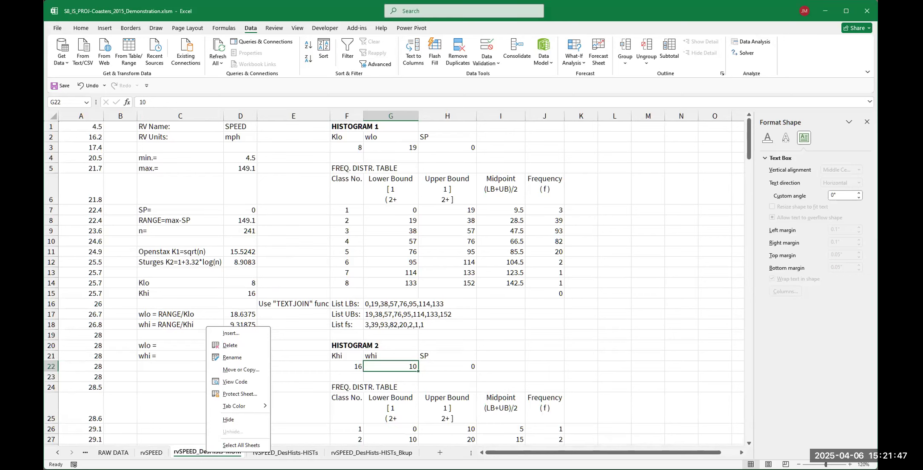
right_click(193, 451)
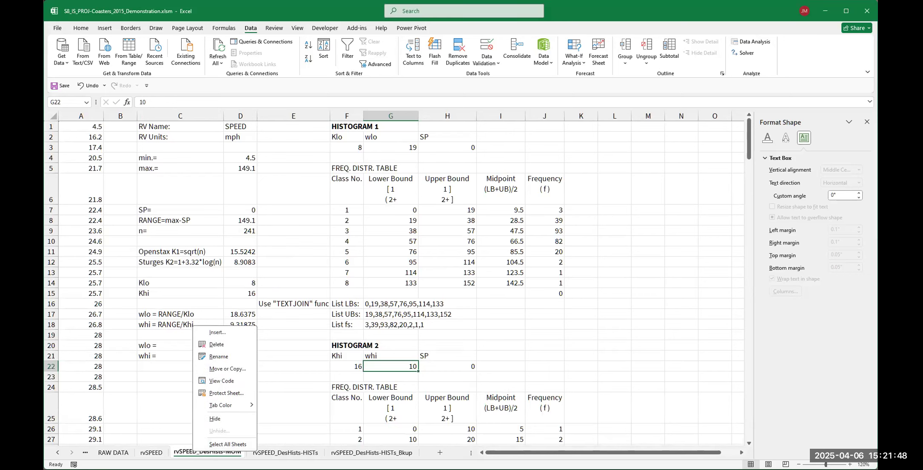
click(224, 369)
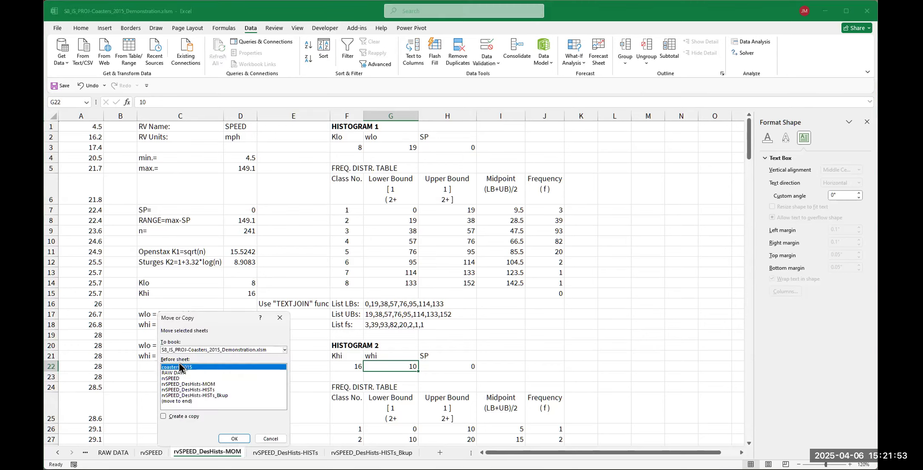
click(164, 415)
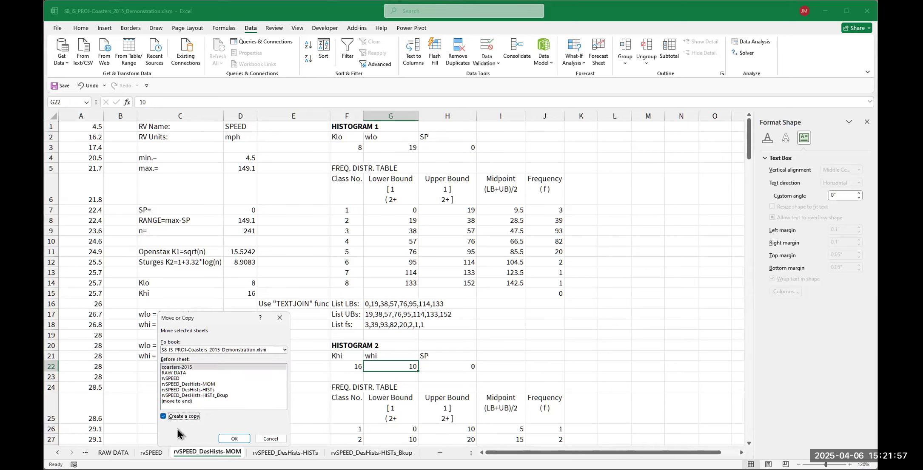
click(183, 401)
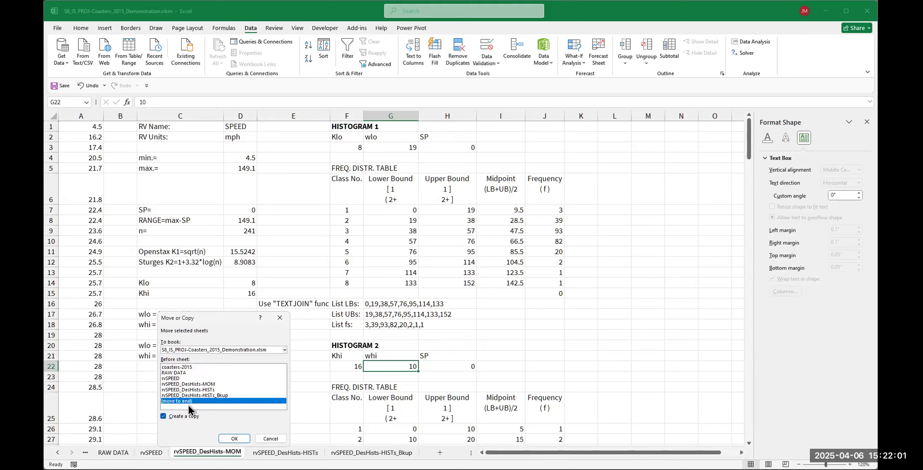
click(182, 394)
click(181, 388)
click(182, 393)
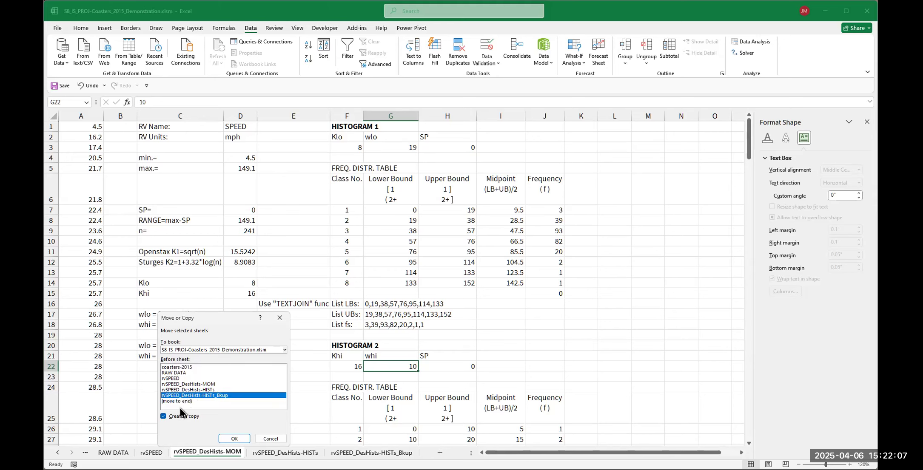
click(179, 401)
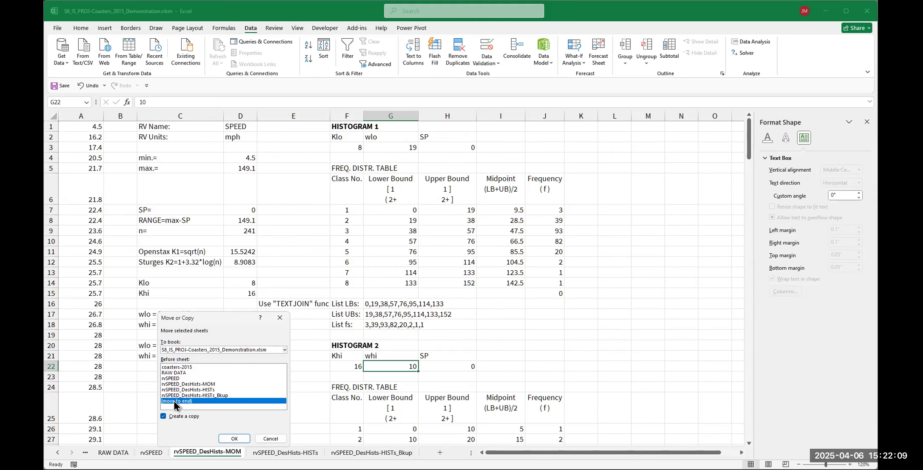
click(233, 438)
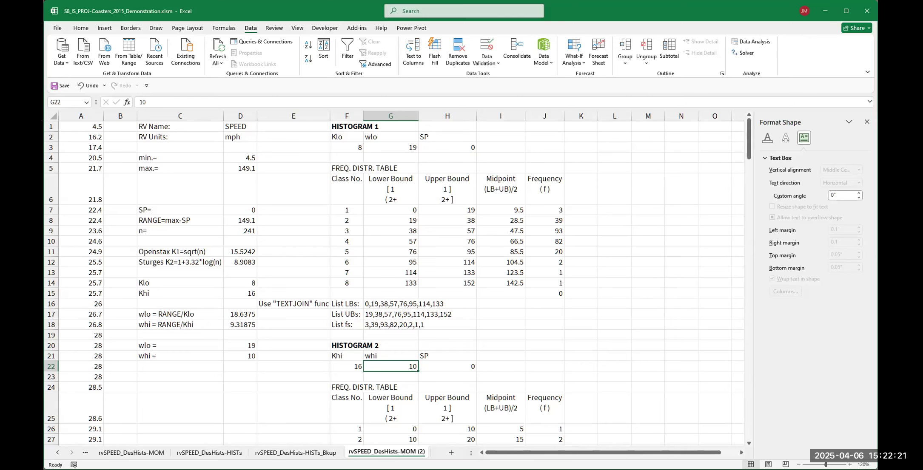
Step: Rename the copied sheet as rvSPEED_DesHists-HISTs (2) and return to the rvSPEED_DesHists-HISTs sheet
double_click(398, 452)
drag(399, 451, 415, 450)
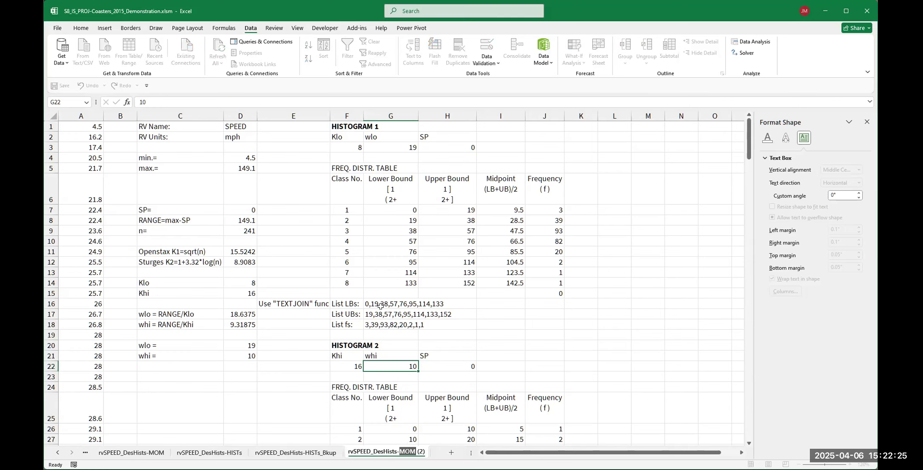
text(HISTs)
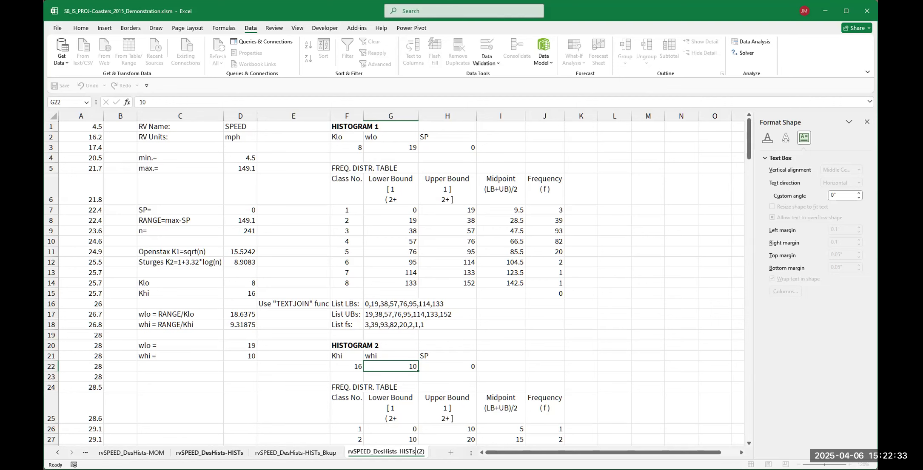
click(209, 452)
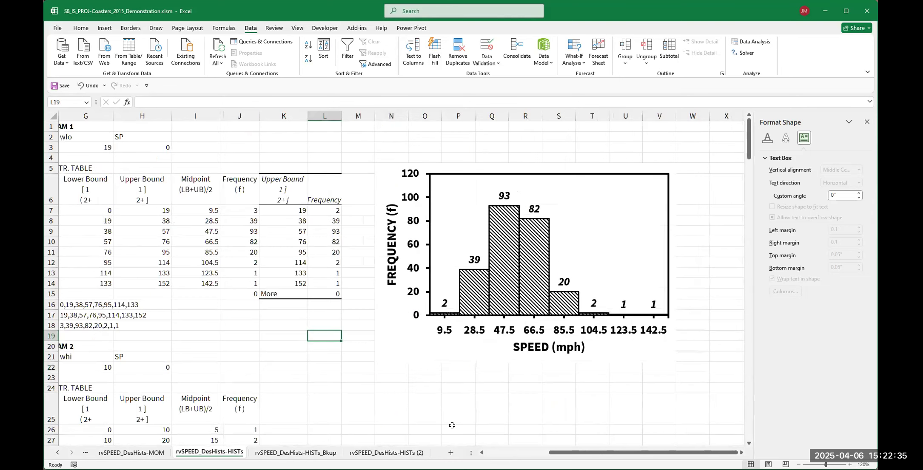
Step: Compare the tables and chart on rvSPEED_DesHists-HISTs with the contents of the rvSPEED_DesHists-HISTs (2) copy
drag(648, 452, 574, 454)
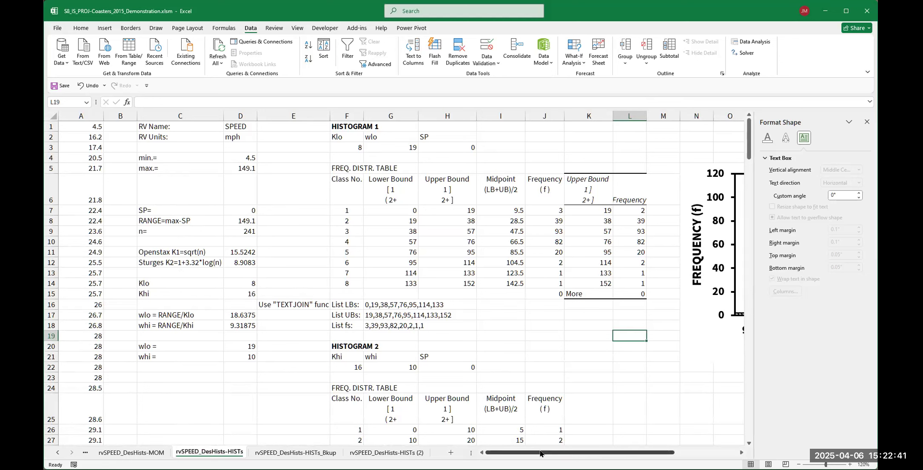
drag(540, 454, 560, 453)
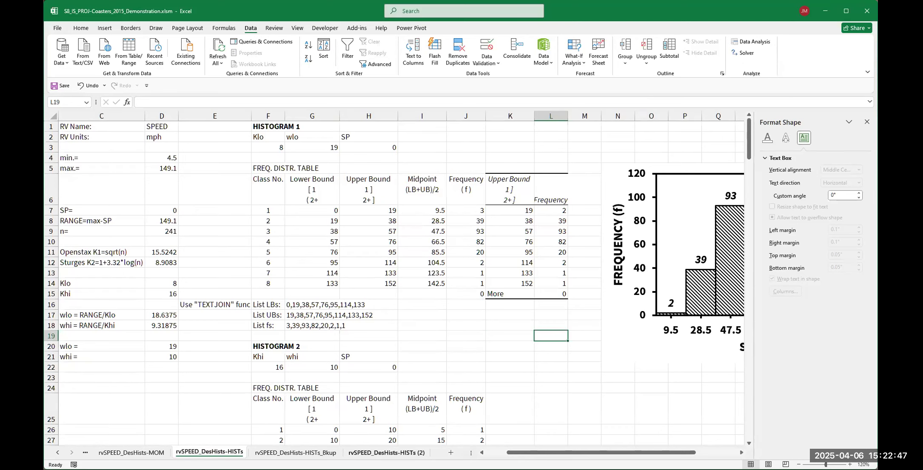
click(386, 453)
drag(559, 453, 575, 453)
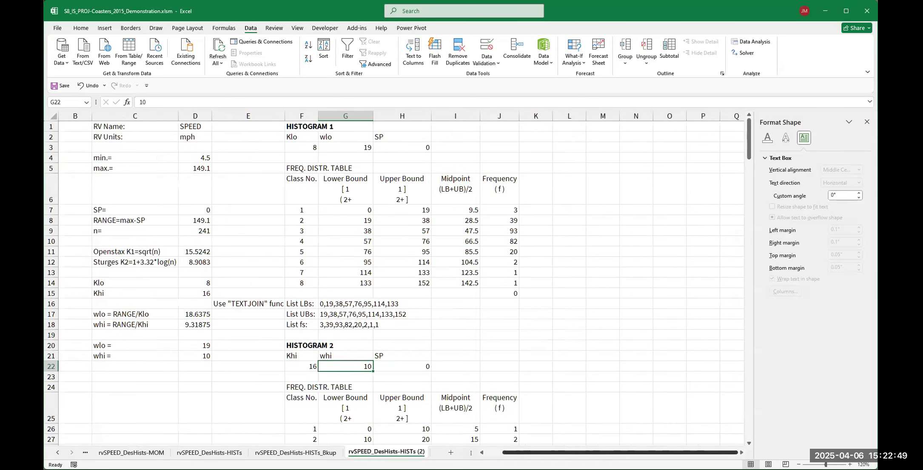
drag(750, 136, 753, 116)
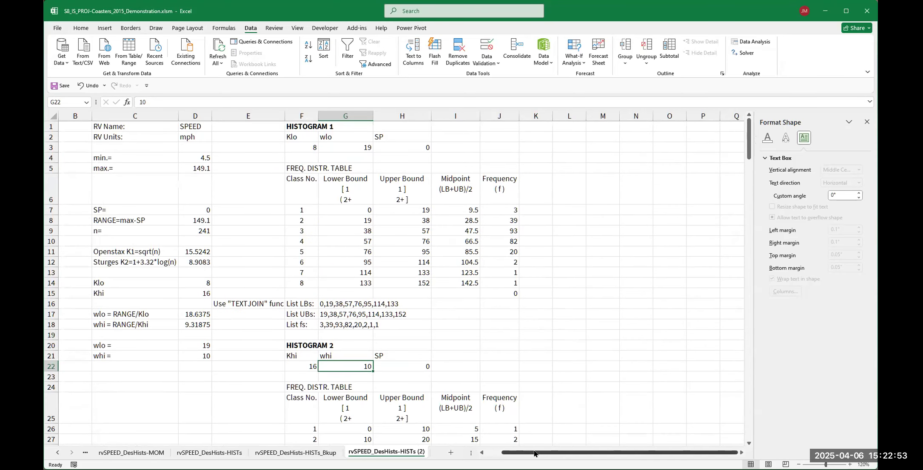
key(ctrl+Page_Up)
key(ctrl+Page_Up)
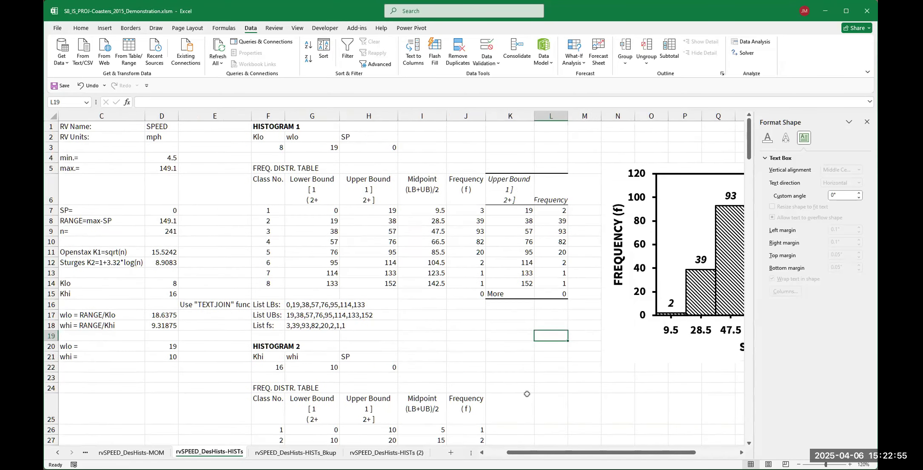
drag(530, 453, 561, 454)
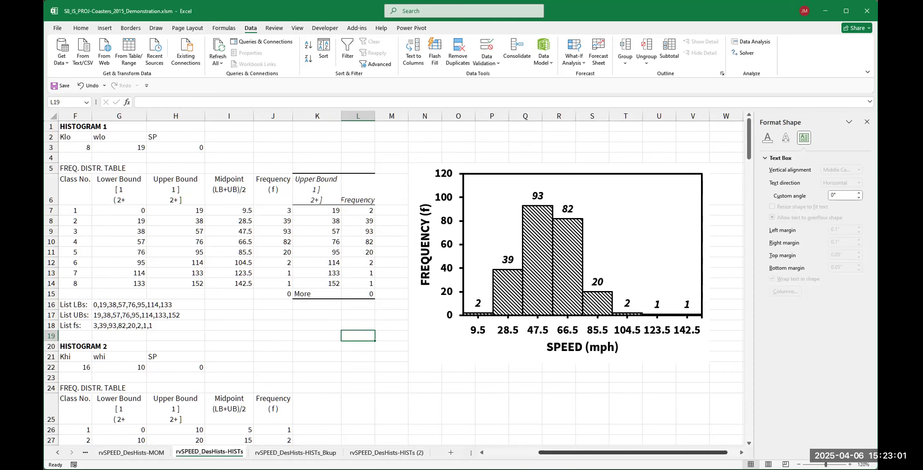
scroll(267, 179, left, 1)
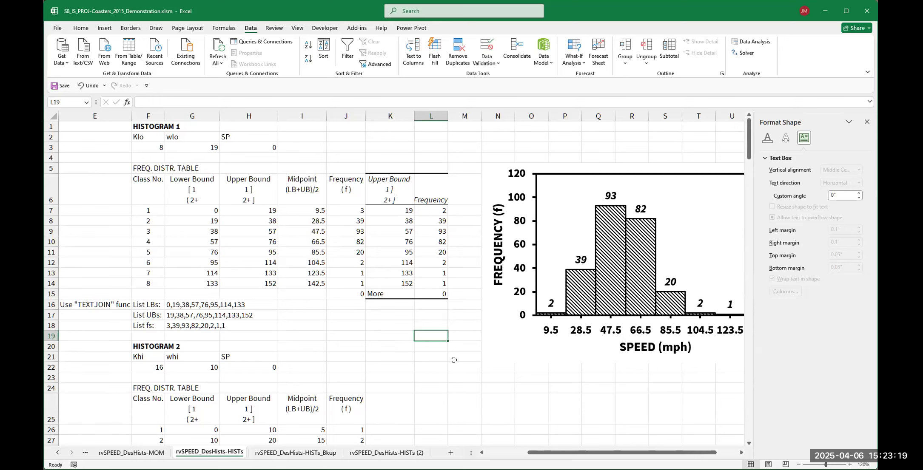
Step: Examine the Histogram 2 frequency distribution table below the Histogram 1 table and its chart
scroll(457, 374, down, 1)
scroll(461, 372, down, 2)
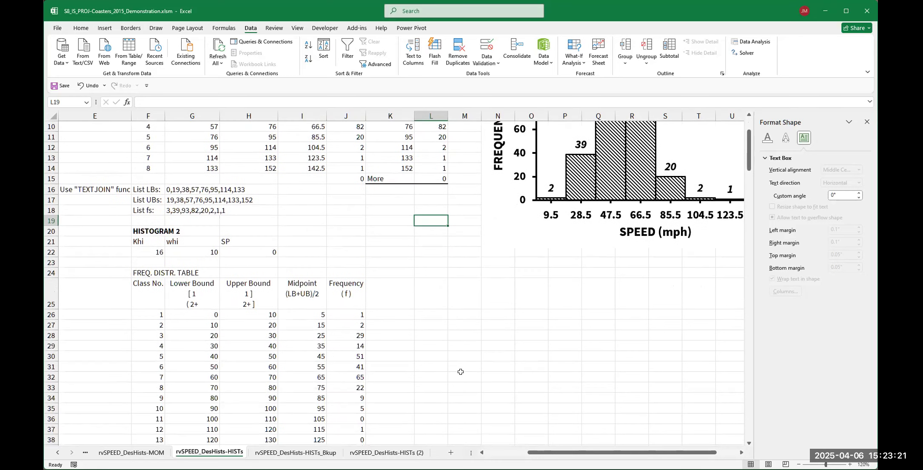
scroll(461, 372, up, 2)
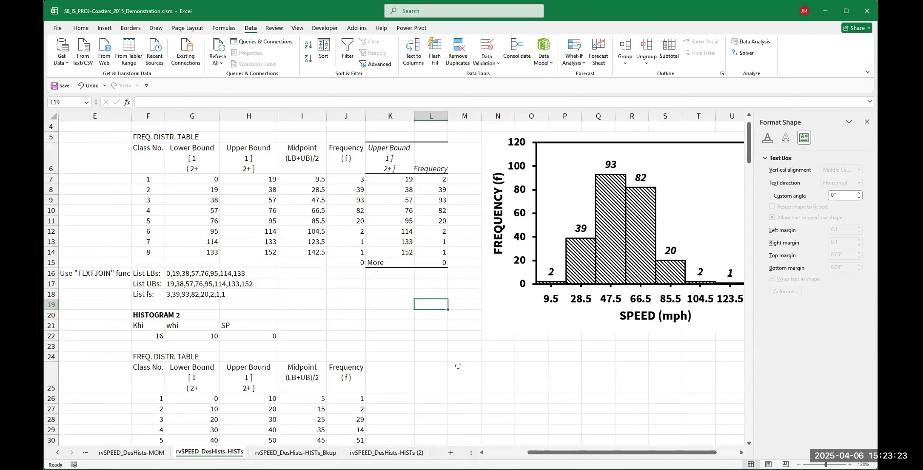
scroll(457, 362, down, 5)
scroll(456, 363, up, 4)
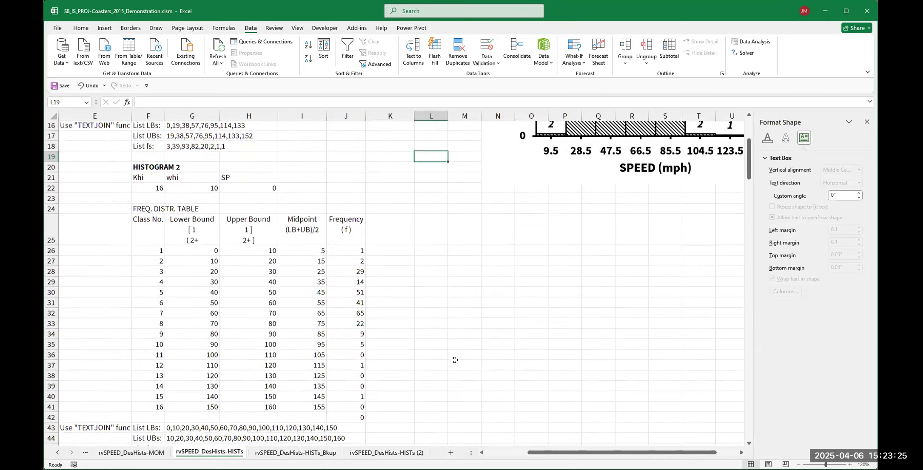
scroll(454, 362, up, 1)
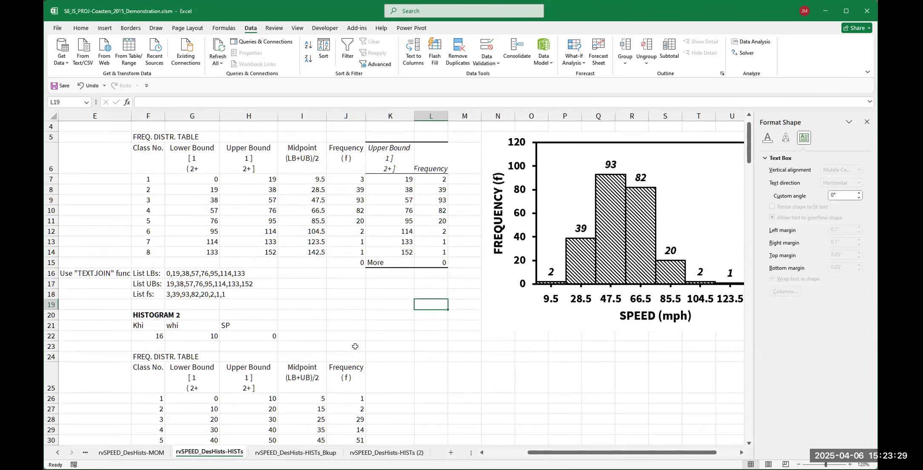
scroll(360, 341, up, 1)
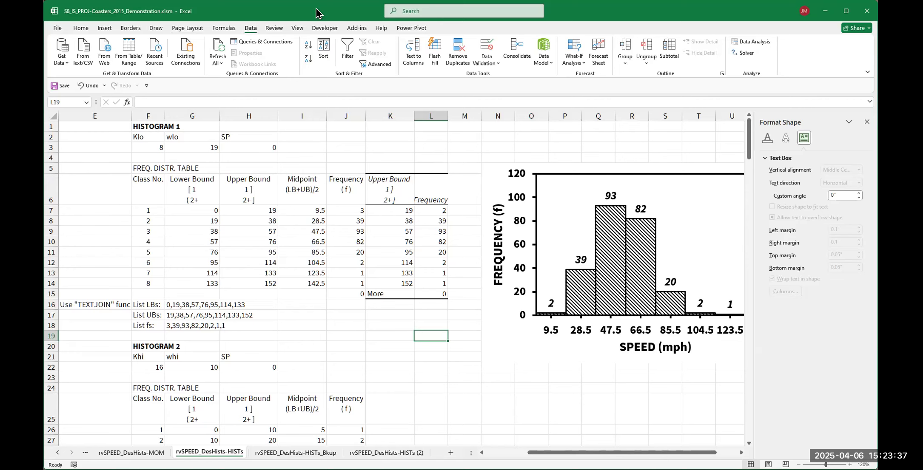
Step: Open the Histogram tool from the Data Analysis tools
click(745, 50)
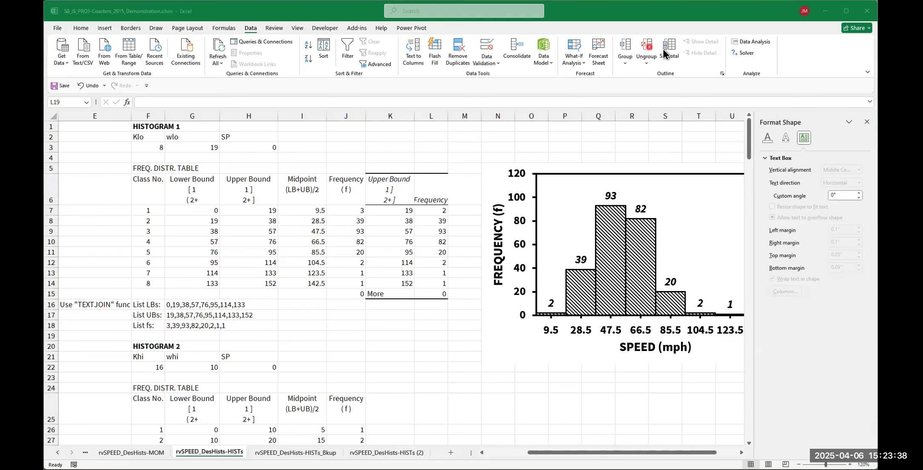
click(751, 42)
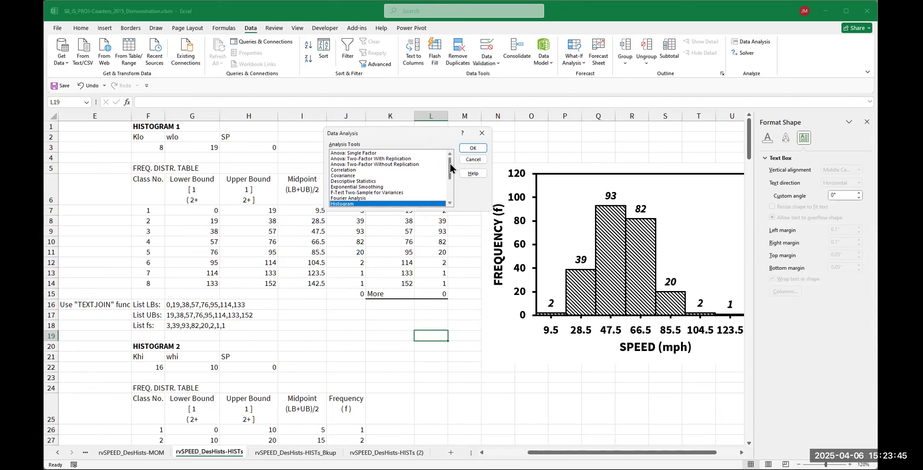
drag(449, 167, 460, 182)
click(356, 170)
click(350, 182)
click(348, 176)
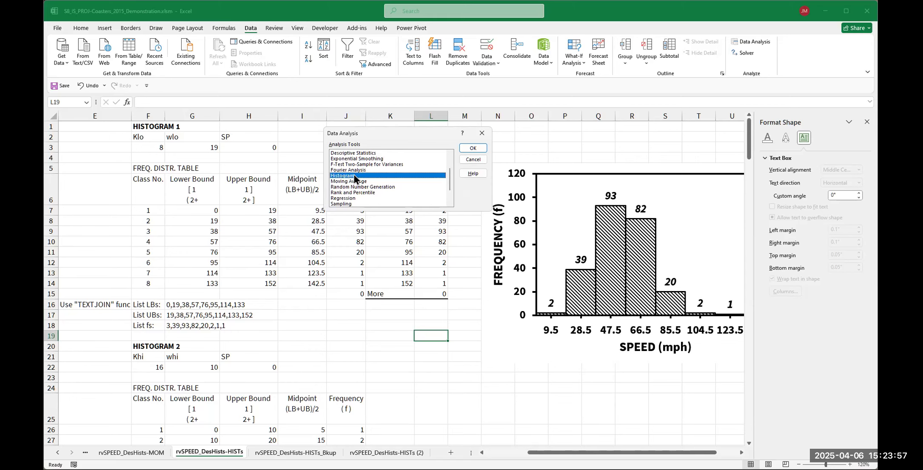
click(472, 147)
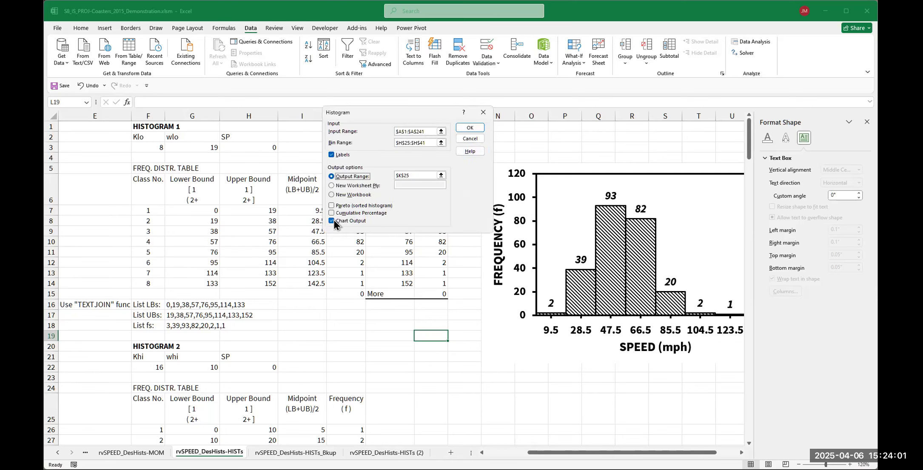
Step: Clear the Histogram tool's input, bin and output ranges, deselect Labels and Chart Output, and choose New Worksheet Ply
click(332, 221)
click(368, 173)
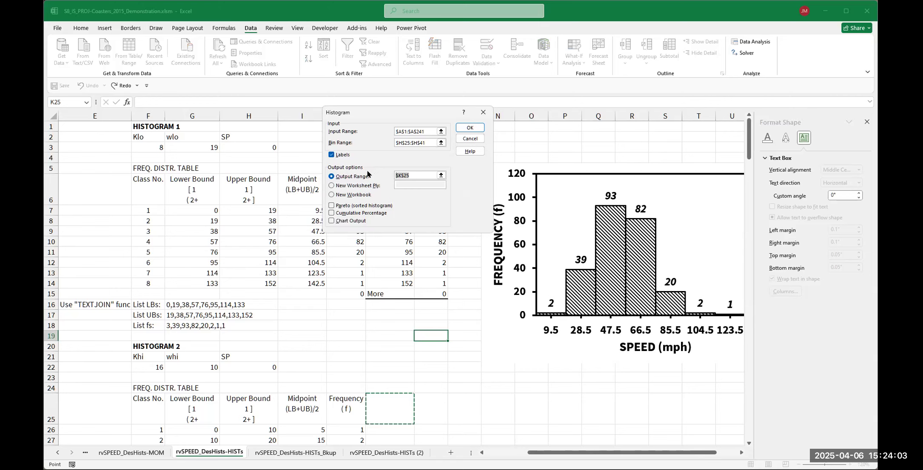
key(BackSpace)
click(333, 186)
click(330, 153)
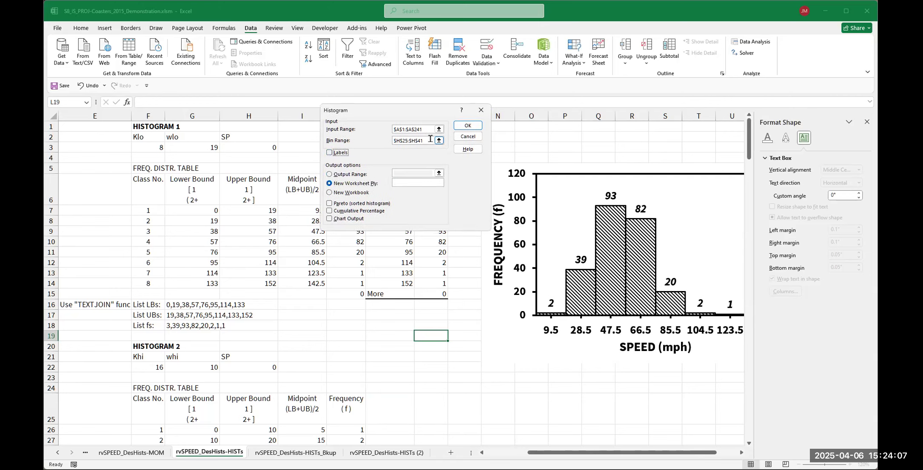
drag(430, 140, 359, 138)
key(BackSpace)
drag(424, 129, 391, 133)
key(BackSpace)
click(398, 141)
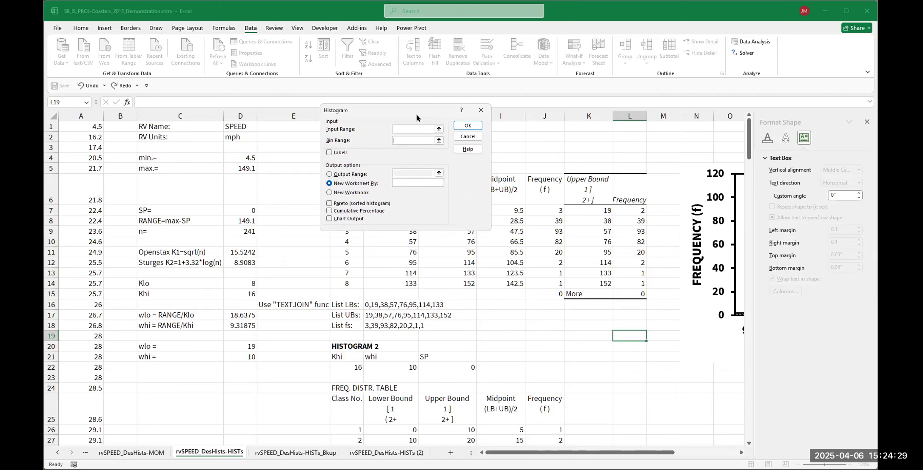
Step: Set the Histogram tool's input range to the speed data in cells A1:A241
drag(417, 118, 358, 120)
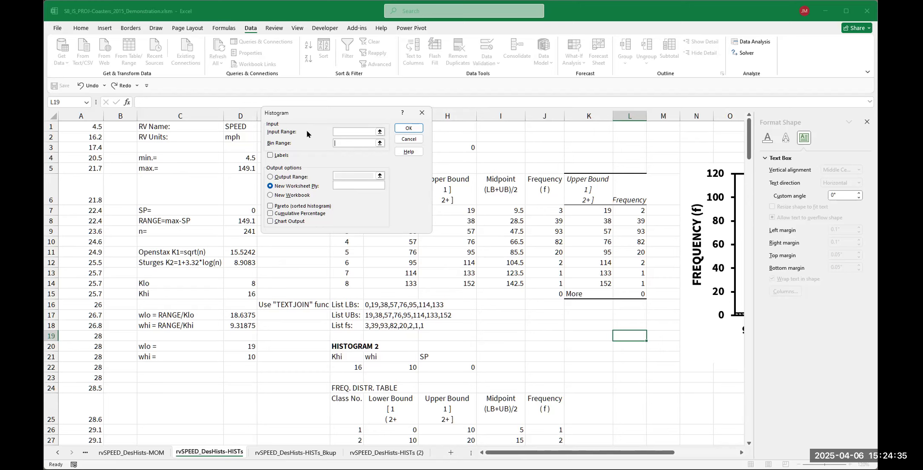
click(338, 132)
click(84, 125)
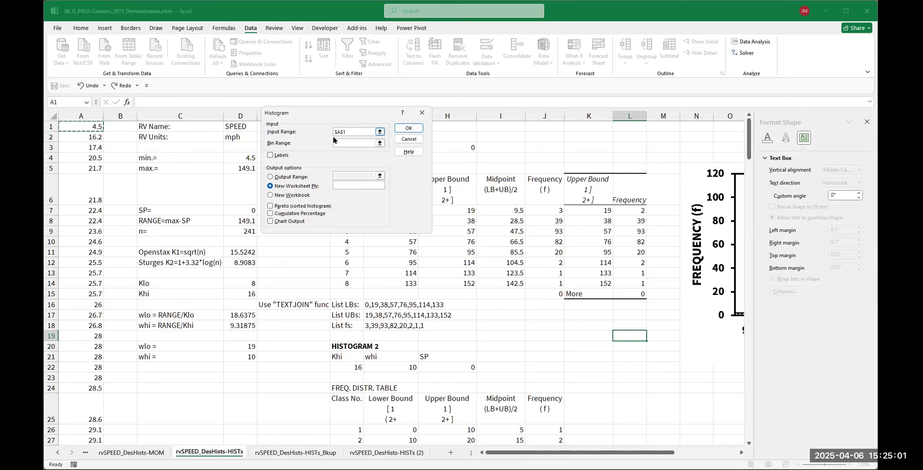
drag(349, 131, 327, 135)
key(BackSpace)
key(Tab)
click(83, 128)
scroll(83, 174, down, 17)
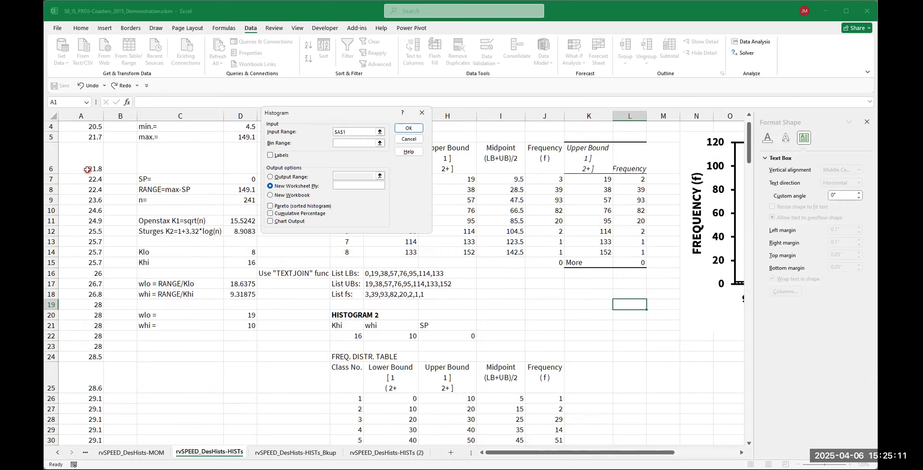
scroll(82, 178, down, 20)
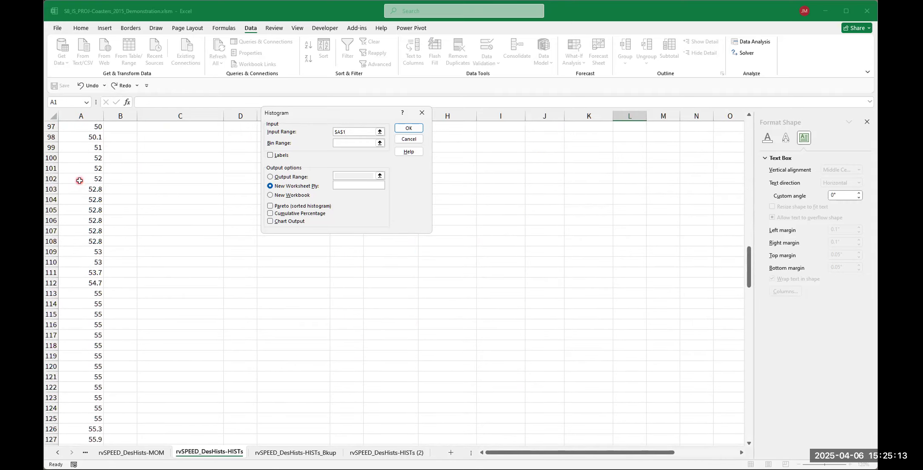
scroll(78, 178, down, 20)
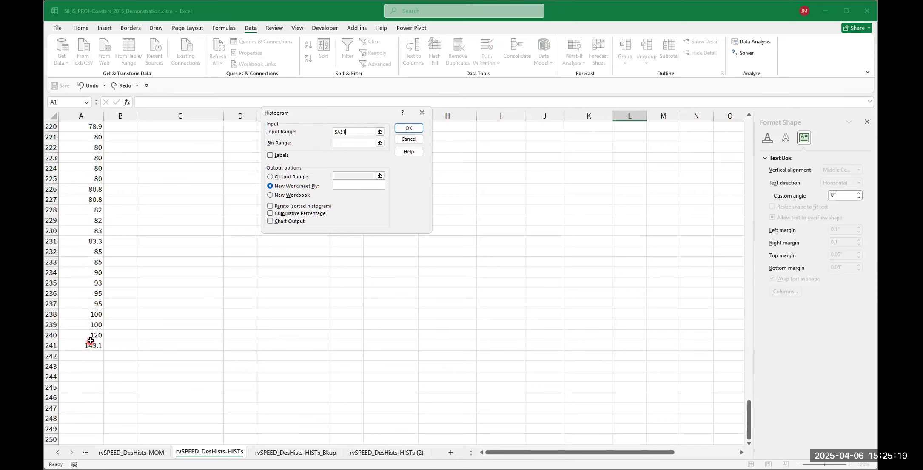
shift+click(89, 345)
scroll(148, 277, up, 20)
scroll(148, 274, up, 20)
scroll(85, 308, up, 20)
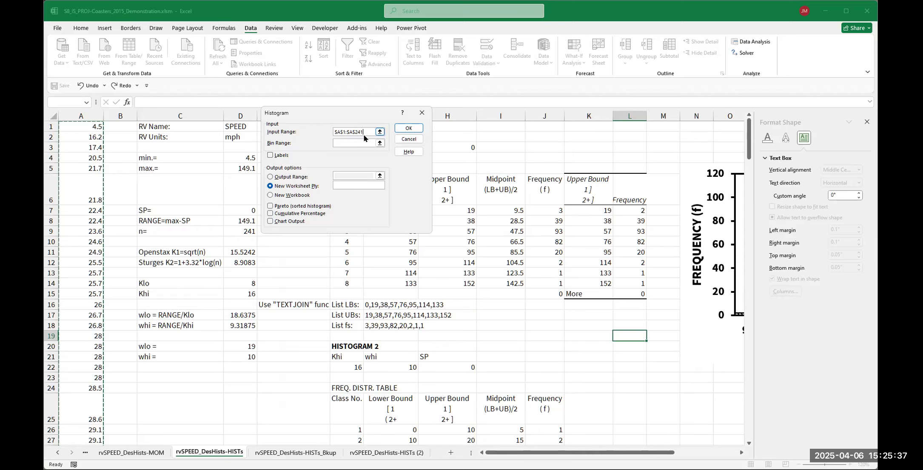
Step: Set the bin range to the Histogram 2 Upper Bound column including its header, cells H25:H41
click(339, 143)
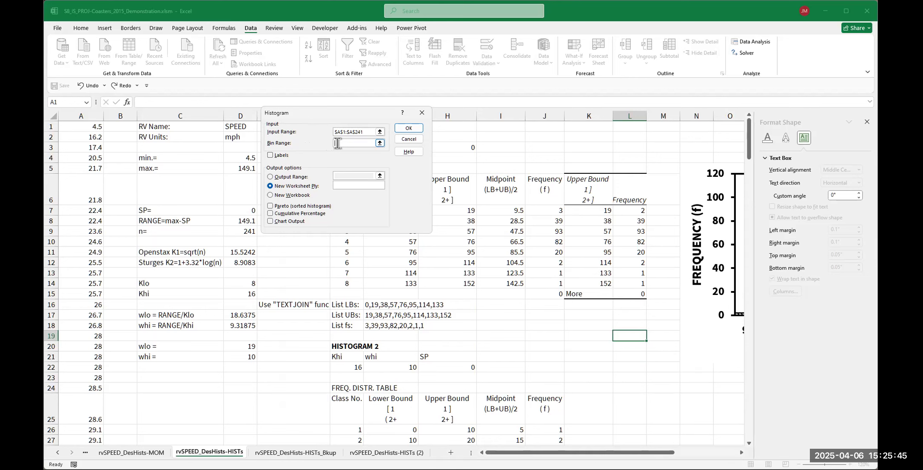
scroll(529, 283, down, 3)
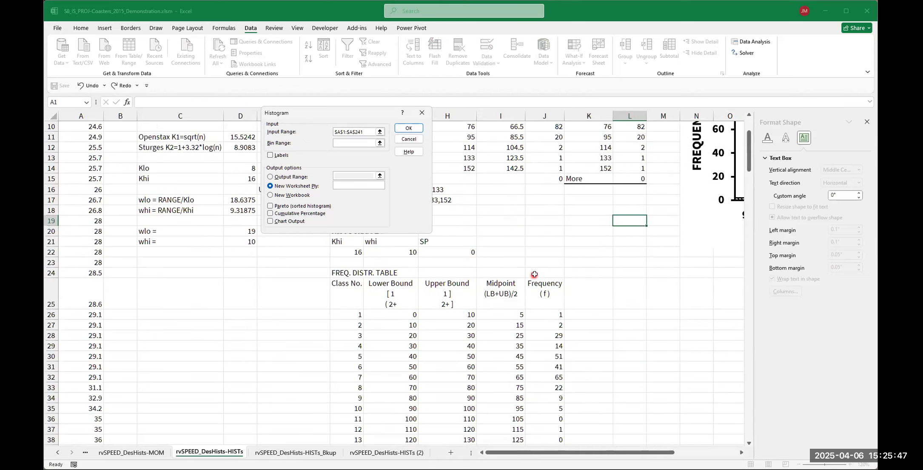
scroll(528, 268, down, 1)
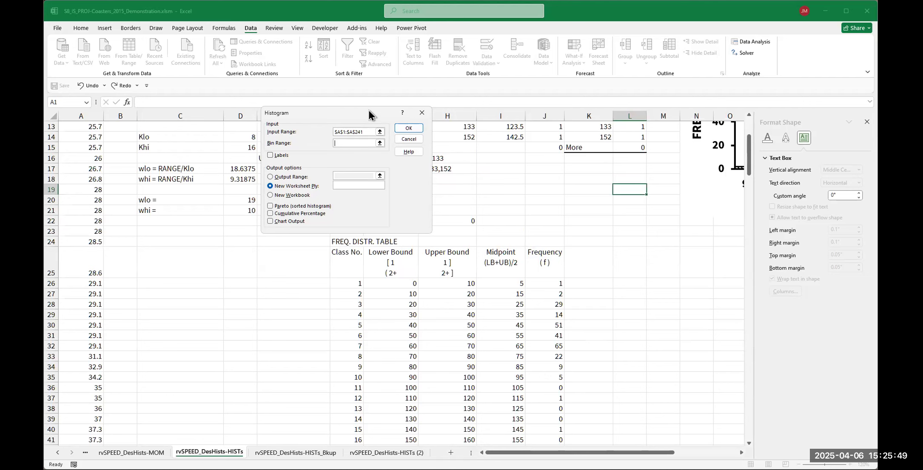
drag(274, 115, 175, 119)
scroll(443, 287, down, 1)
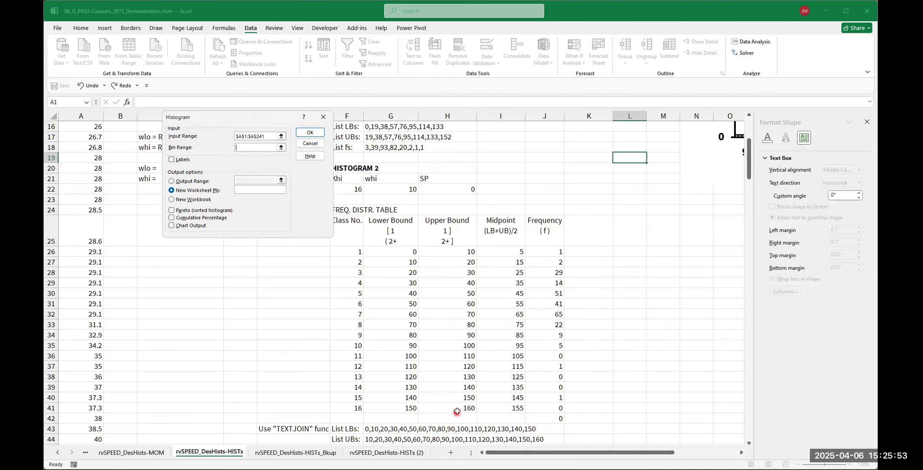
click(462, 228)
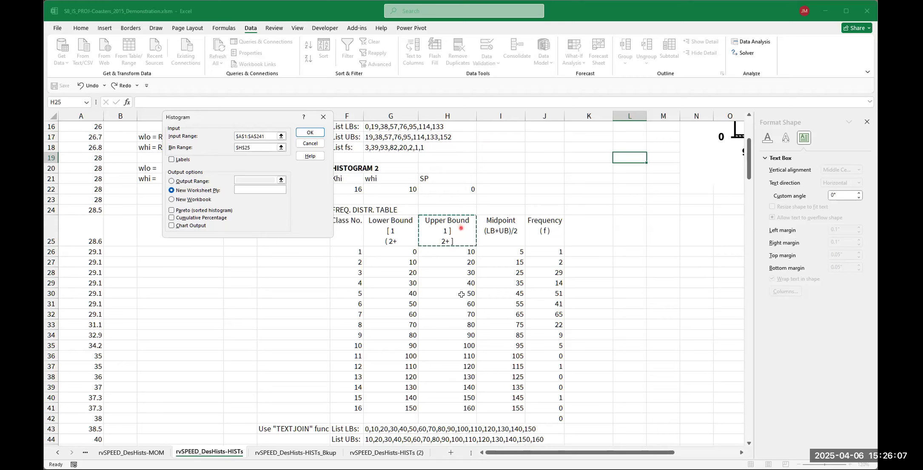
drag(463, 397, 466, 407)
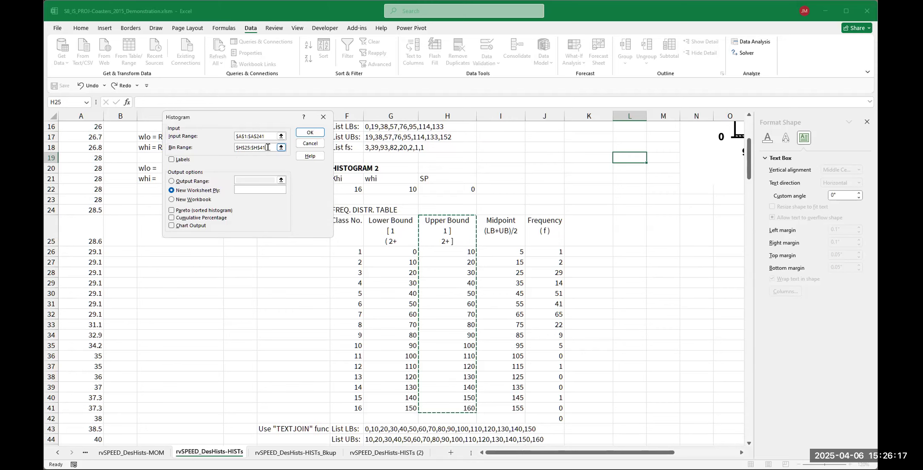
Step: Clear the bin range and re-enter it from the Upper Bound header, correcting the range to H25:H41
drag(268, 147, 230, 148)
key(Delete)
click(464, 224)
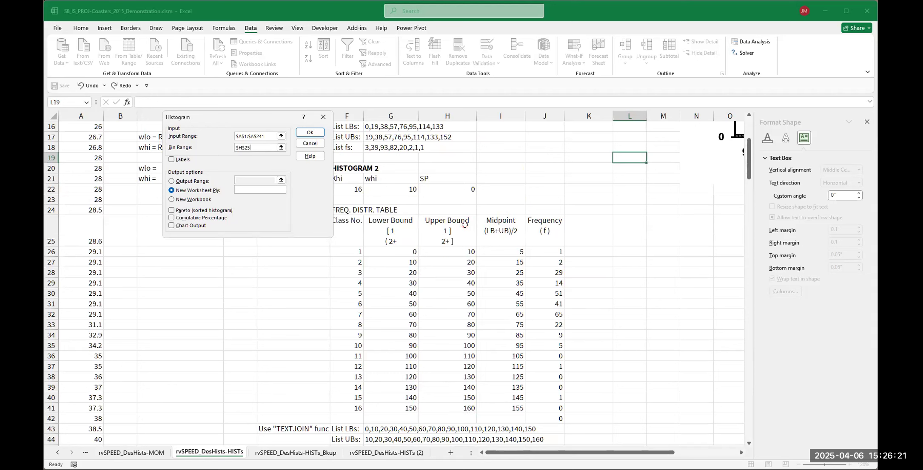
shift+click(468, 401)
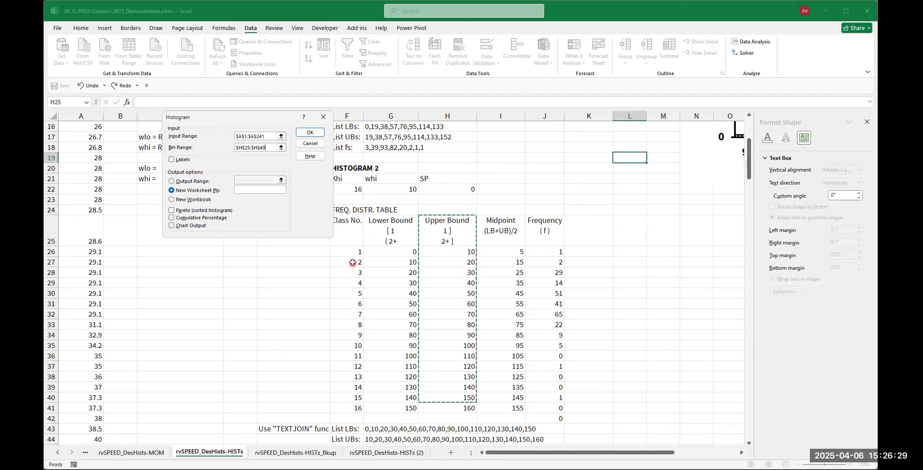
key(BackSpace)
text(1)
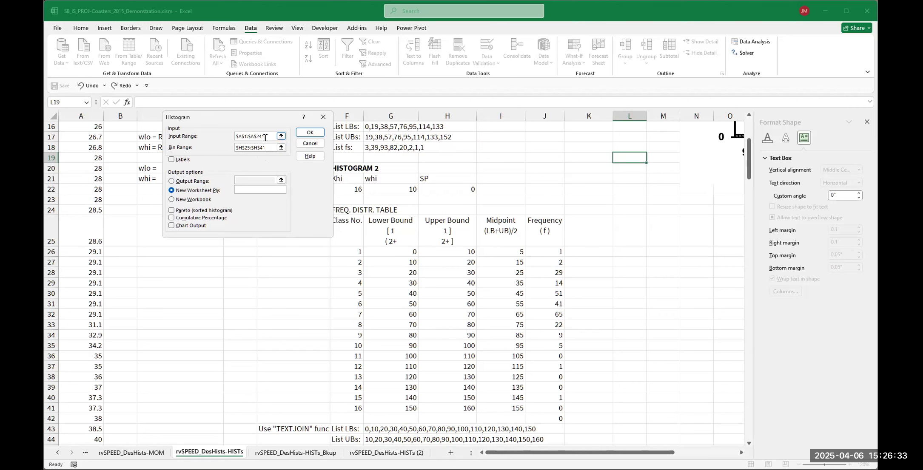
Step: Reselect the Histogram 2 Upper Bound cells H25:H41 on the sheet as the bin range
scroll(264, 138, up, 5)
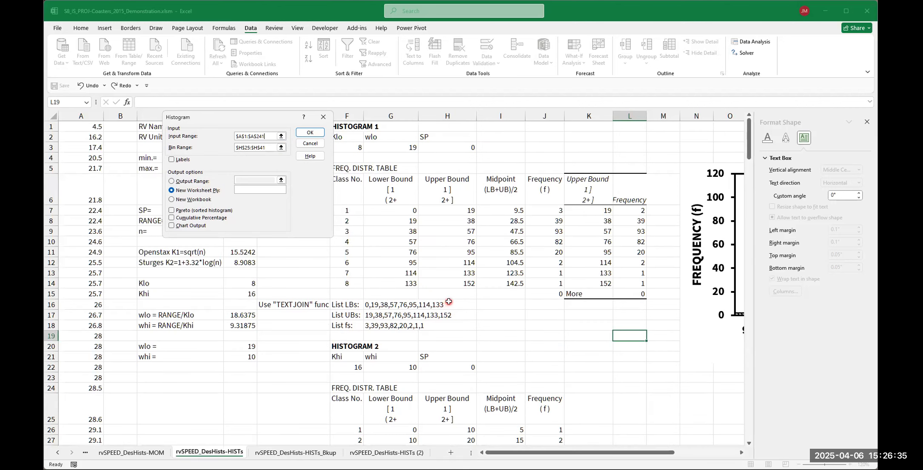
scroll(437, 284, down, 7)
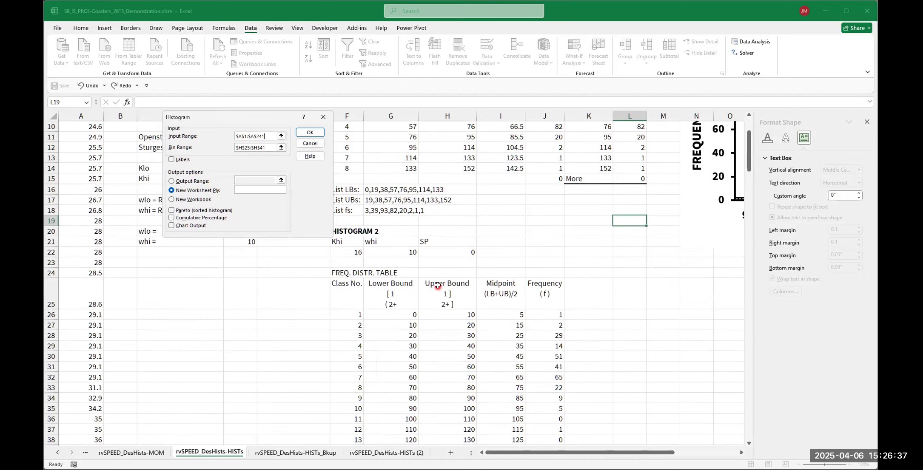
click(271, 147)
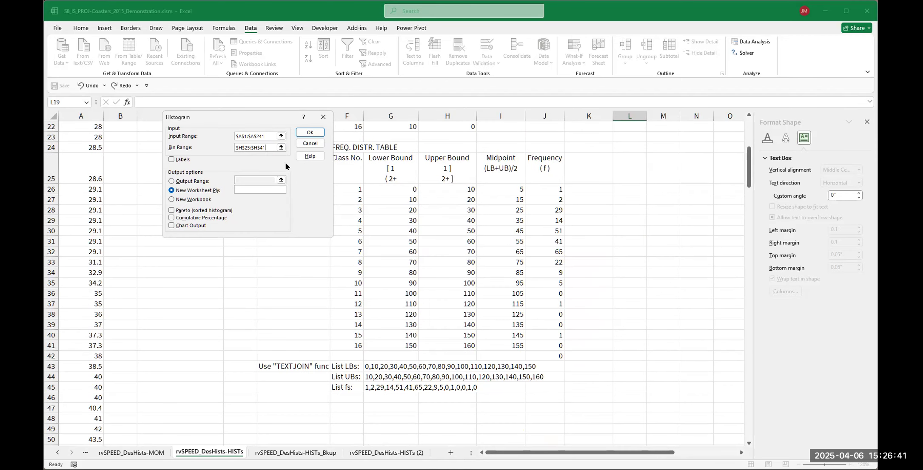
click(281, 146)
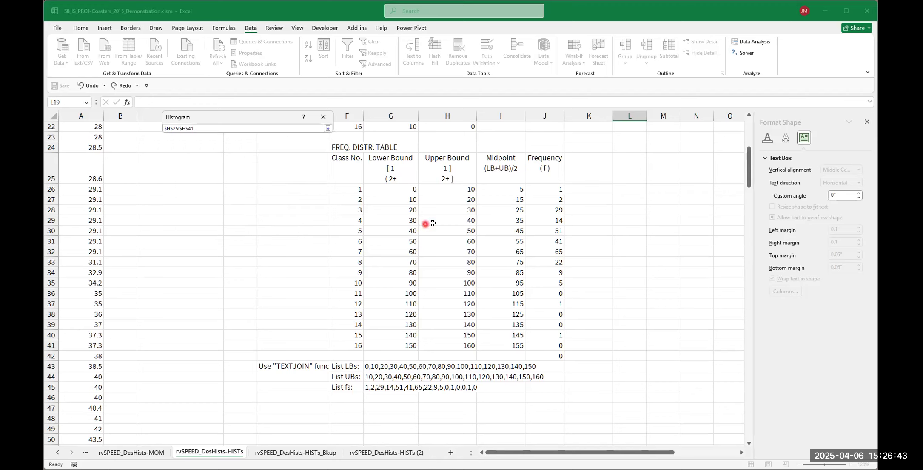
click(452, 170)
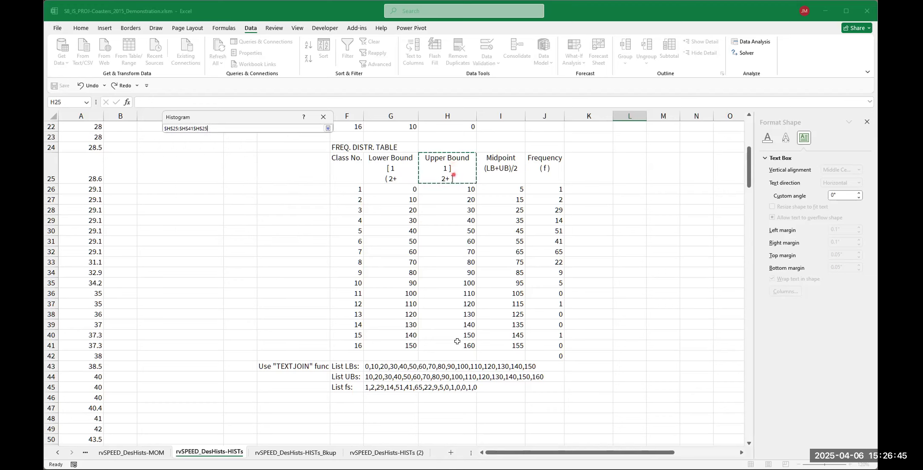
drag(454, 174, 447, 346)
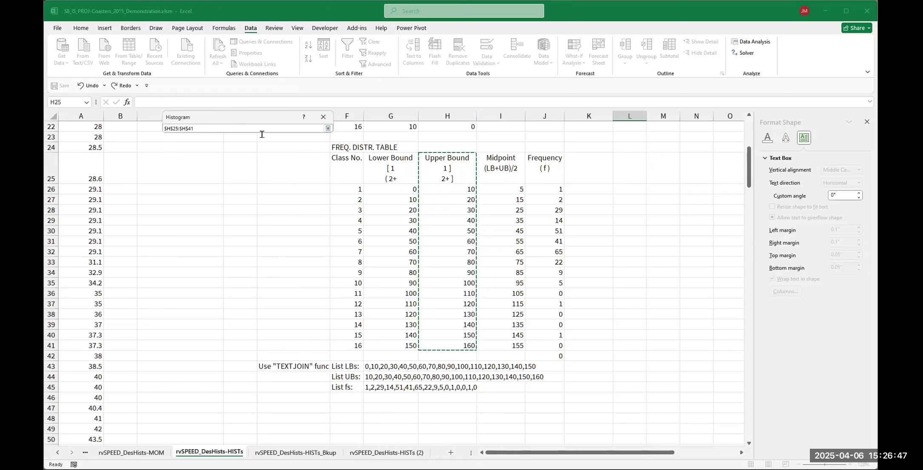
click(327, 129)
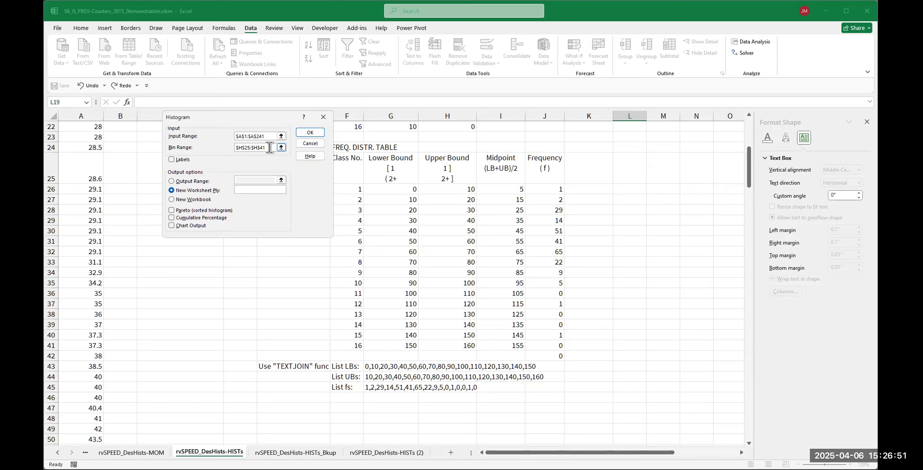
Step: Turn on Labels in the Histogram tool and choose Output Range as the output option
scroll(442, 264, up, 7)
scroll(442, 263, down, 3)
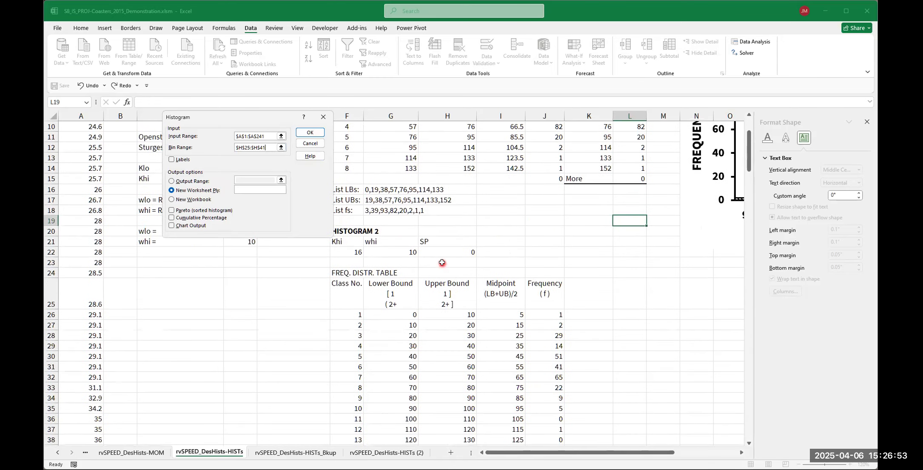
scroll(443, 262, down, 2)
scroll(457, 215, down, 1)
scroll(364, 199, up, 1)
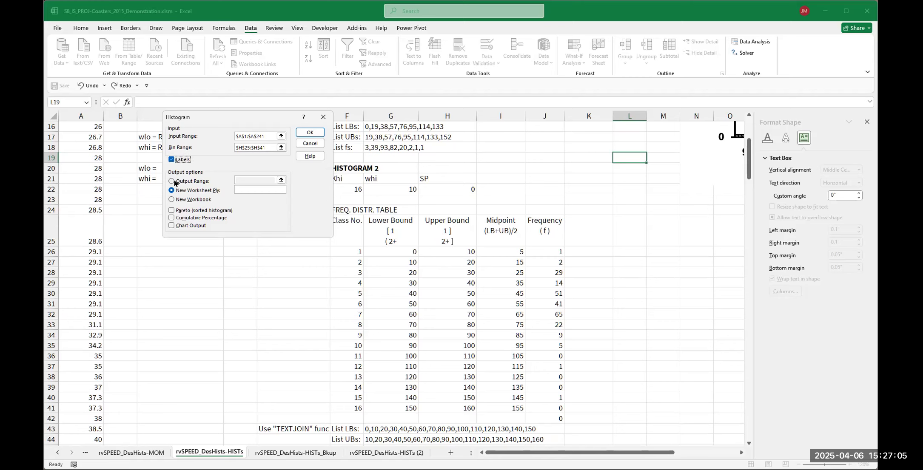
click(172, 182)
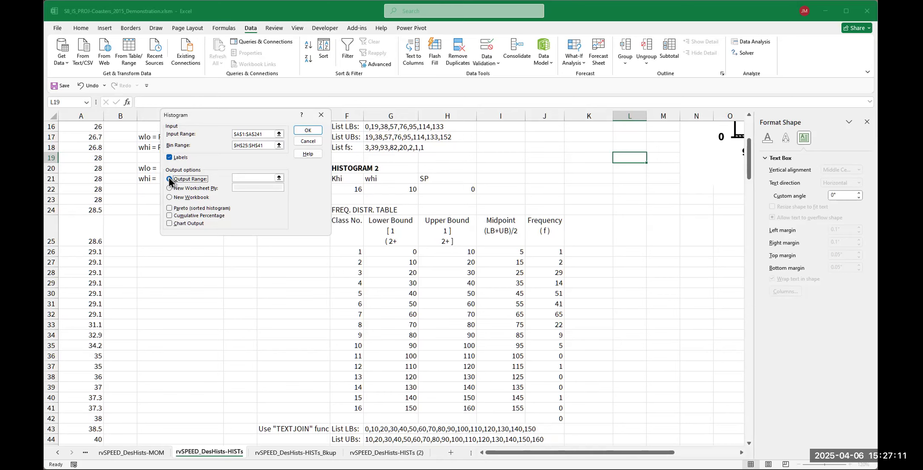
Step: Set the output range to K25 beside the Histogram 2 table and generate the histogram with Chart Output enabled
click(238, 177)
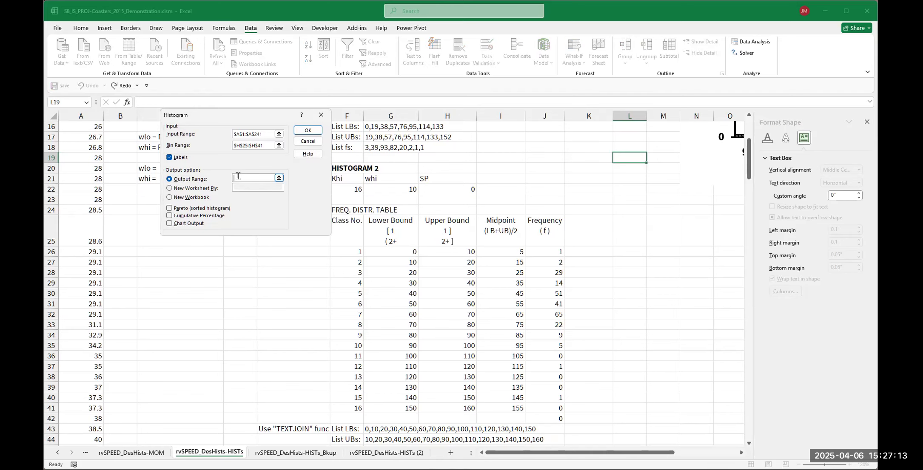
scroll(585, 254, up, 5)
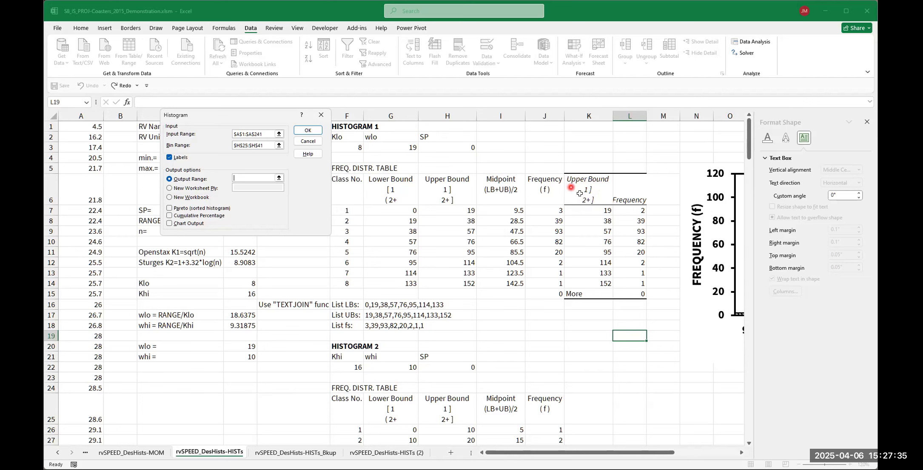
scroll(584, 183, down, 6)
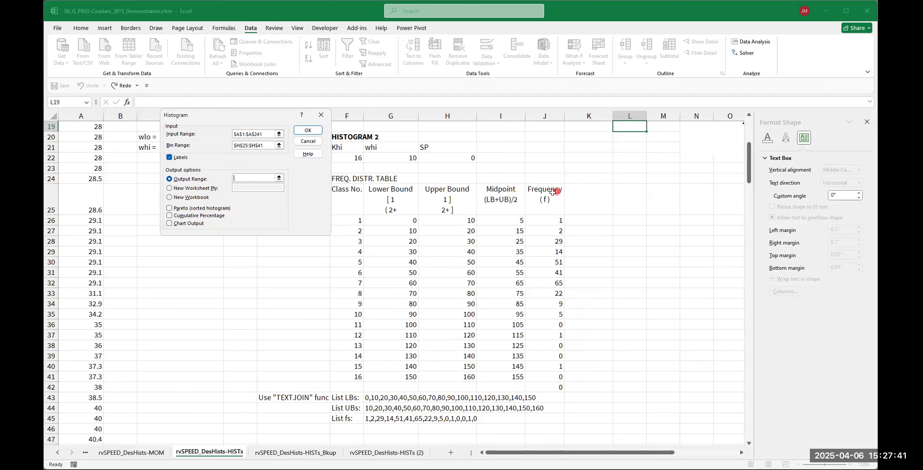
click(587, 195)
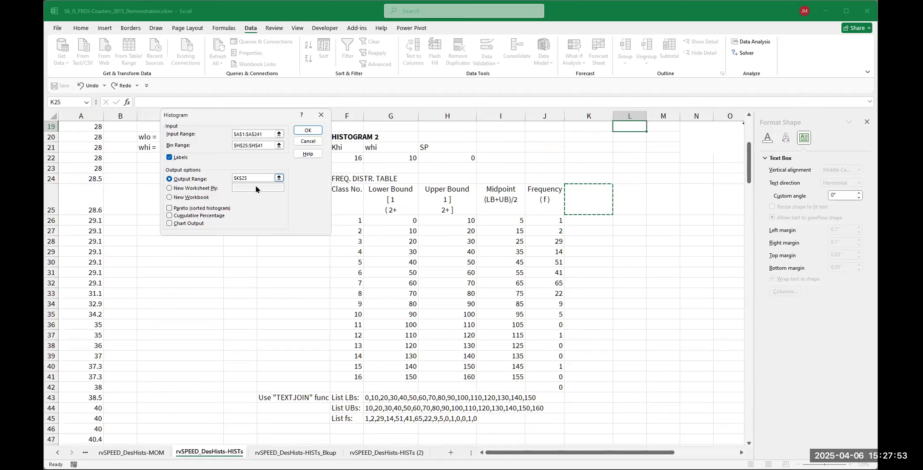
click(170, 224)
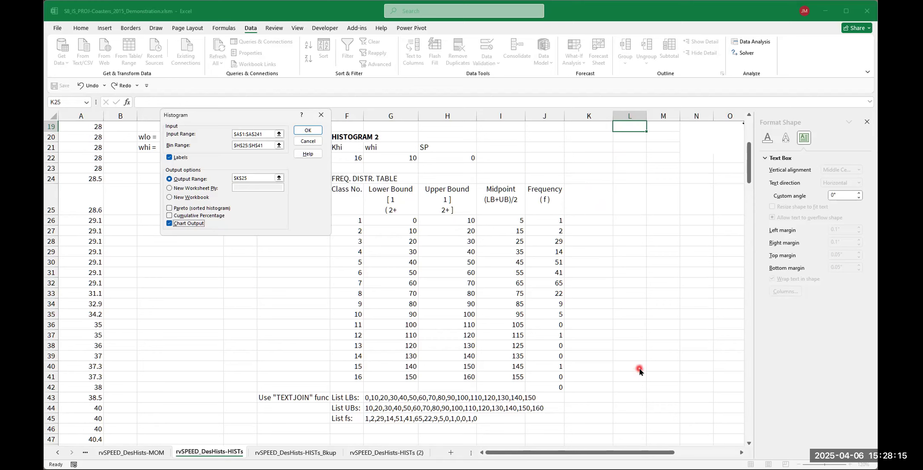
click(308, 131)
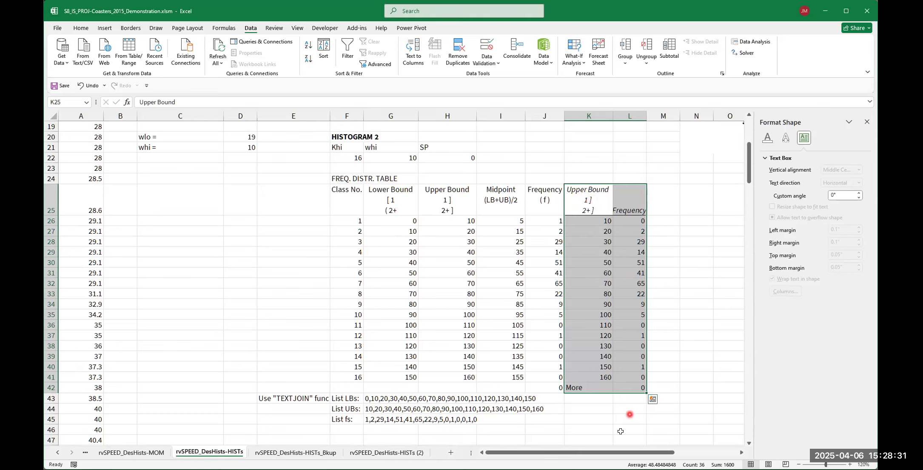
Step: Move the new histogram chart below the first speed histogram, level with the Histogram 2 table, and deselect it
drag(610, 455, 684, 455)
scroll(650, 387, up, 5)
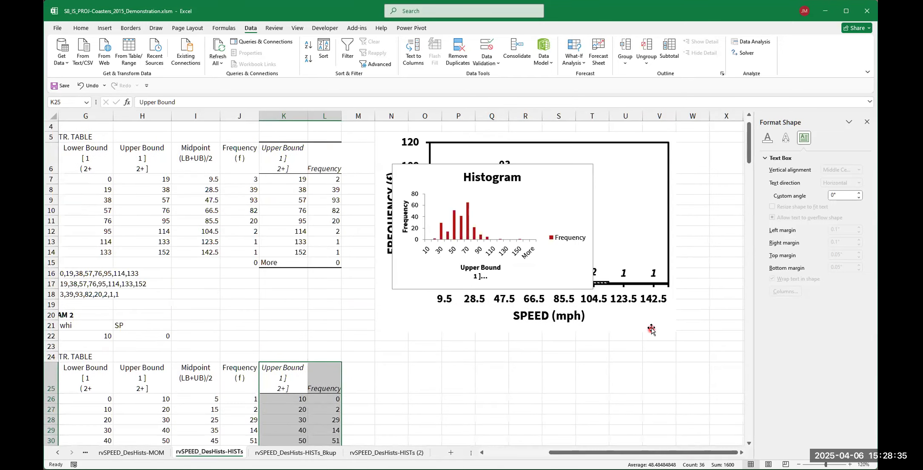
scroll(651, 323, down, 2)
drag(588, 134, 588, 339)
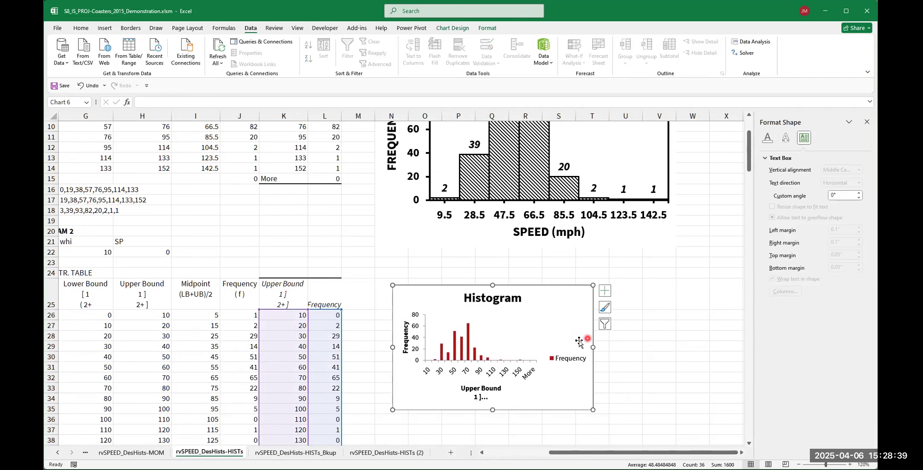
click(617, 268)
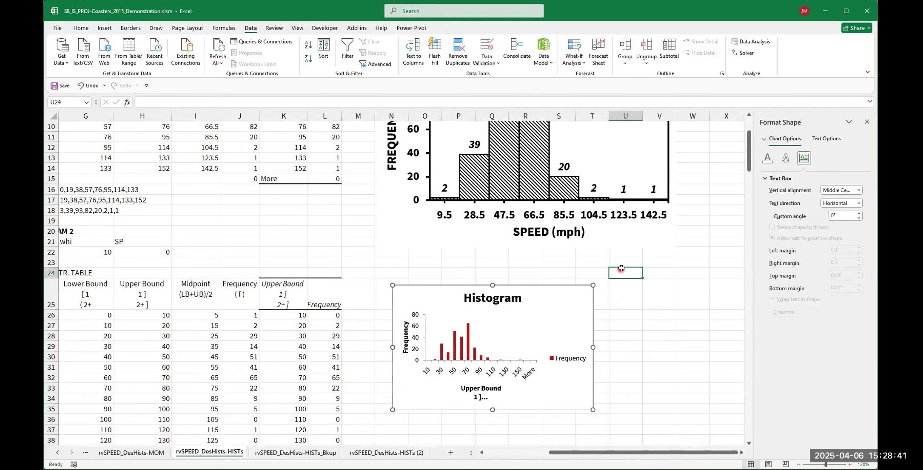
scroll(617, 264, up, 2)
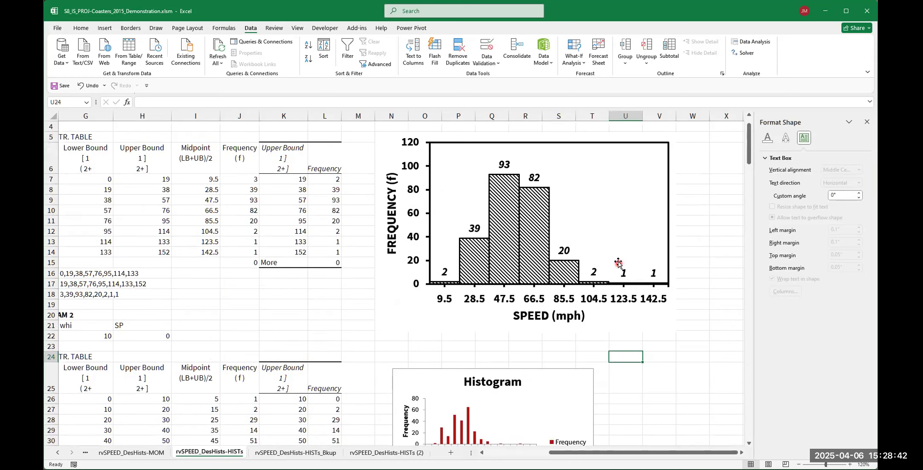
Step: Compare the formatted first speed histogram chart with the default Histogram 2 chart below it
click(574, 139)
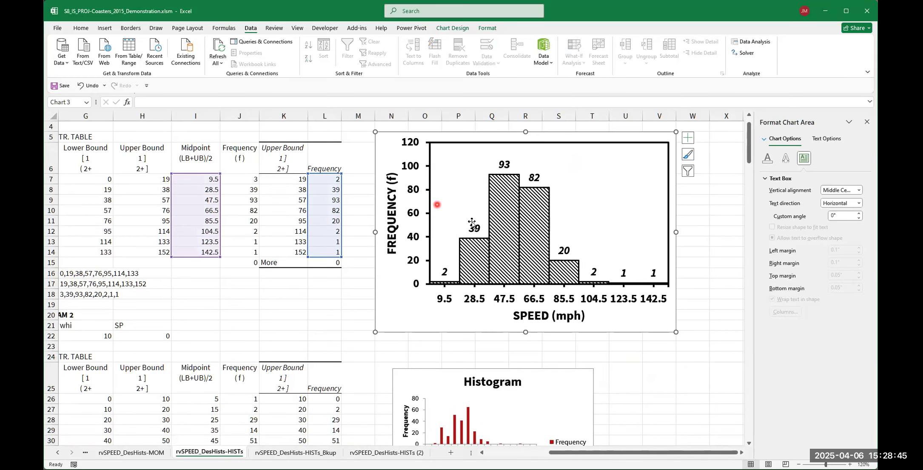
scroll(464, 361, down, 2)
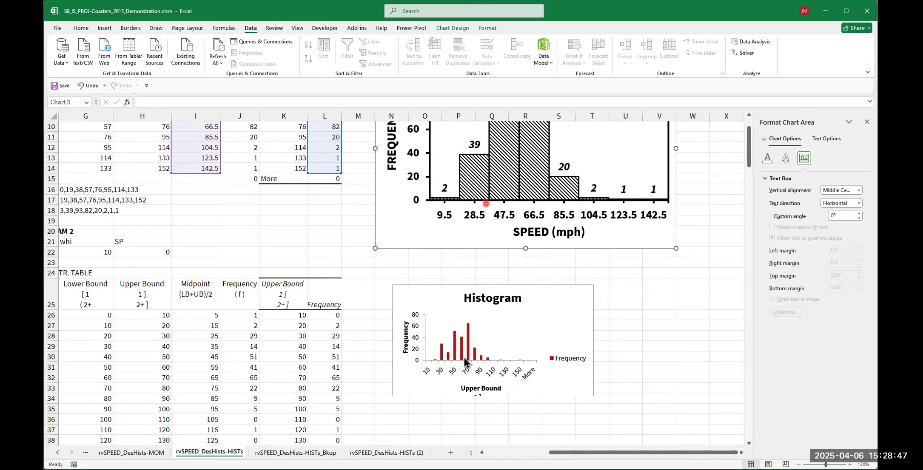
click(429, 290)
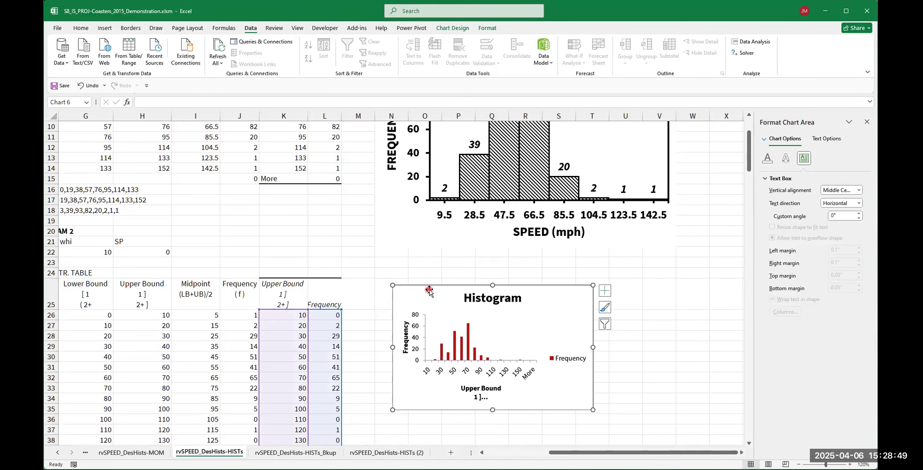
scroll(402, 263, up, 1)
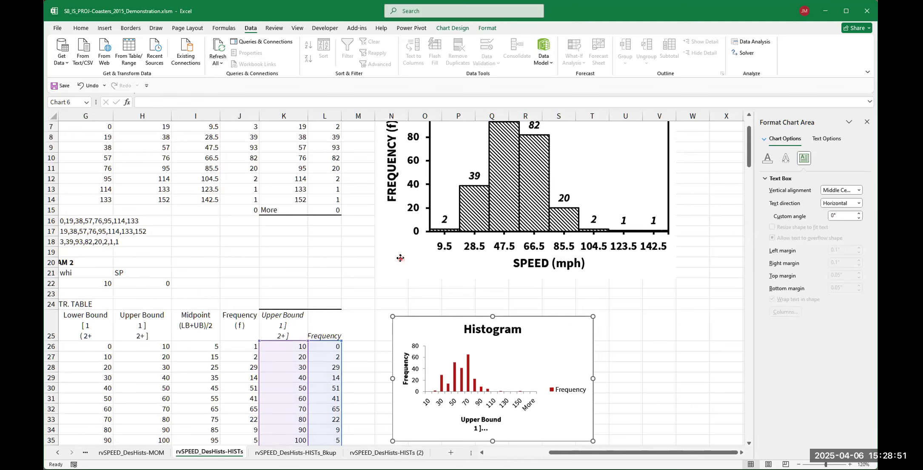
click(401, 260)
scroll(402, 263, up, 2)
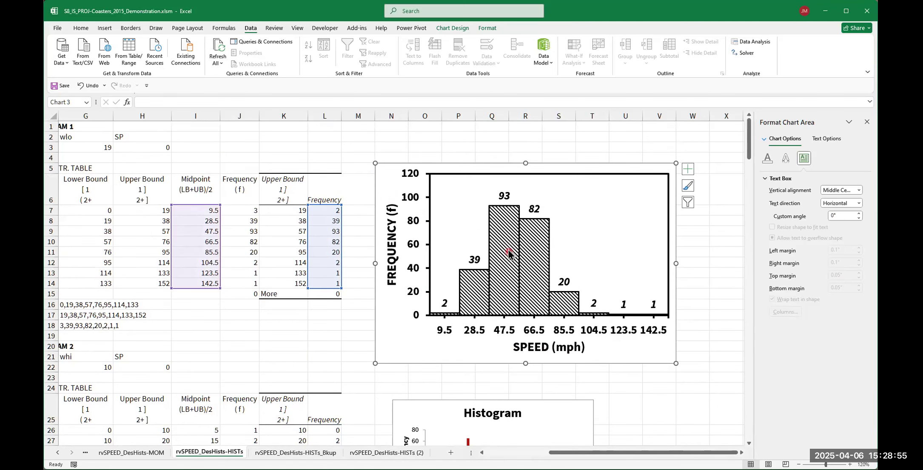
scroll(504, 282, down, 2)
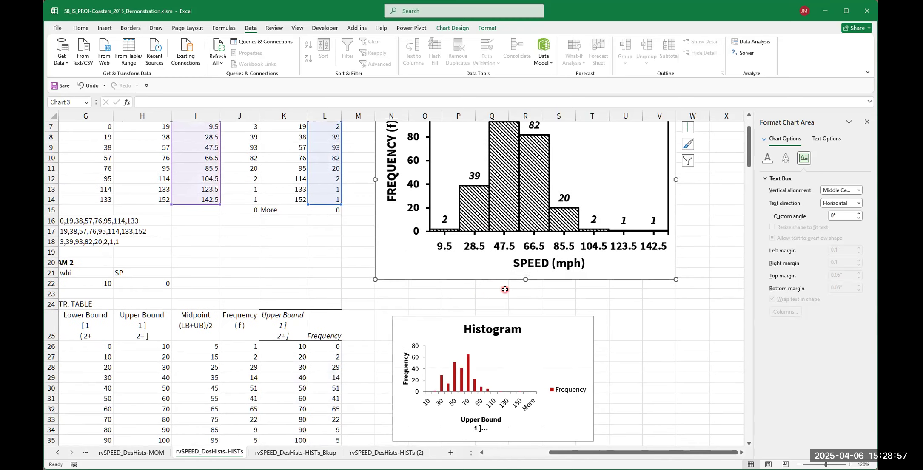
scroll(495, 319, down, 1)
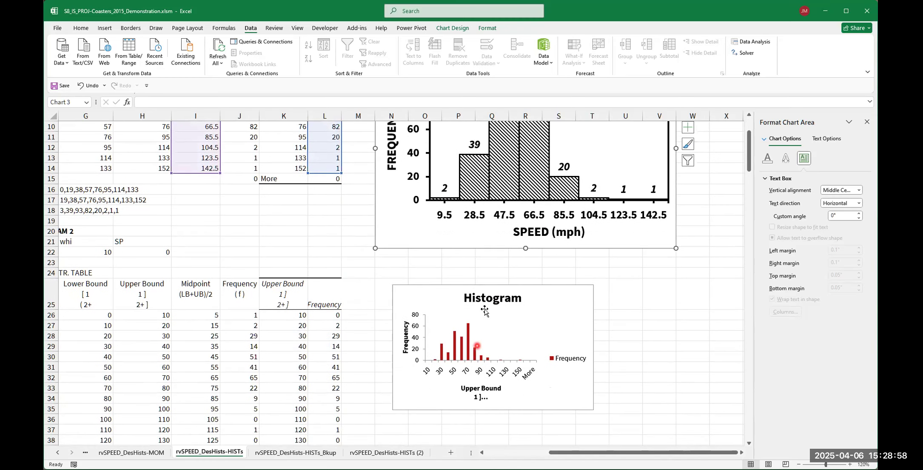
Step: Move the Histogram 2 chart so its left edge lines up with the first speed histogram, and leave no chart selected
click(434, 292)
drag(445, 295, 422, 286)
click(390, 226)
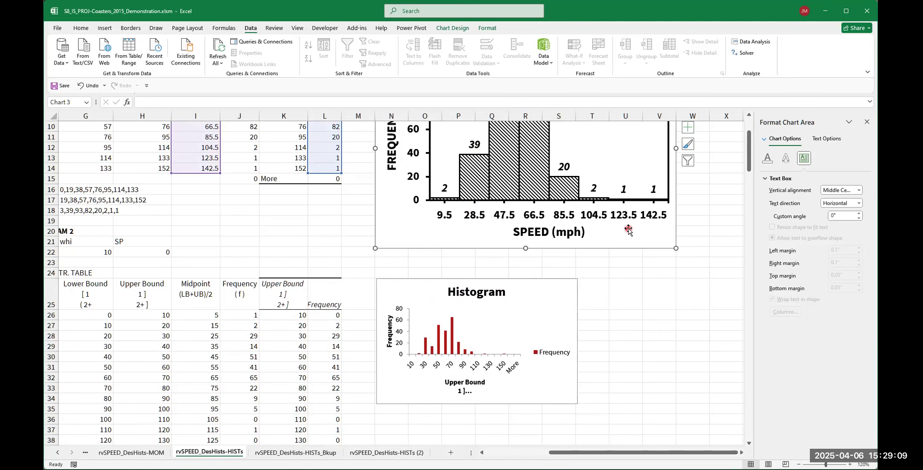
scroll(641, 297, down, 4)
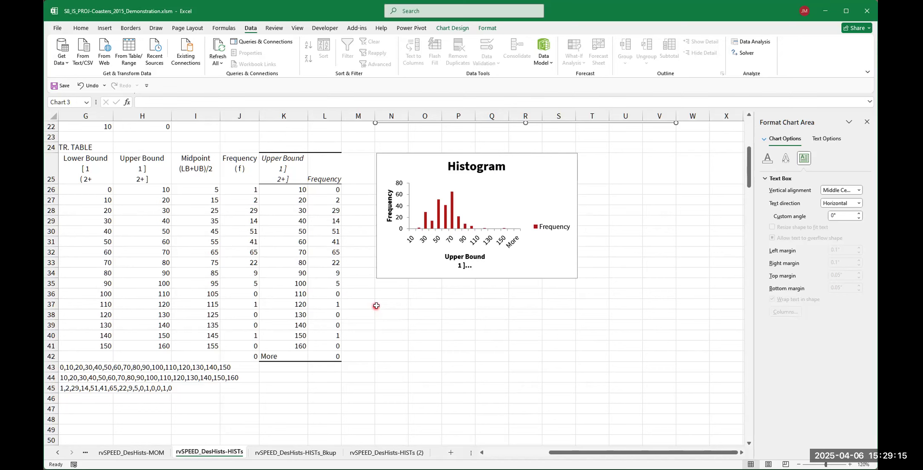
scroll(377, 295, up, 7)
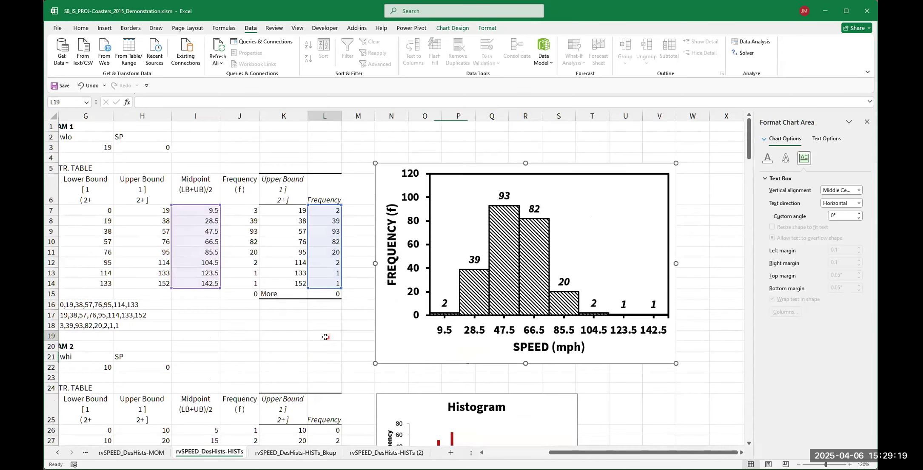
click(326, 337)
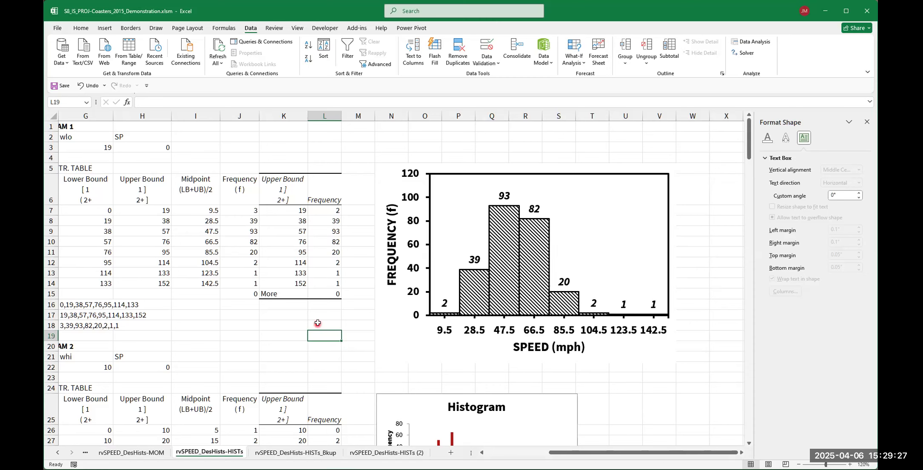
Step: Compare the Histogram 1 FREQUENCY function results in J7:J14 with the Histogram tool's frequencies in L7:L14, class by class
click(247, 209)
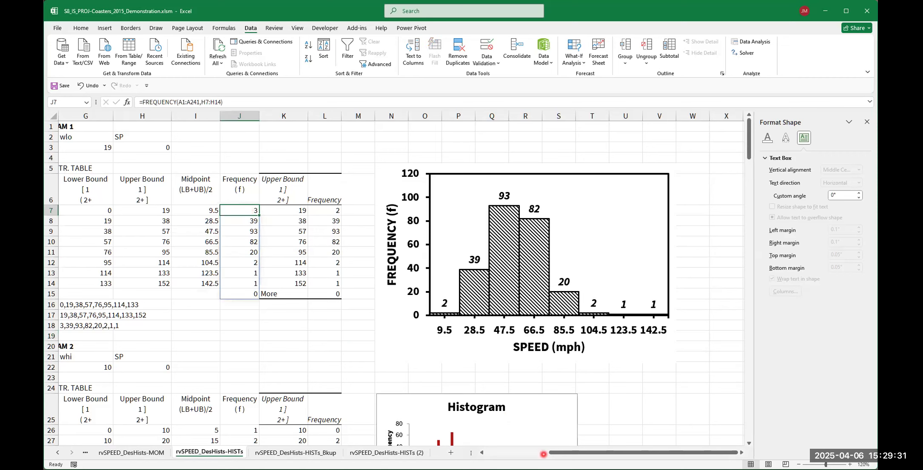
drag(560, 455, 491, 451)
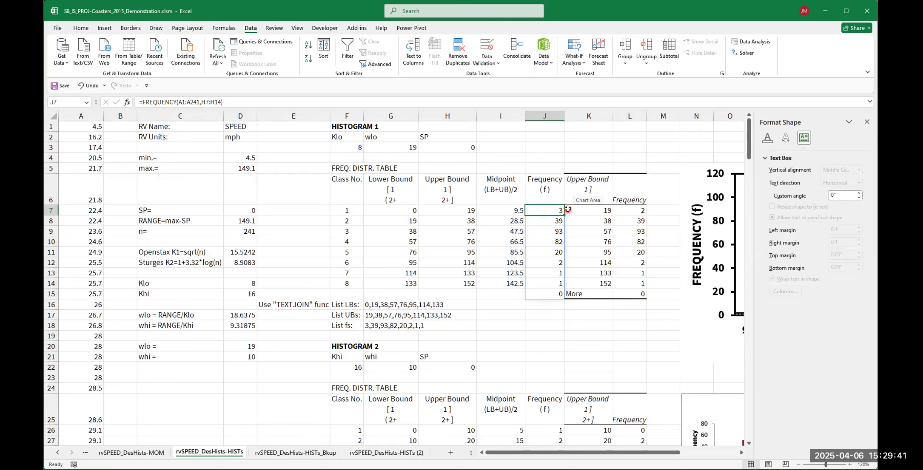
click(634, 210)
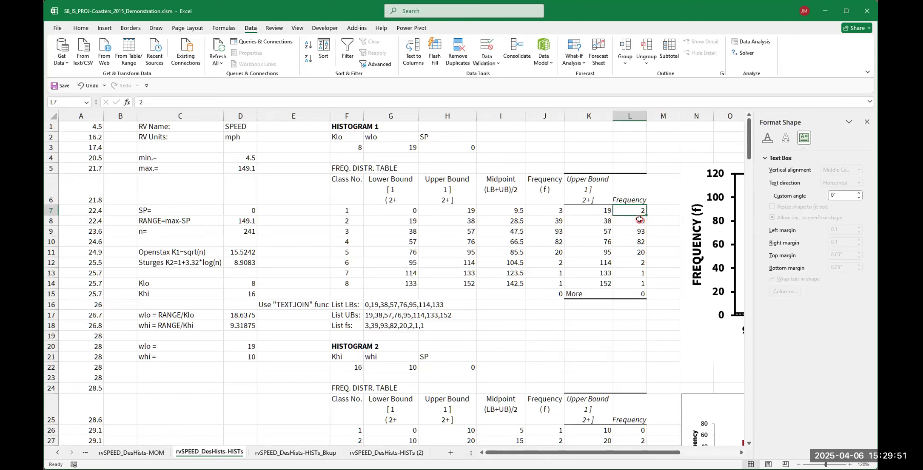
click(557, 221)
click(555, 232)
click(642, 232)
click(558, 242)
click(639, 240)
click(560, 252)
click(558, 263)
click(642, 262)
click(559, 275)
click(627, 275)
click(558, 284)
click(640, 283)
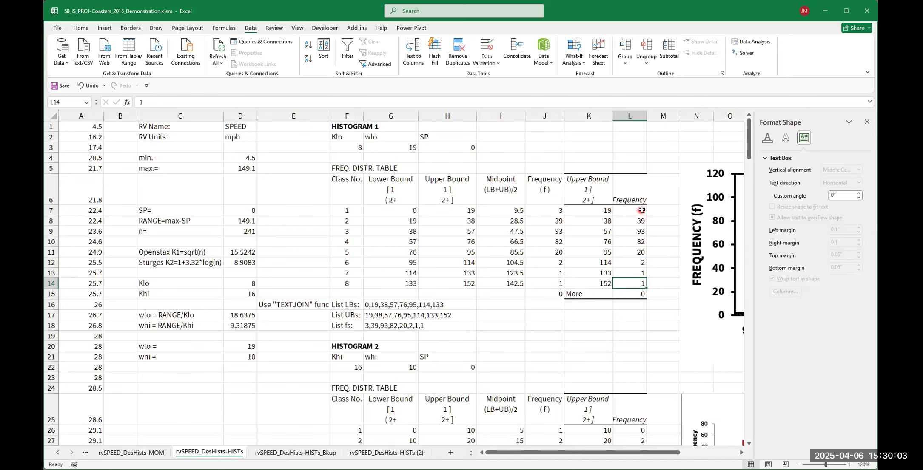
Step: Compare the Histogram 2 FREQUENCY function results in column J with the Histogram tool's frequencies in column L, starting at row 26
scroll(650, 242, down, 4)
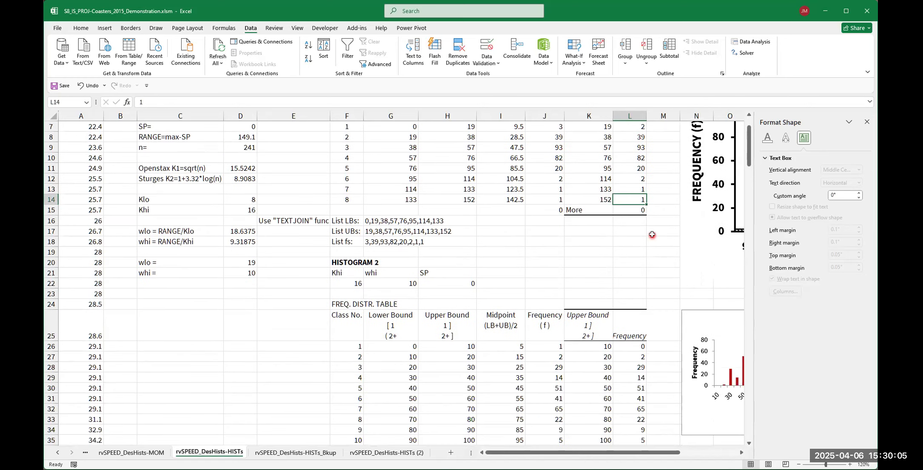
drag(581, 452, 647, 445)
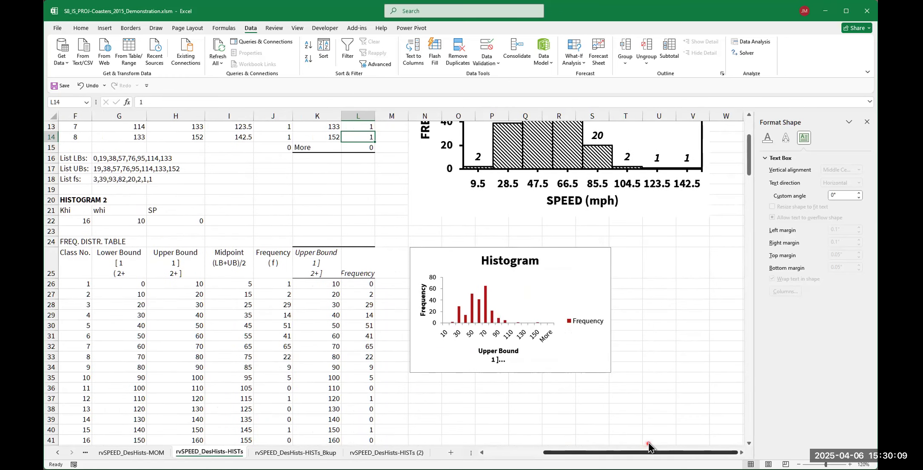
scroll(423, 410, down, 2)
click(279, 221)
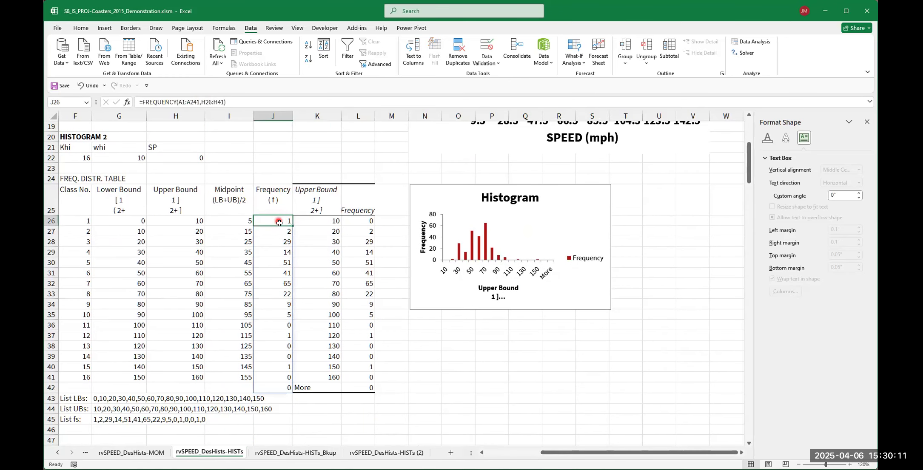
click(364, 221)
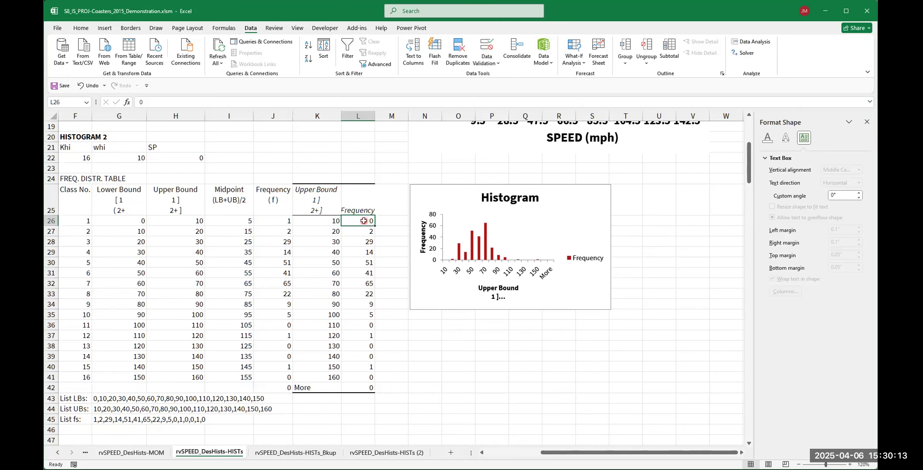
click(287, 231)
click(362, 231)
click(288, 241)
click(366, 242)
click(288, 253)
click(365, 252)
click(288, 263)
click(368, 262)
click(285, 273)
click(377, 273)
click(285, 284)
click(349, 284)
click(287, 294)
click(360, 292)
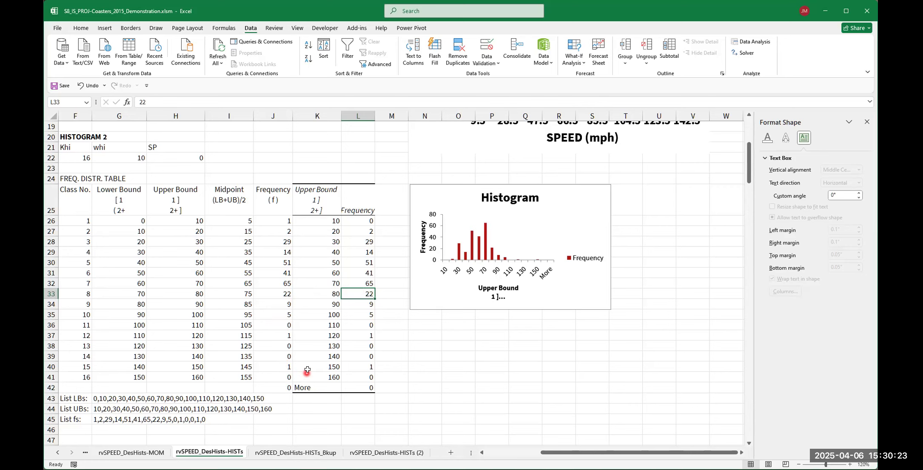
click(363, 221)
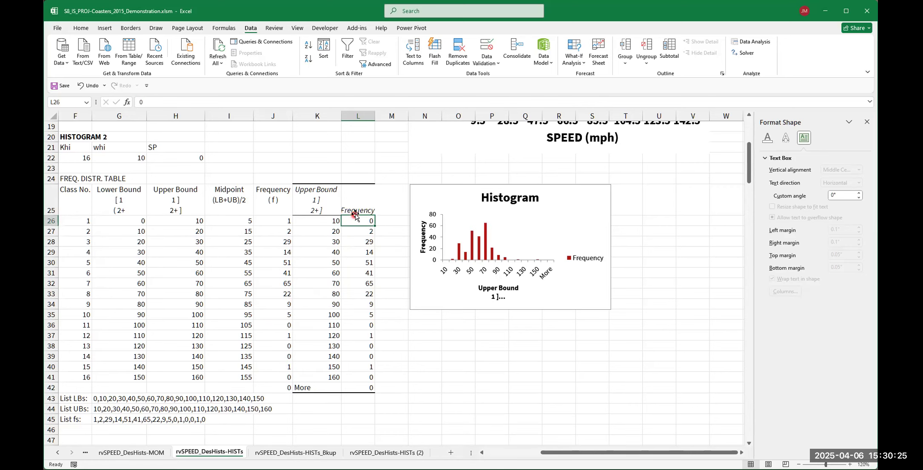
Step: Check the first Histogram 1 class, bounds 0 to 19, against the lowest speeds in A1:A3 and the frequencies in J7 and L7
scroll(355, 217, up, 6)
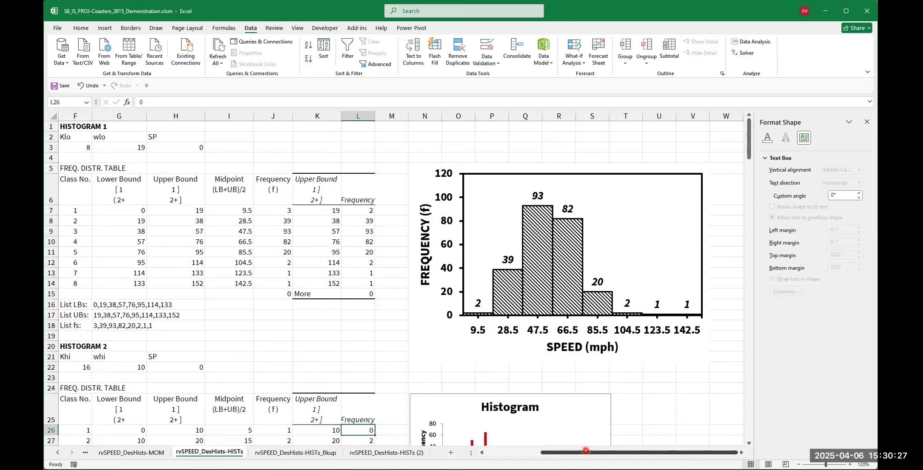
drag(584, 453, 564, 452)
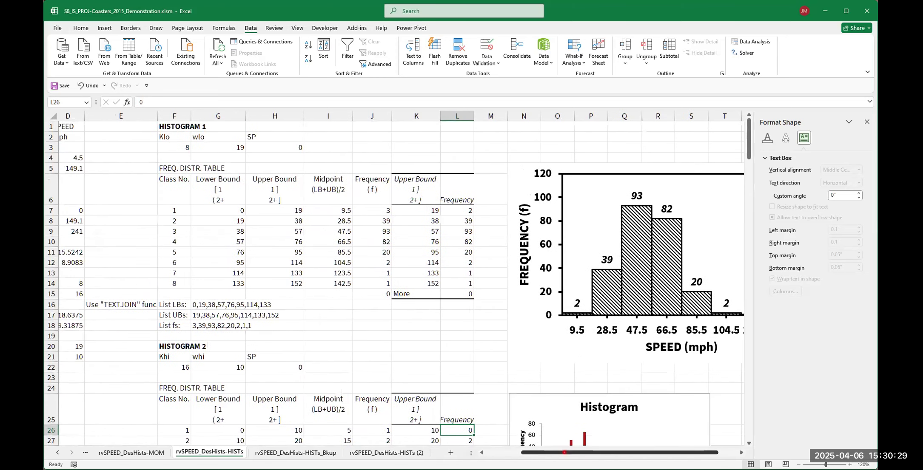
scroll(523, 374, down, 1)
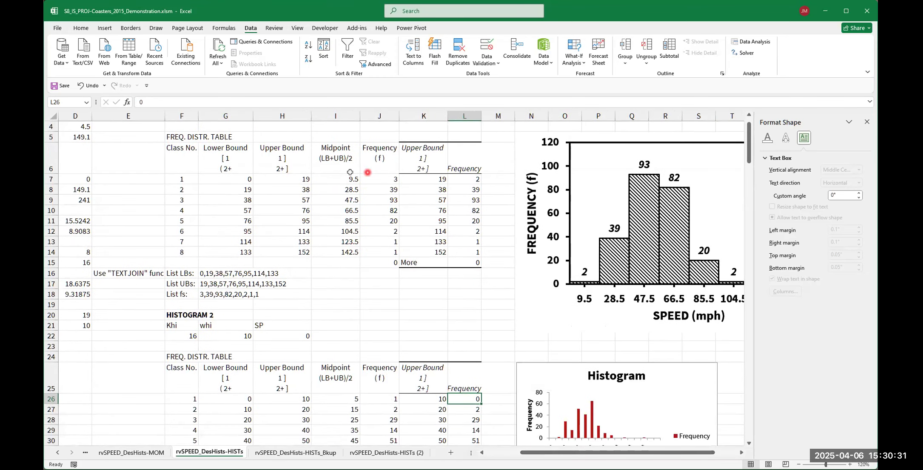
drag(237, 180, 279, 180)
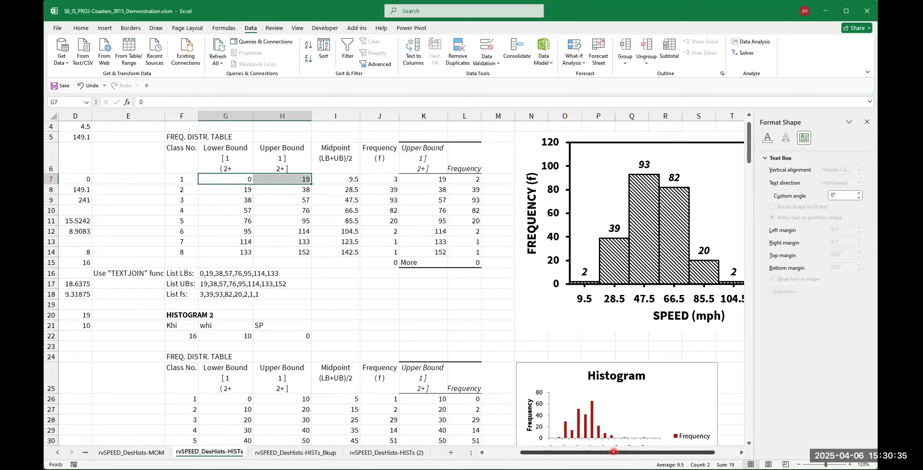
drag(610, 454, 575, 454)
scroll(459, 407, up, 1)
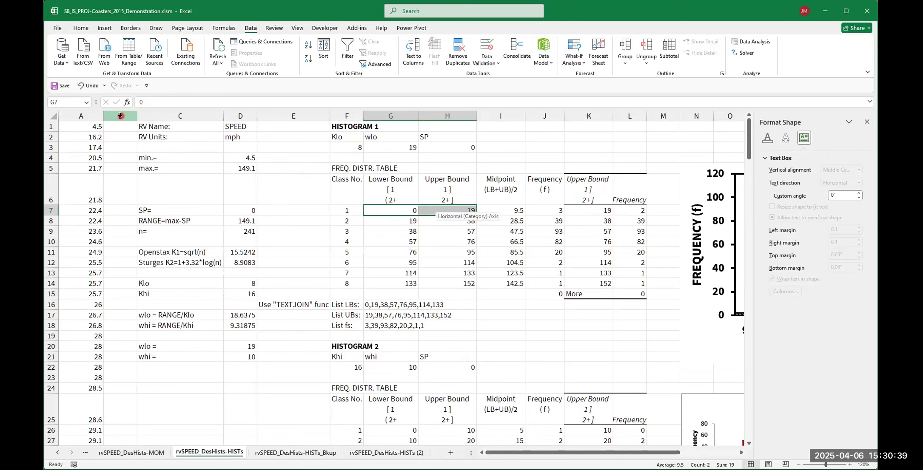
drag(95, 126, 91, 148)
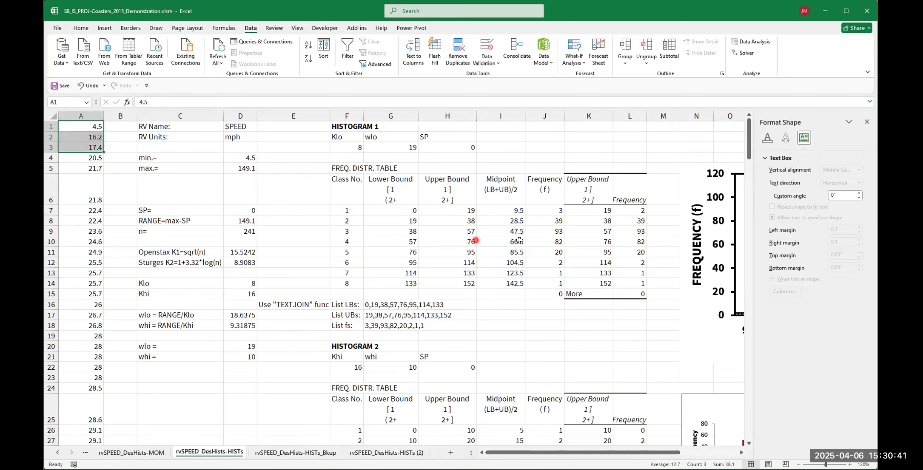
click(551, 211)
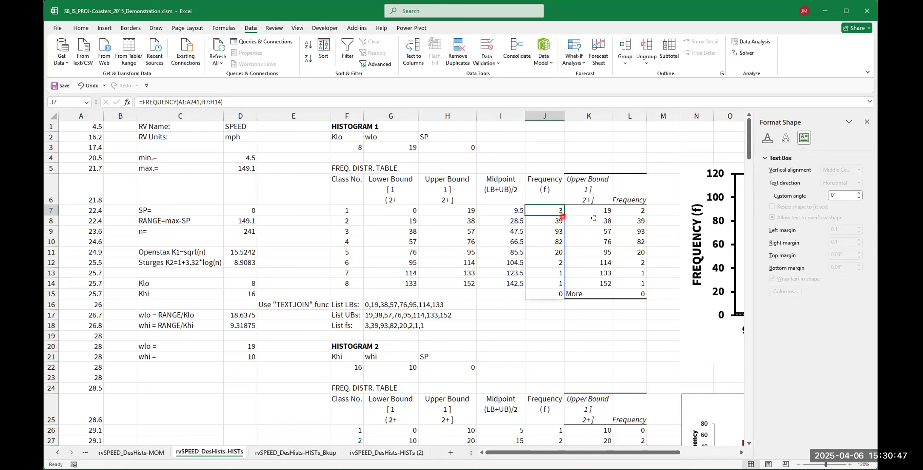
click(639, 209)
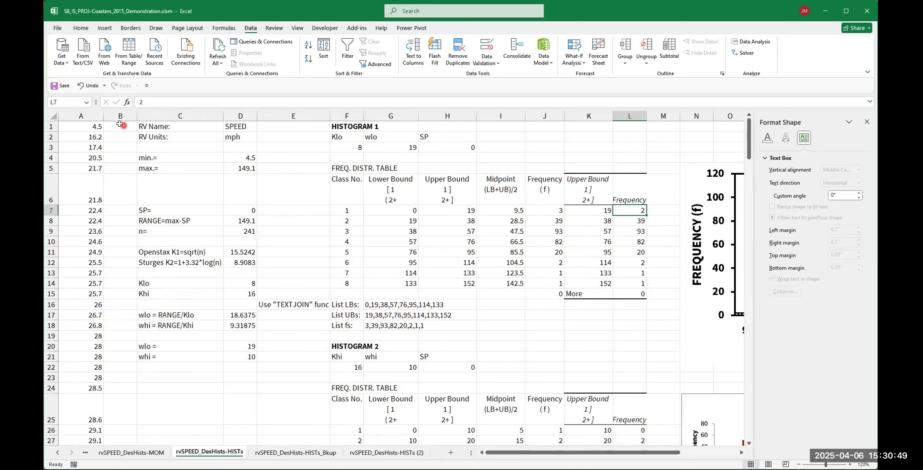
drag(95, 127, 94, 147)
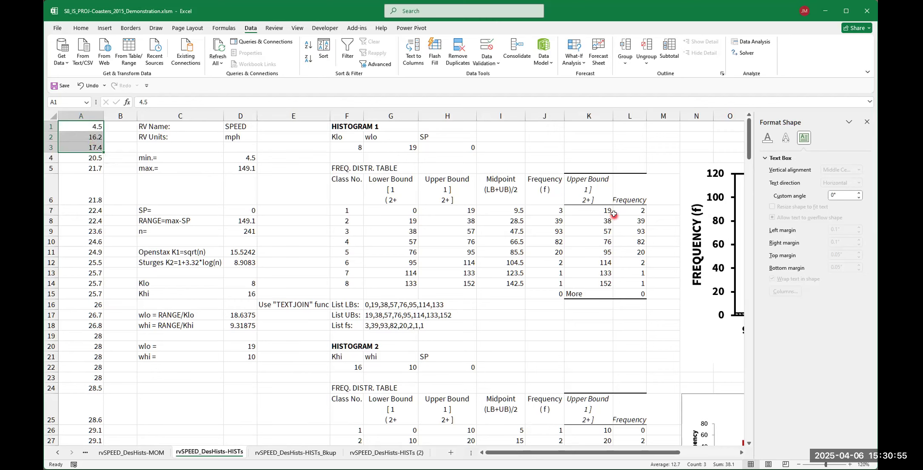
Step: Set the Histogram tool's first-class frequency in L7 of the Histogram 1 output to 3
drag(586, 452, 655, 453)
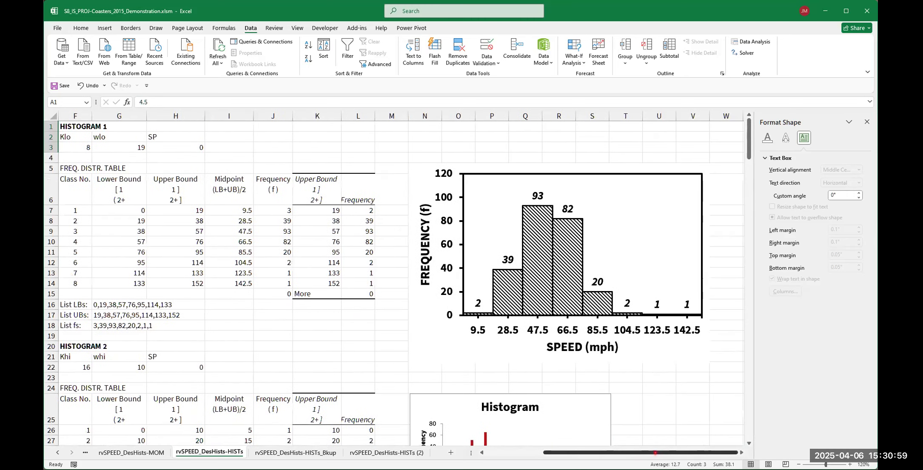
click(370, 208)
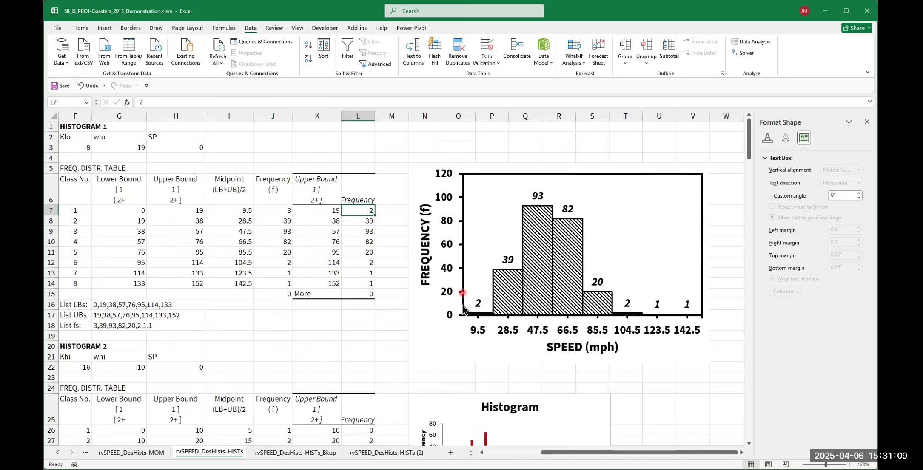
text(3)
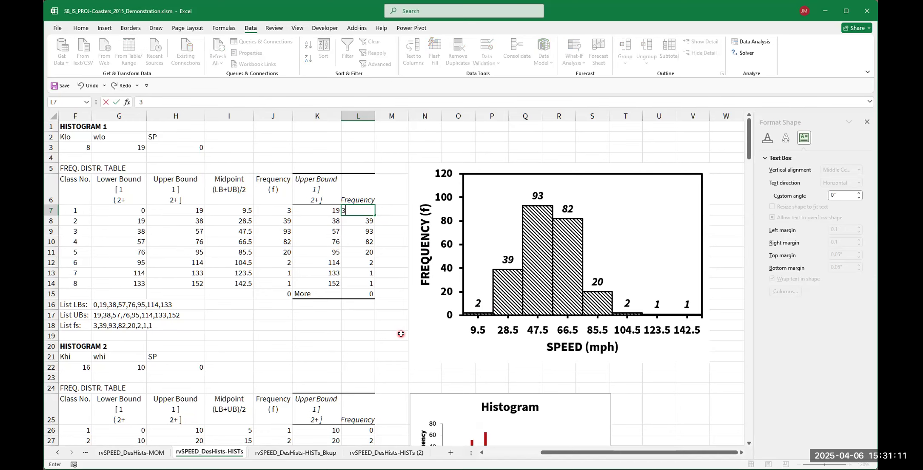
key(Return)
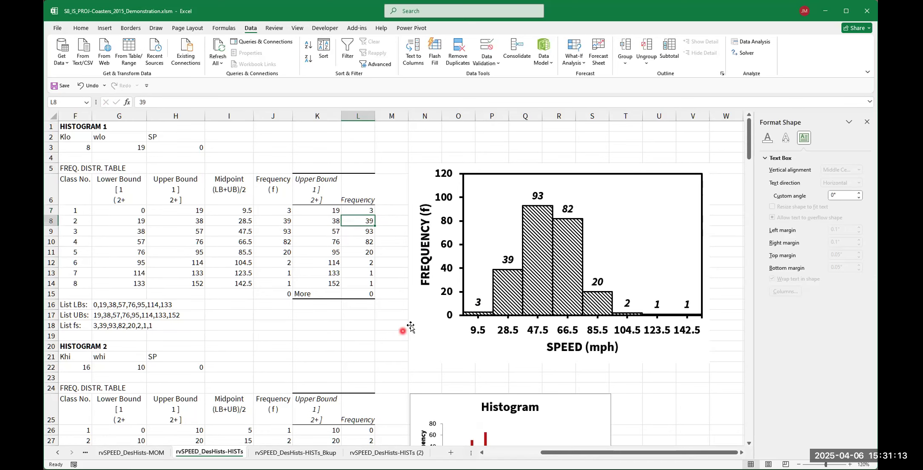
scroll(411, 327, down, 5)
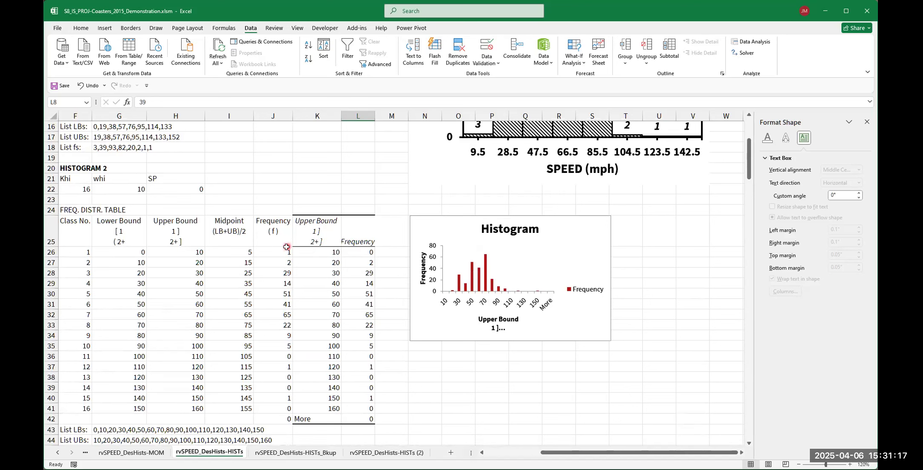
Step: Set the Histogram tool's first-class frequency in L26 of the Histogram 2 output to 1
click(356, 252)
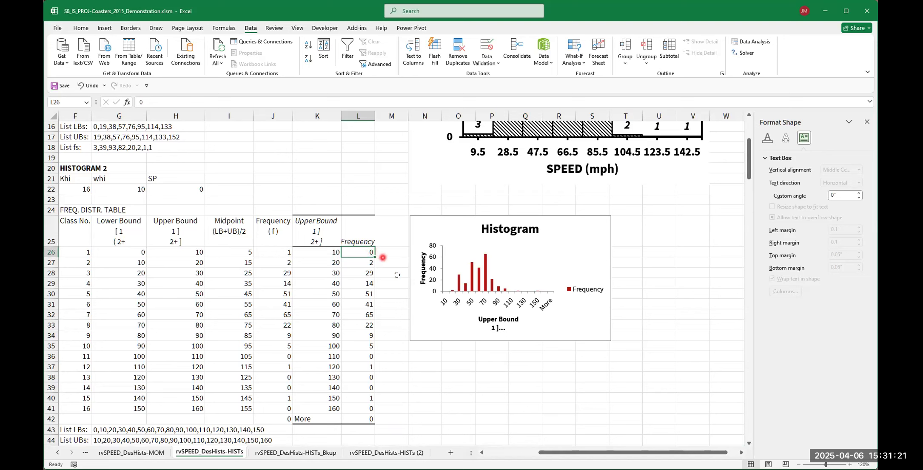
text(1)
click(384, 255)
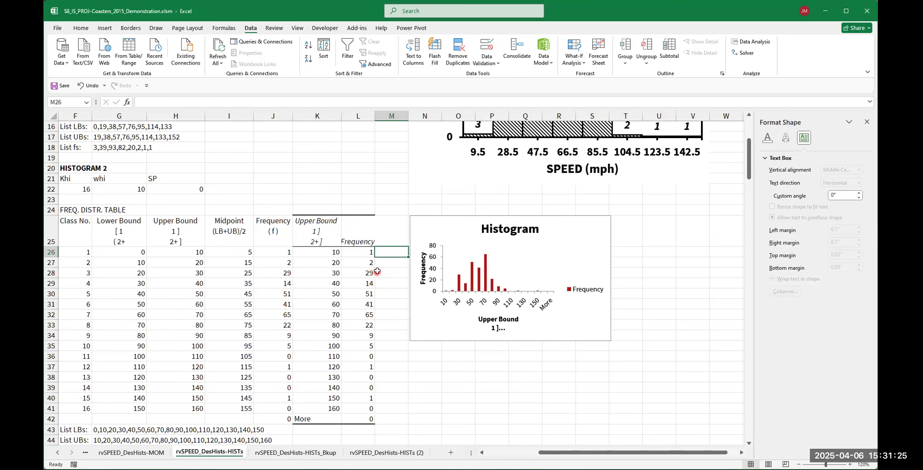
Step: Move the Histogram 2 chart up to row 24, just beneath the Histogram 1 chart
click(580, 451)
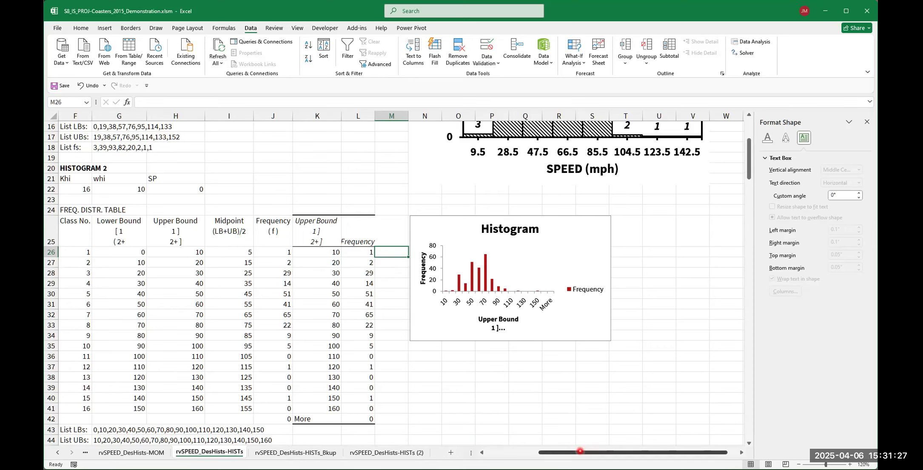
drag(579, 451, 593, 451)
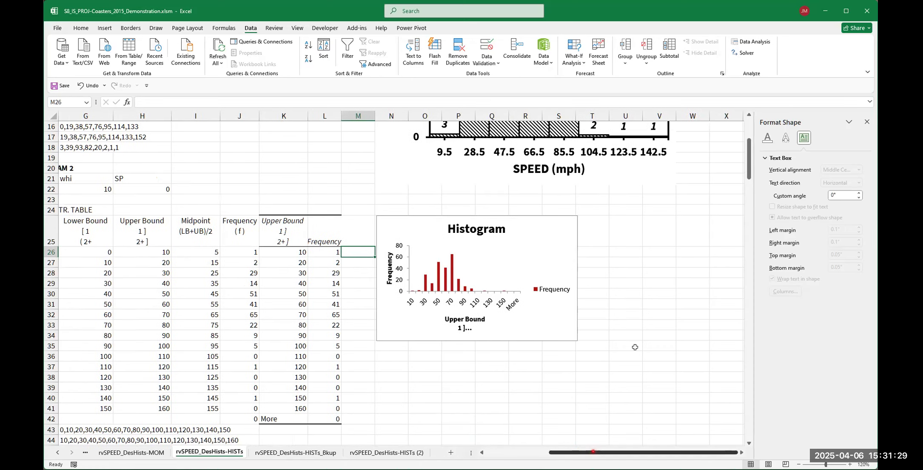
scroll(635, 348, up, 3)
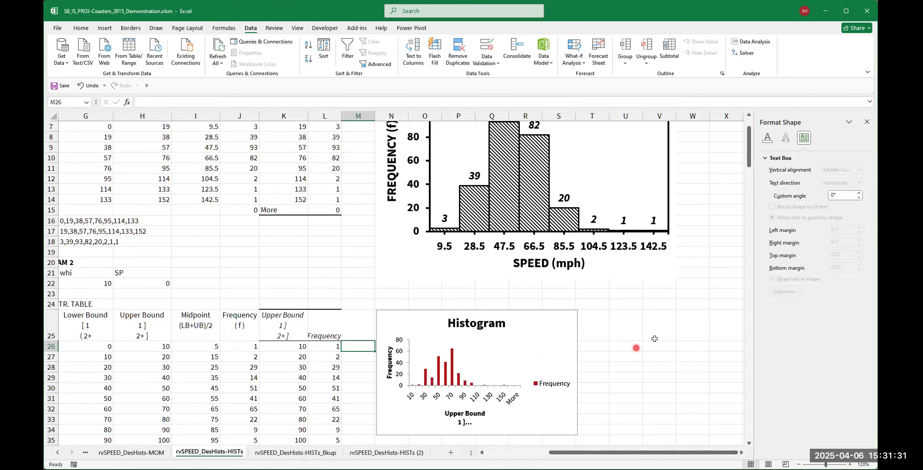
mouse_move(530, 324)
mouse_down()
mouse_move(551, 315)
mouse_move(532, 313)
mouse_up()
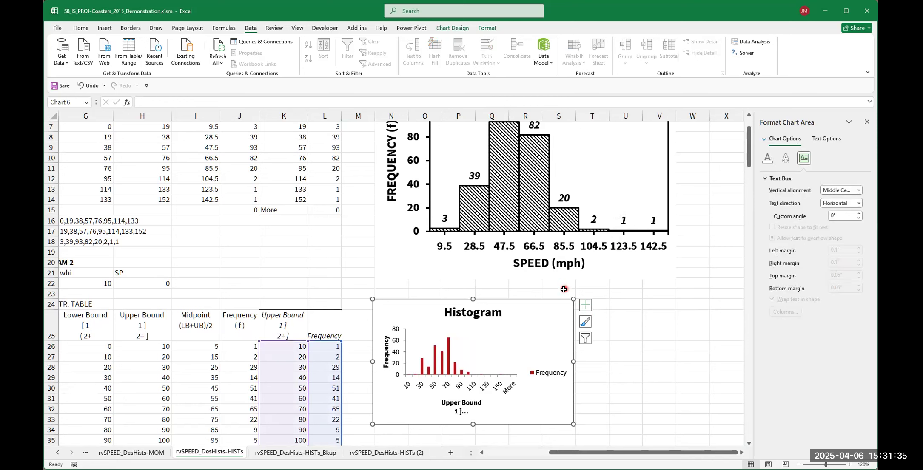
click(612, 304)
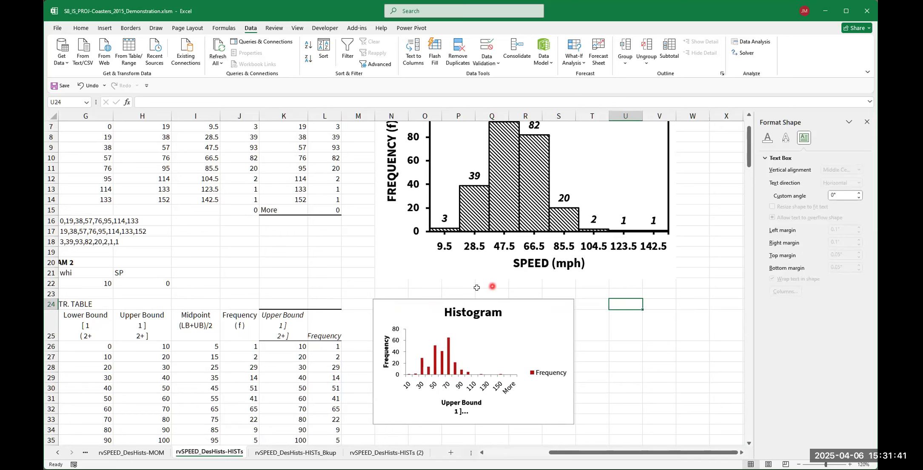
click(410, 267)
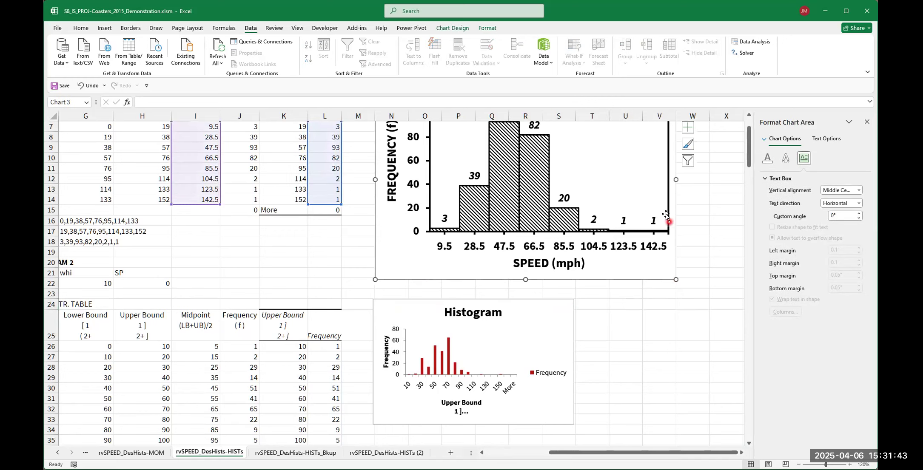
click(673, 303)
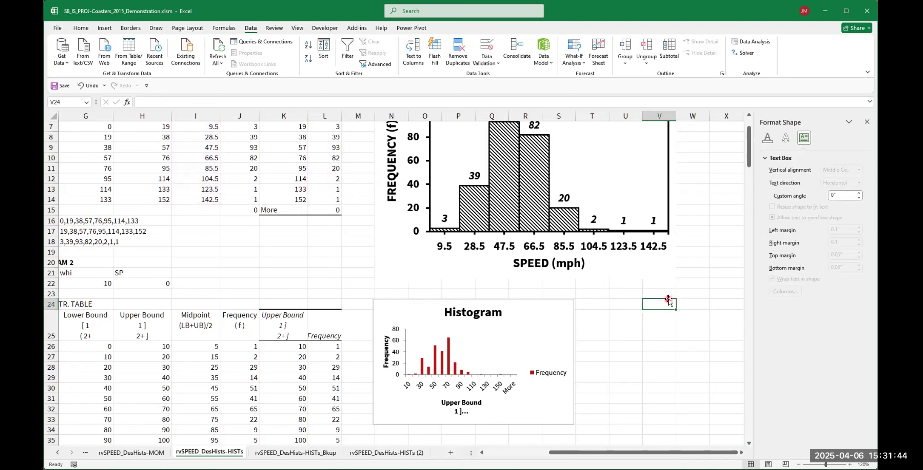
click(539, 304)
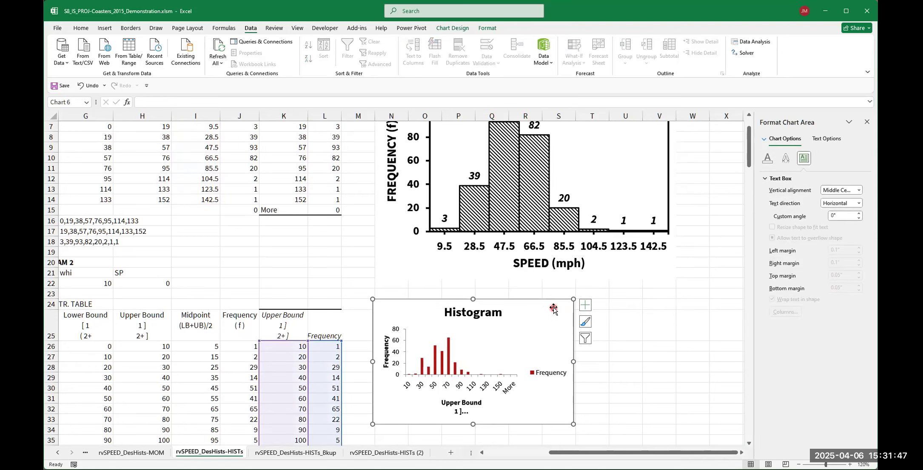
click(490, 347)
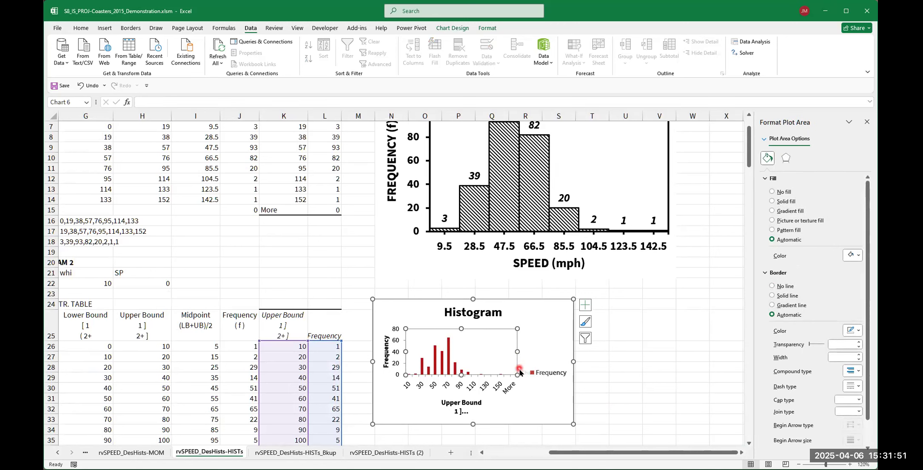
Step: Remove the border around the Histogram 2 chart area by setting it to No line
click(530, 310)
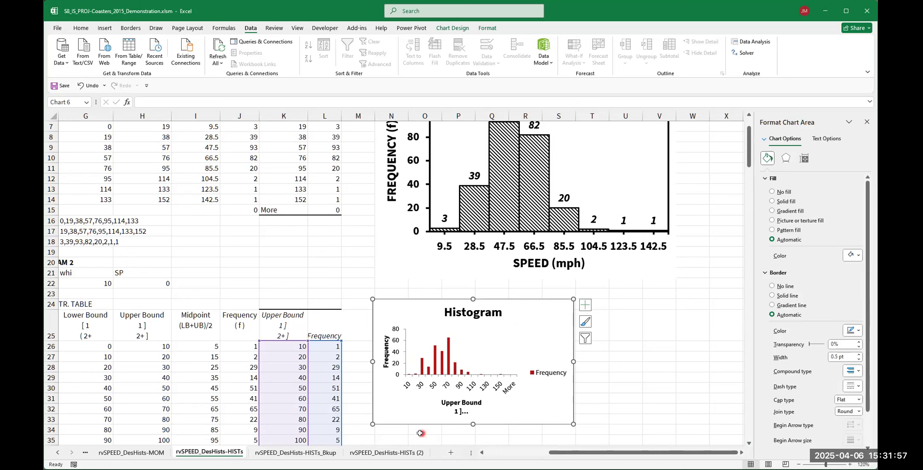
right_click(552, 307)
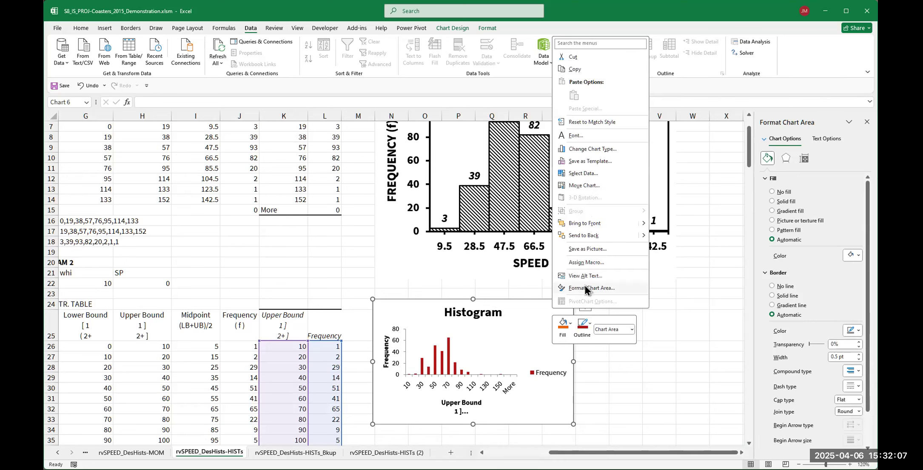
click(585, 288)
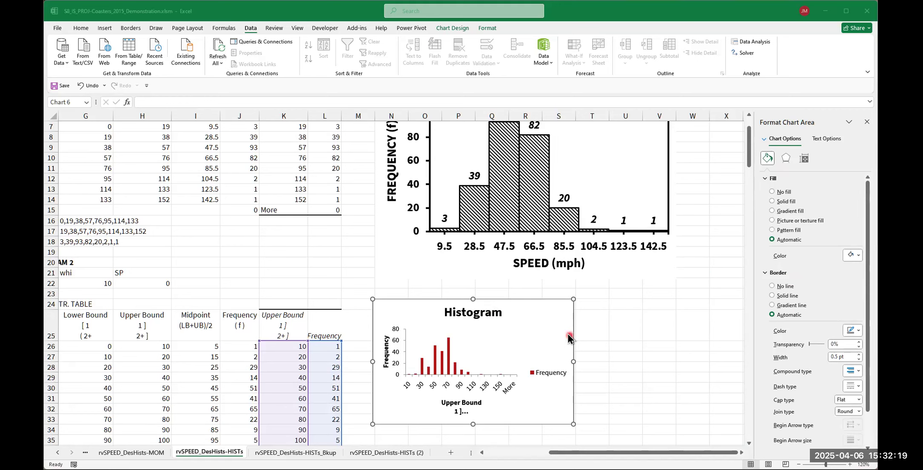
click(765, 179)
click(765, 190)
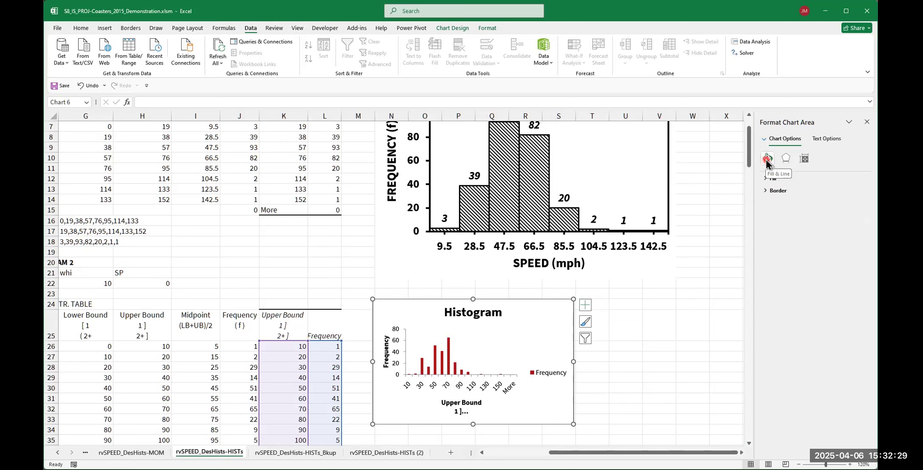
click(764, 191)
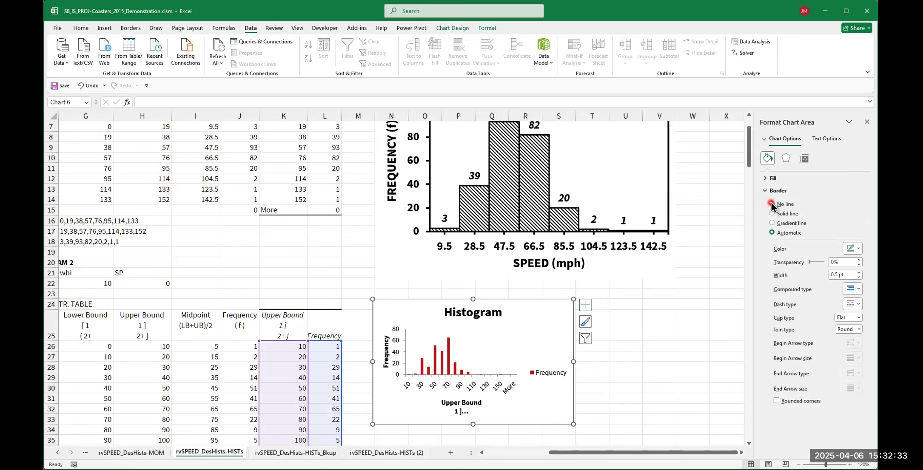
click(772, 204)
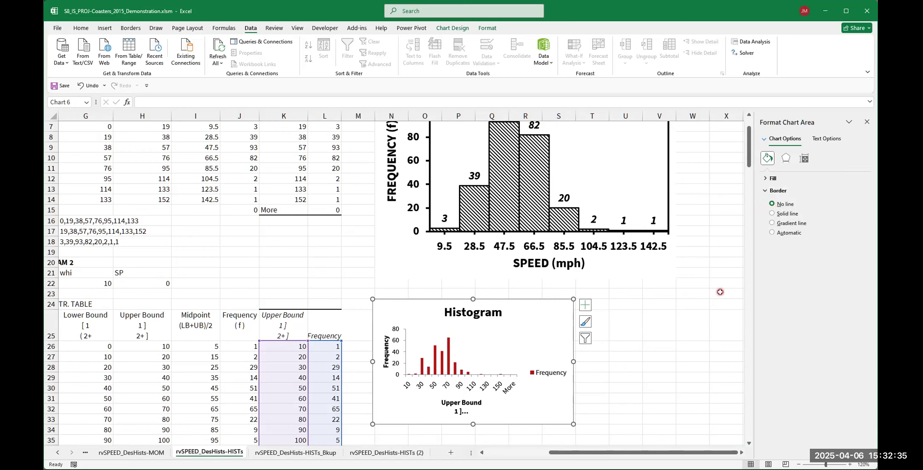
click(565, 310)
click(617, 305)
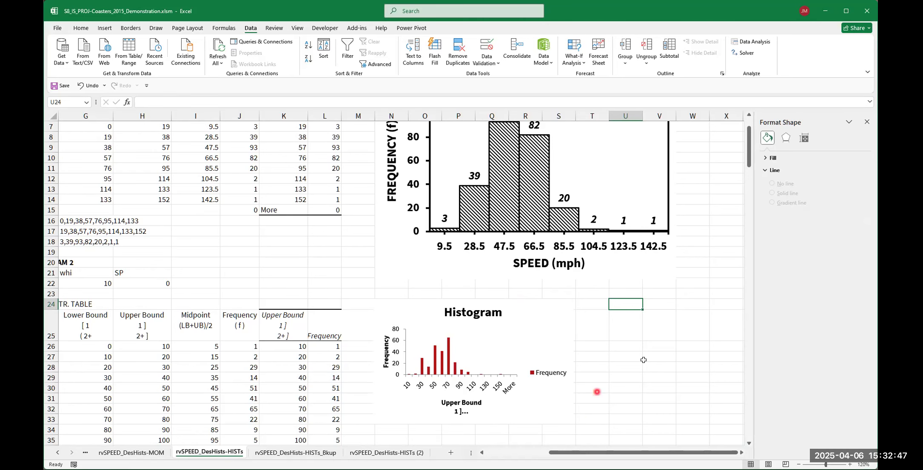
Step: Remove the title and legend from the Histogram 2 chart and show data labels on its columns
scroll(706, 336, up, 2)
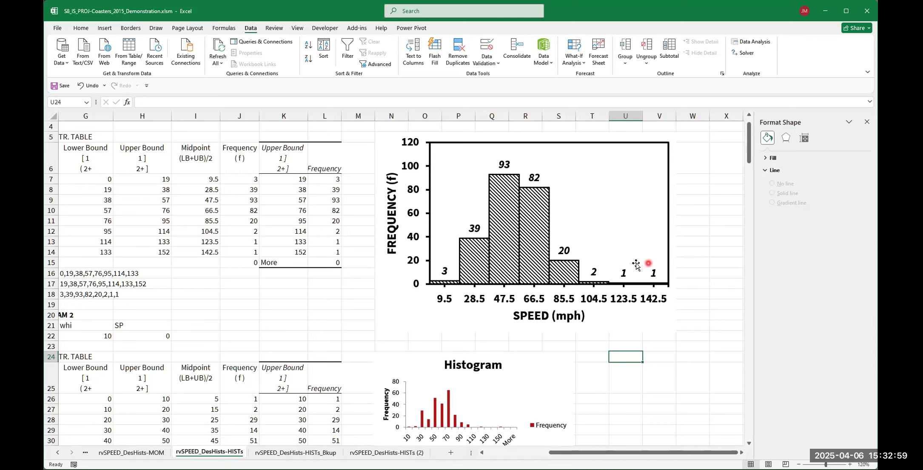
scroll(638, 258, down, 1)
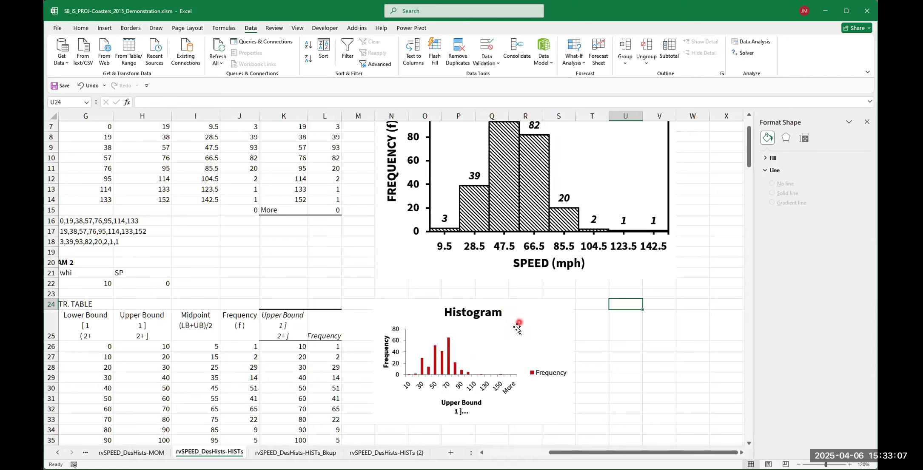
scroll(557, 353, up, 2)
scroll(557, 353, down, 2)
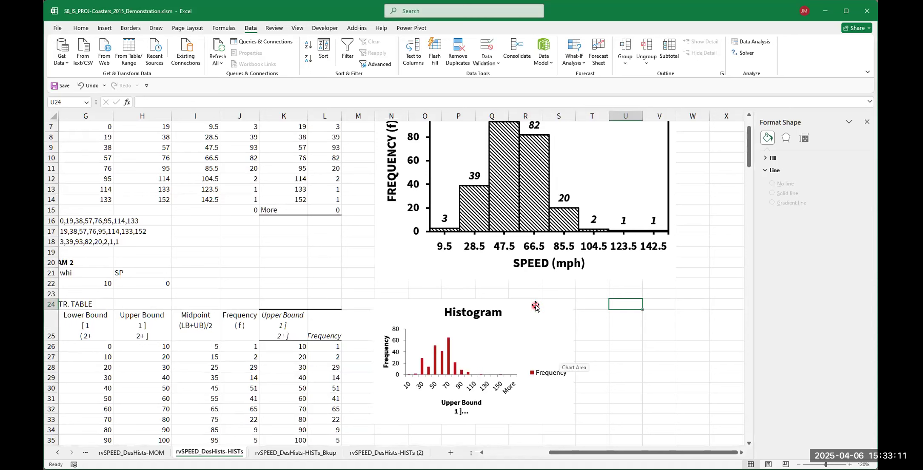
click(535, 306)
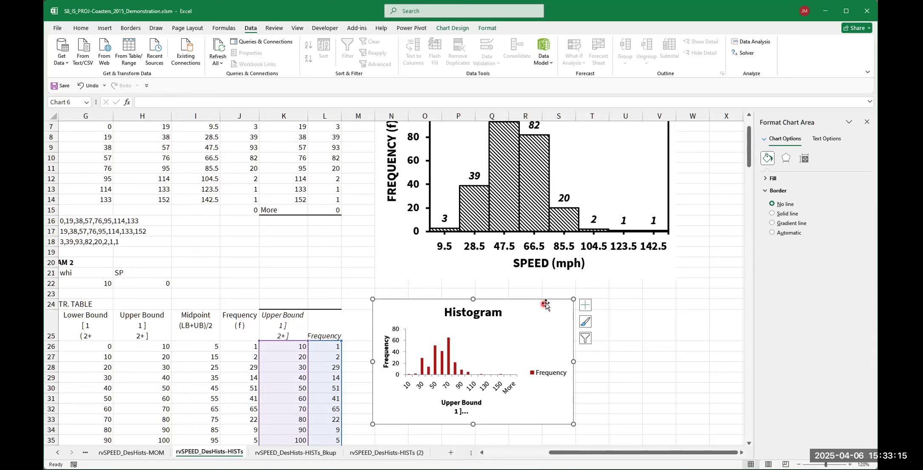
click(586, 305)
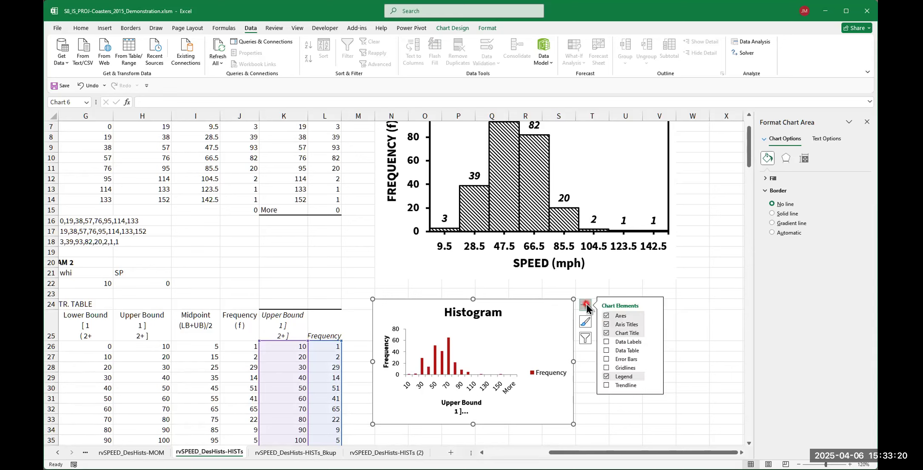
click(607, 333)
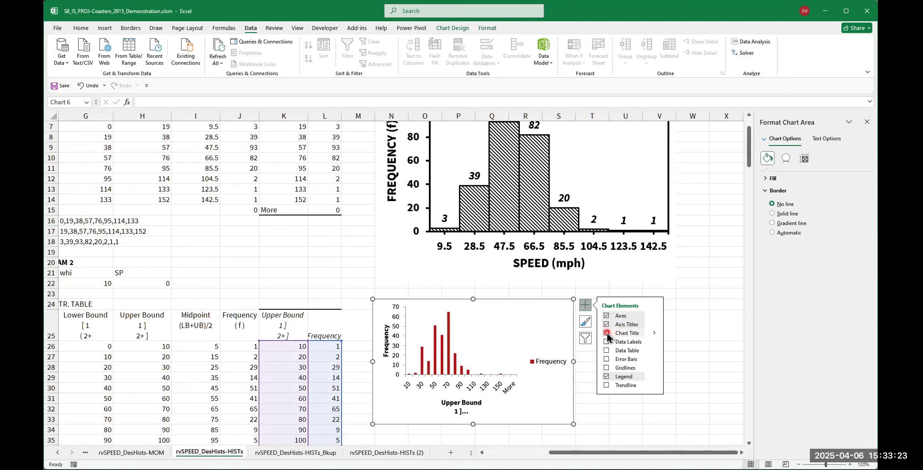
click(607, 377)
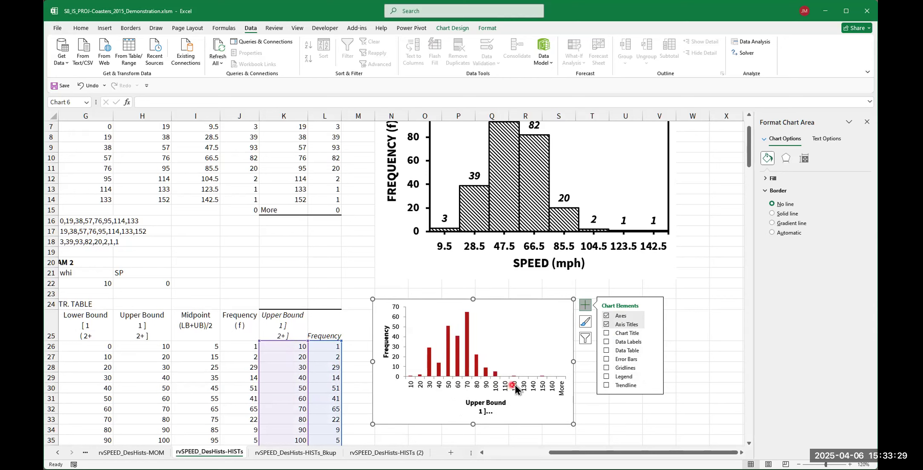
click(606, 343)
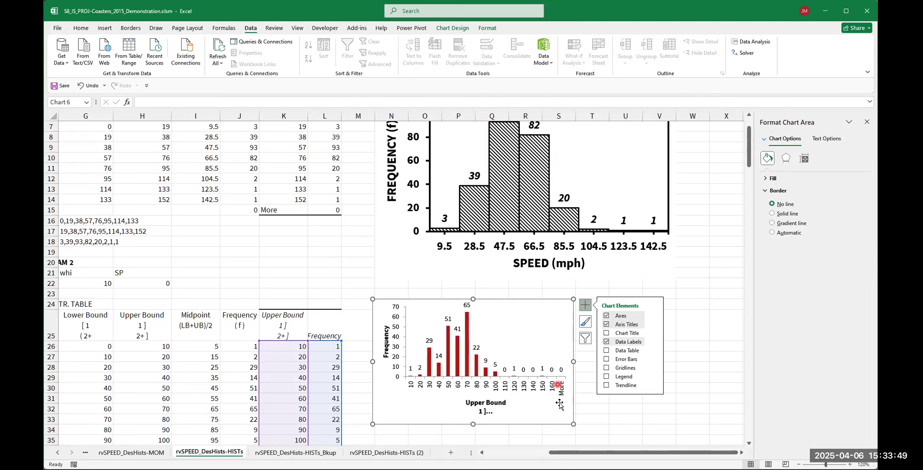
click(578, 399)
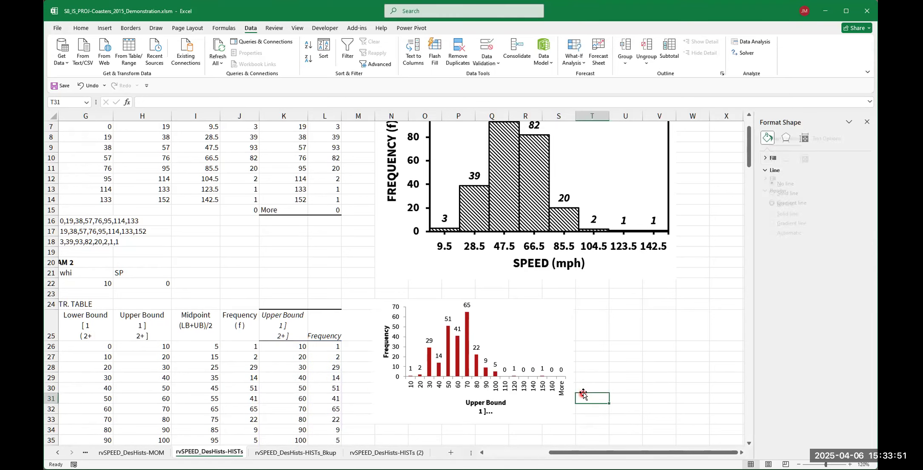
Step: Examine the chart element options available for the Histogram 2 chart, including data labels, legend, chart title and error bars
click(519, 313)
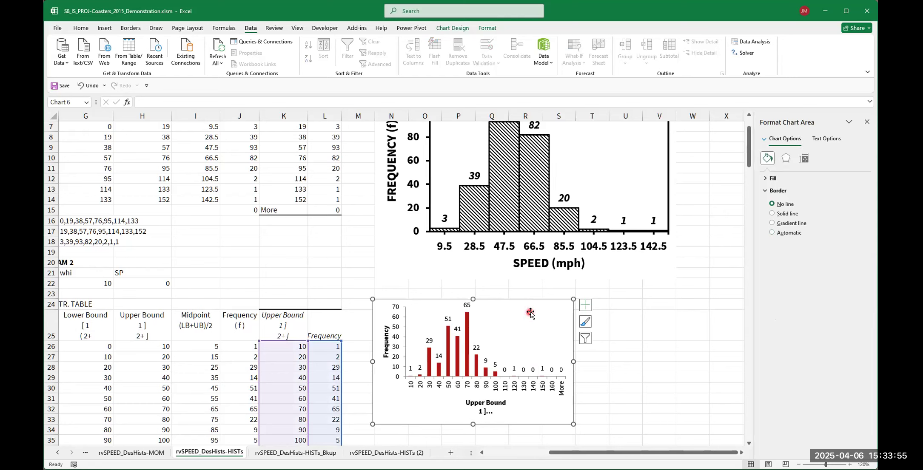
click(452, 30)
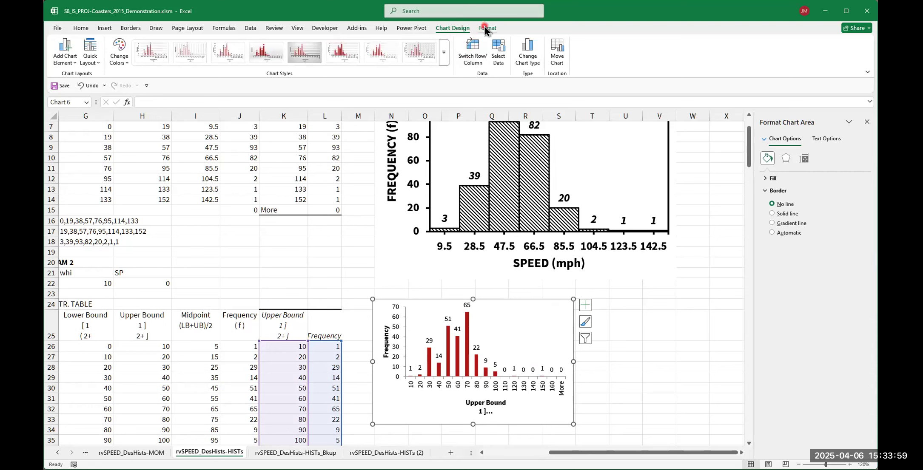
click(485, 27)
click(453, 27)
click(75, 64)
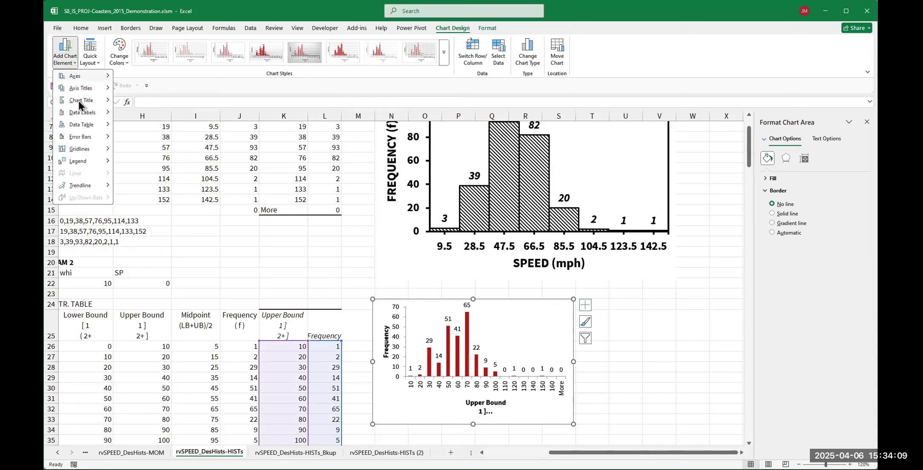
mouse_move(82, 112)
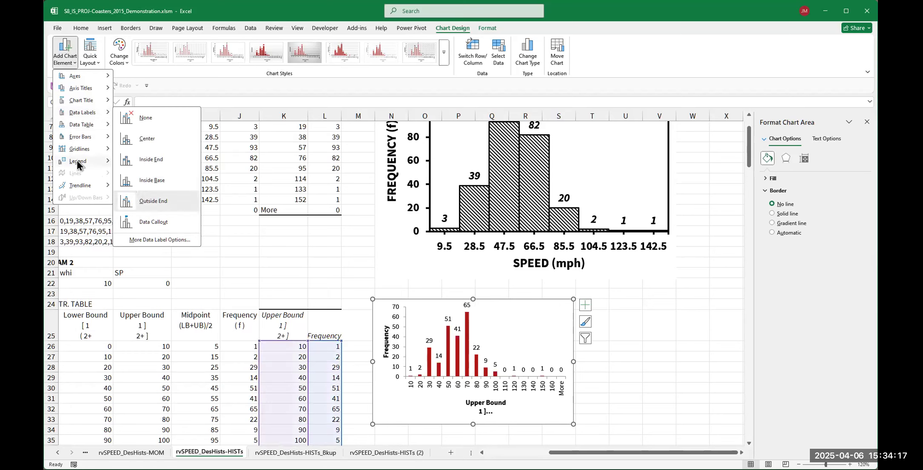
mouse_move(79, 162)
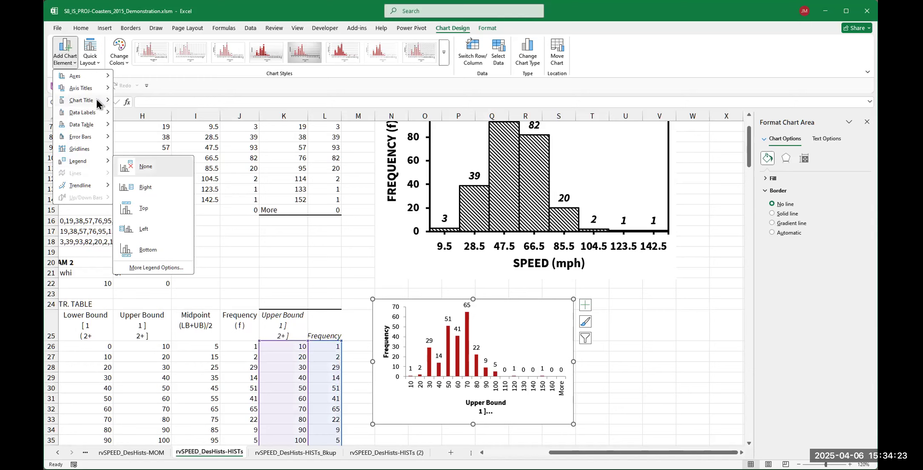
mouse_move(97, 99)
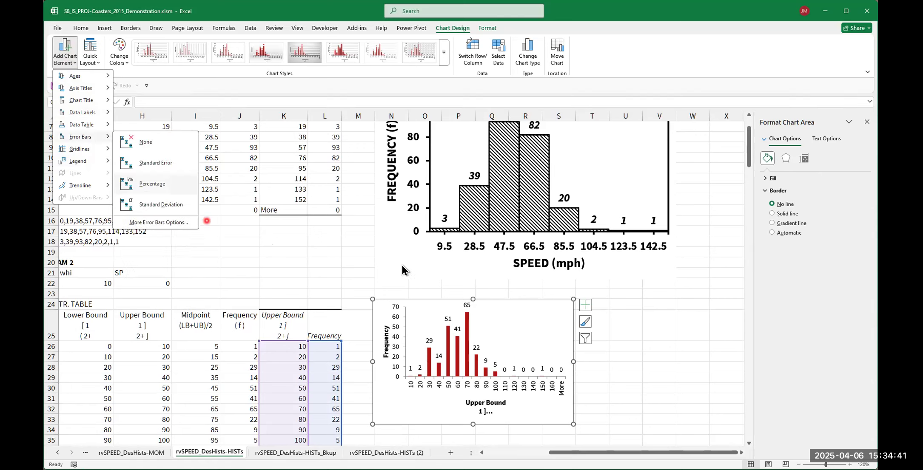
click(540, 313)
Step: Set the Histogram 2 chart area's width to 6 inches and its height to 4 inches
click(539, 301)
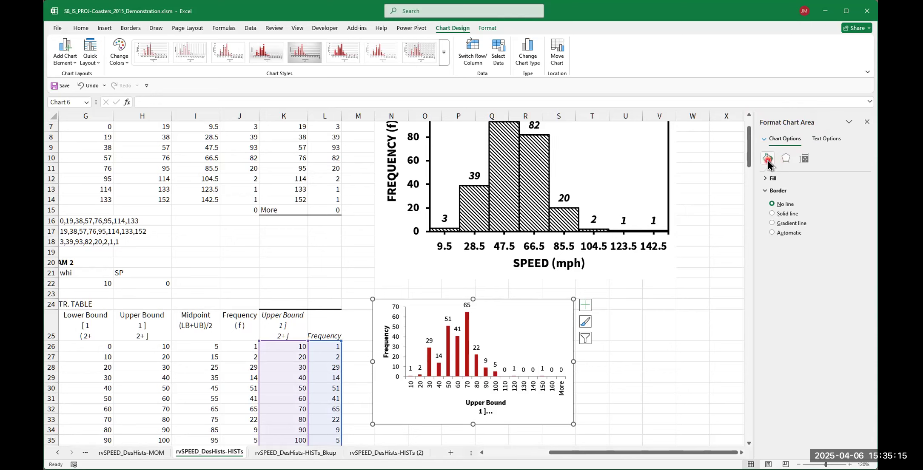
click(806, 159)
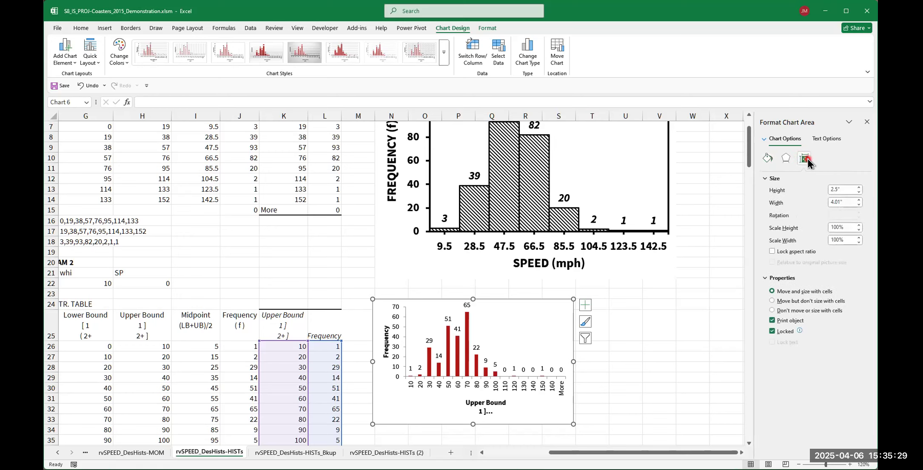
click(821, 204)
text(6)
click(829, 191)
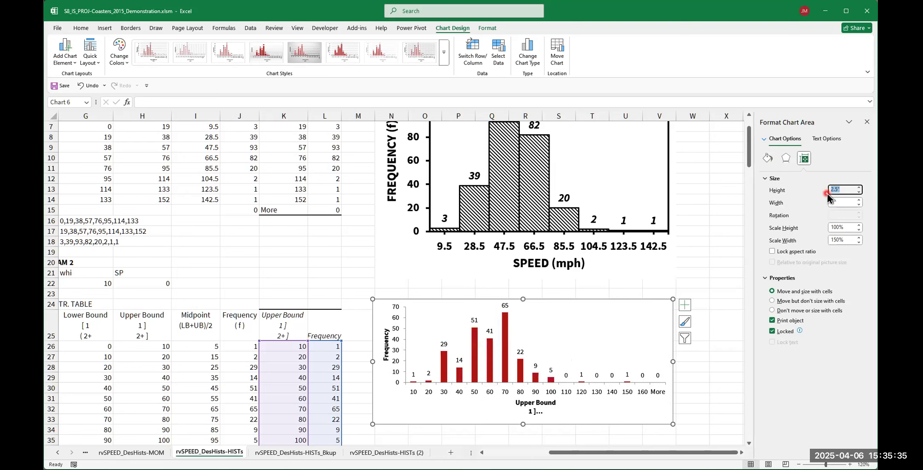
click(840, 202)
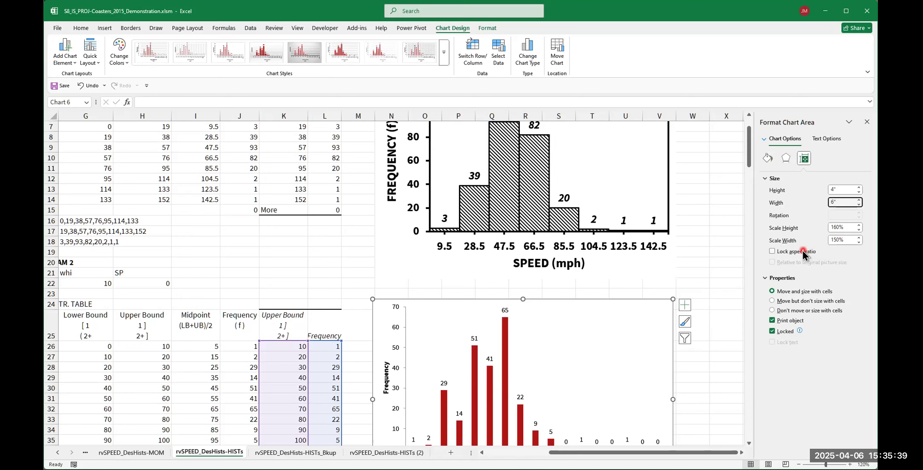
Step: Reduce the Histogram 2 chart's height to 2 inches
click(841, 189)
text(2)
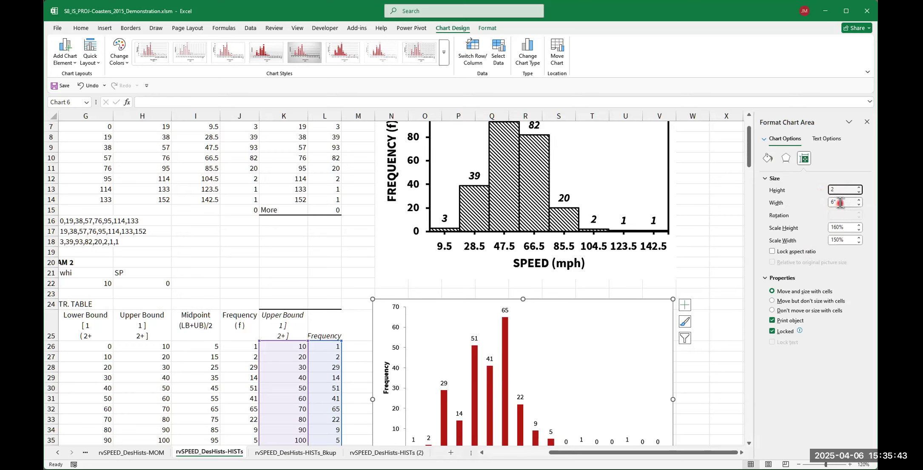
key(Tab)
Step: Lock the Histogram 2 chart's aspect ratio and set its height to 4 inches to scale it proportionally
click(773, 251)
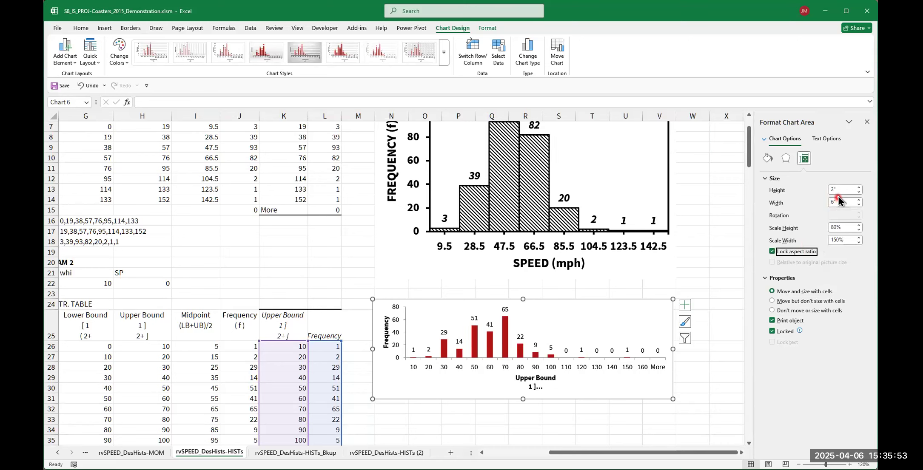
click(828, 189)
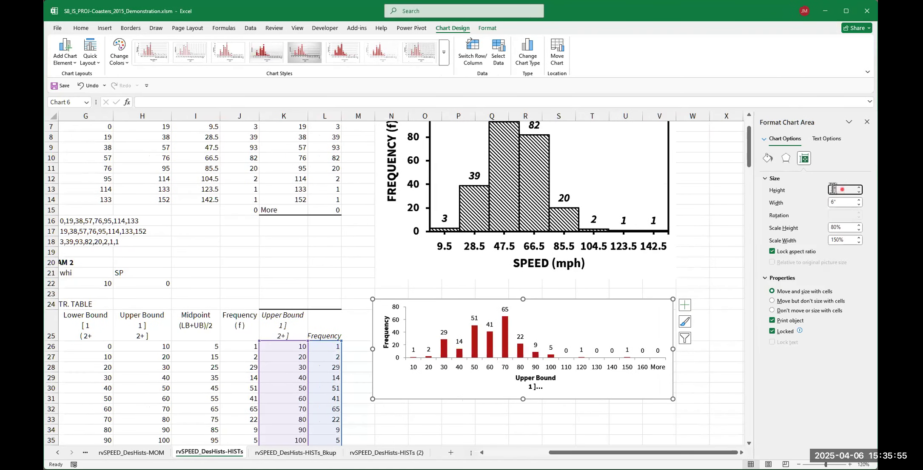
text(2)
text(4)
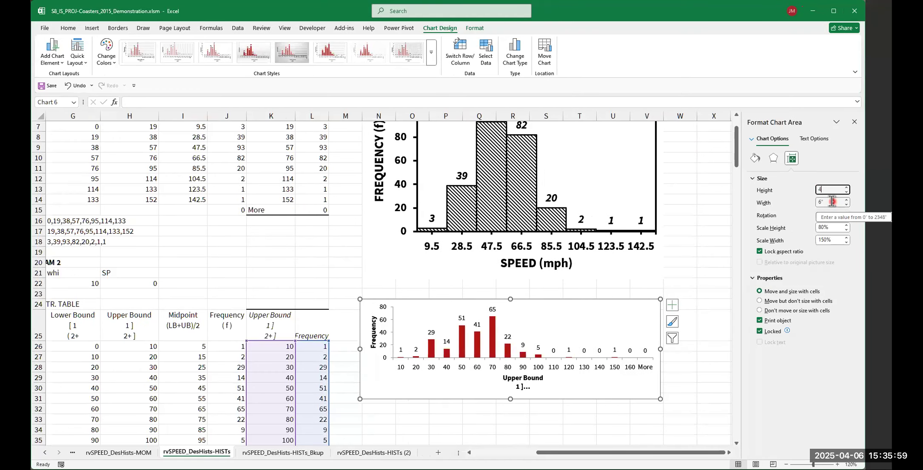
click(832, 202)
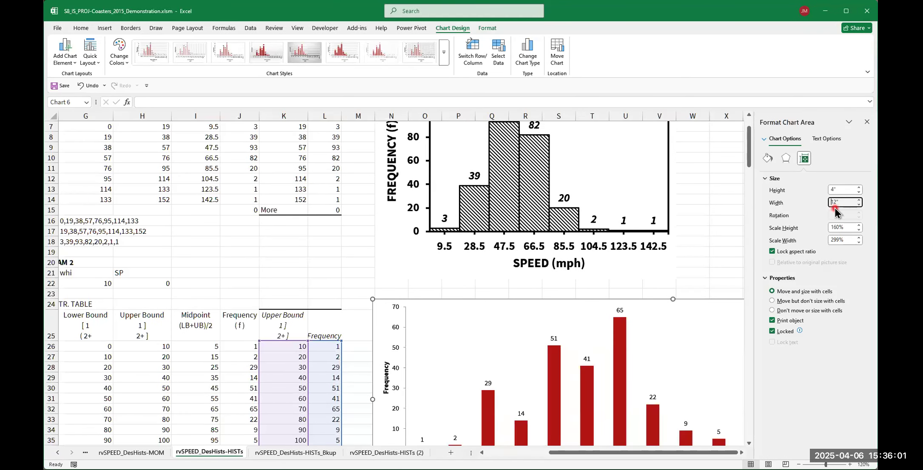
Step: Unlock the Histogram 2 chart's aspect ratio and set its width to 6 inches
click(824, 190)
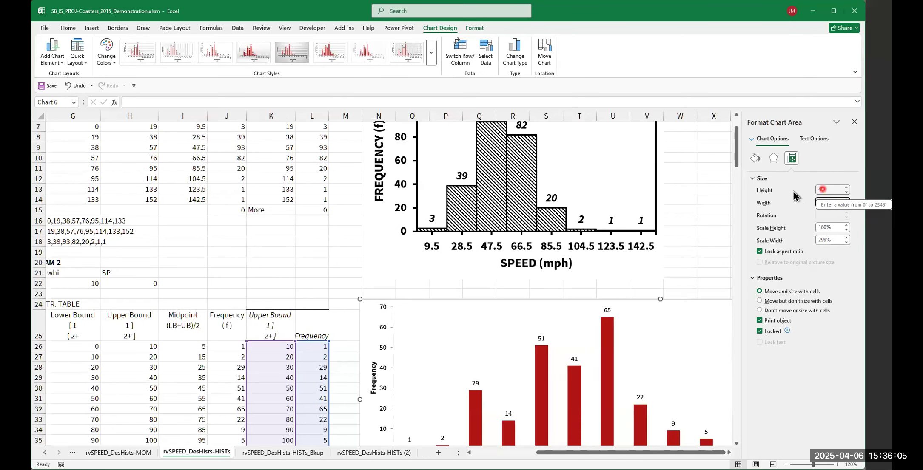
click(802, 190)
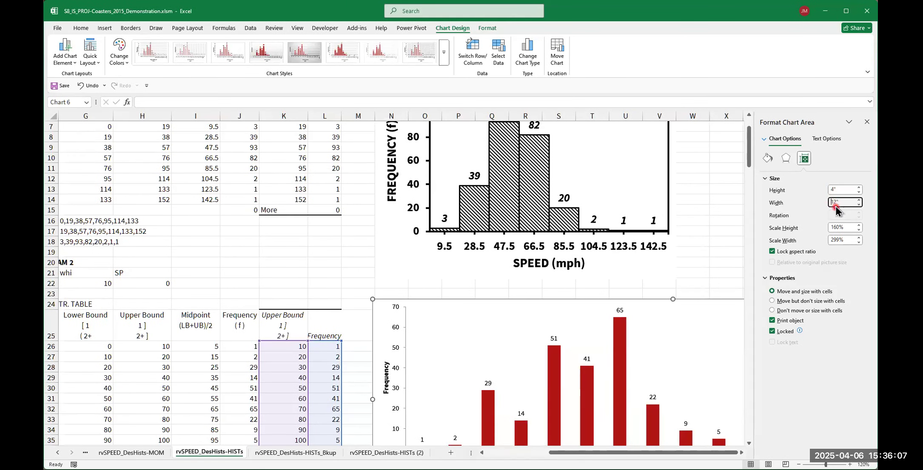
click(841, 190)
click(773, 252)
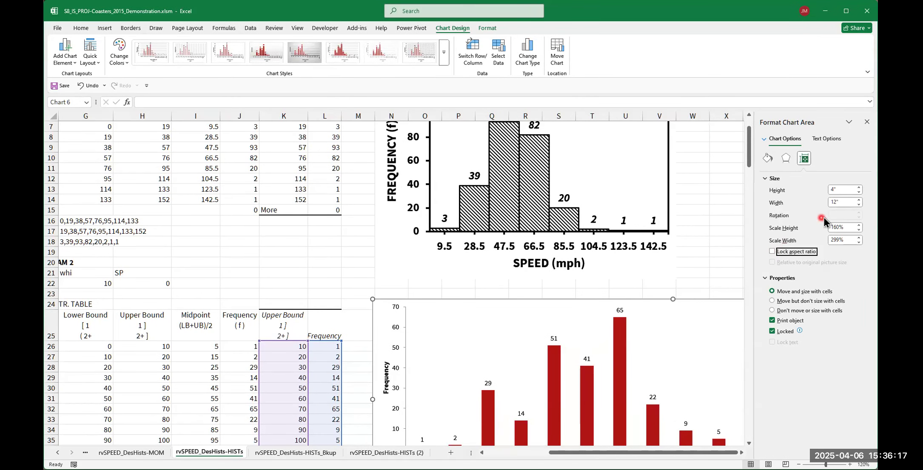
drag(845, 201, 818, 199)
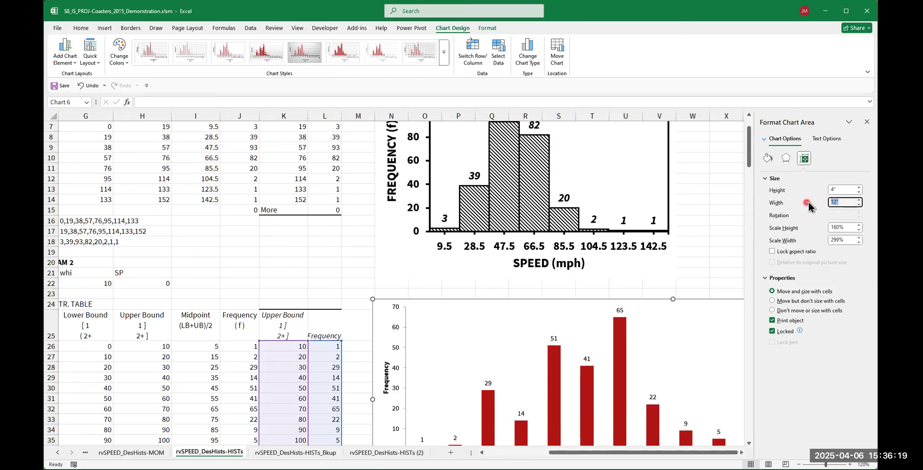
text(6)
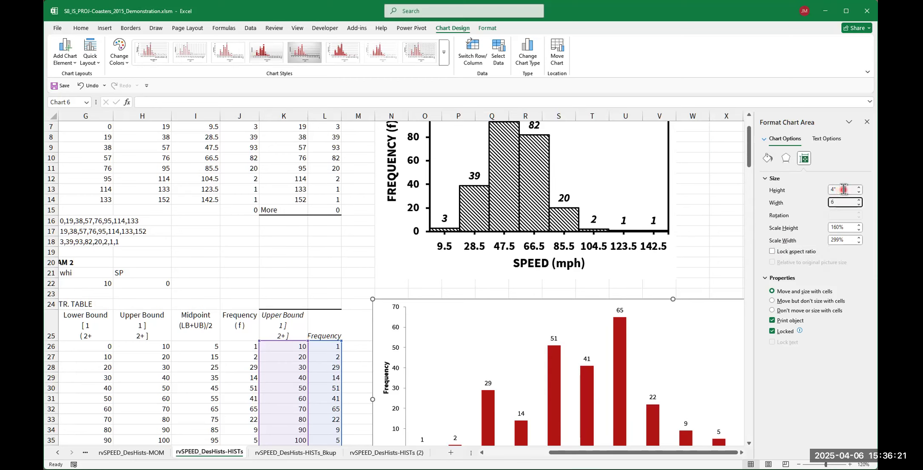
drag(843, 189, 834, 189)
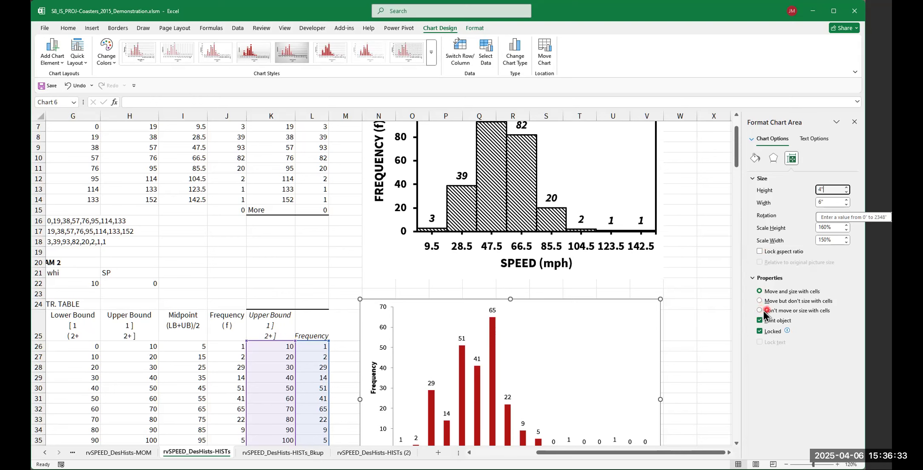
Step: Set the Histogram 2 chart's positioning property to Don't move or size with cells
double_click(752, 280)
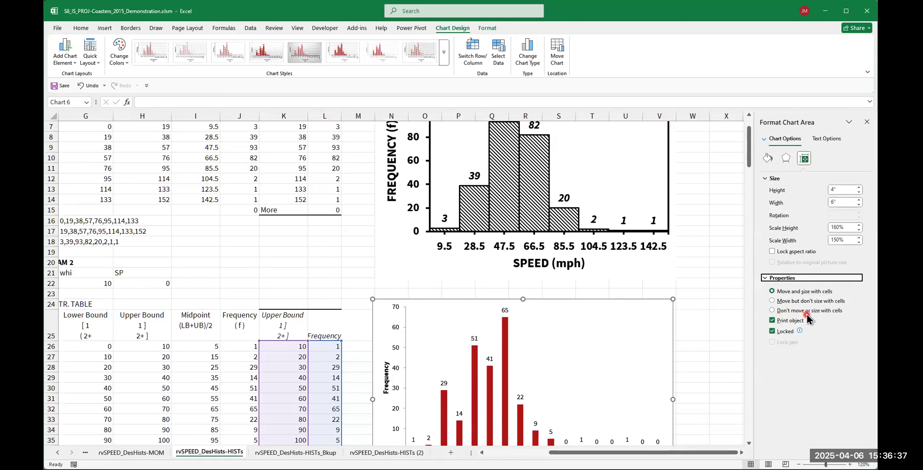
click(772, 310)
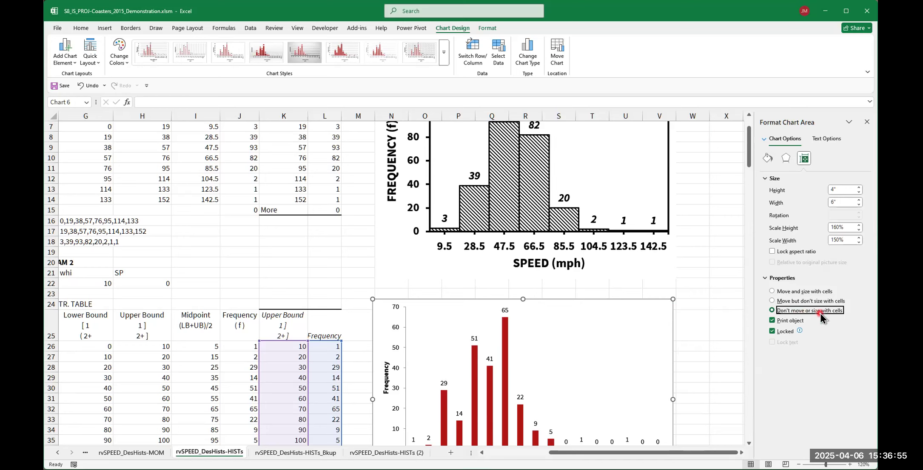
click(698, 298)
Step: Move the enlarged Histogram 2 chart slightly up to row 23, closer beneath the Histogram 1 chart
scroll(701, 297, down, 2)
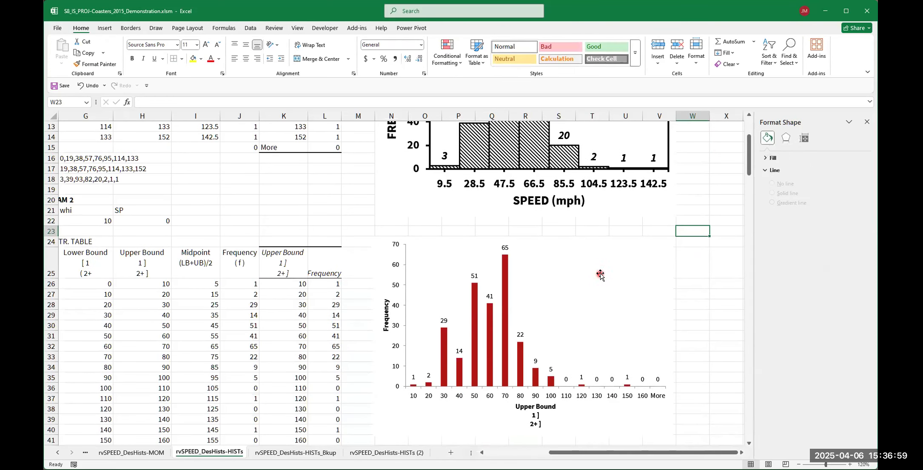
click(606, 252)
mouse_move(605, 241)
mouse_down()
mouse_move(623, 220)
mouse_move(615, 227)
mouse_up()
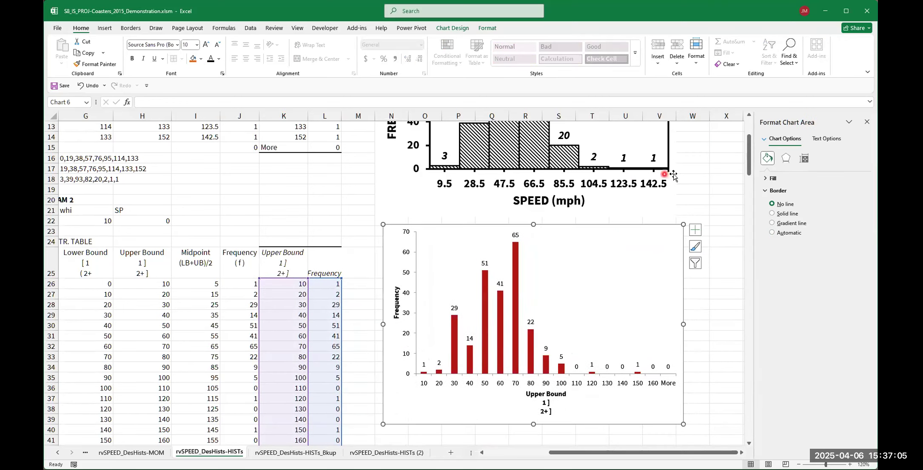
click(675, 209)
Step: Replace the Histogram 2 chart's horizontal axis title with "SPEED (mph)"
click(637, 239)
click(539, 401)
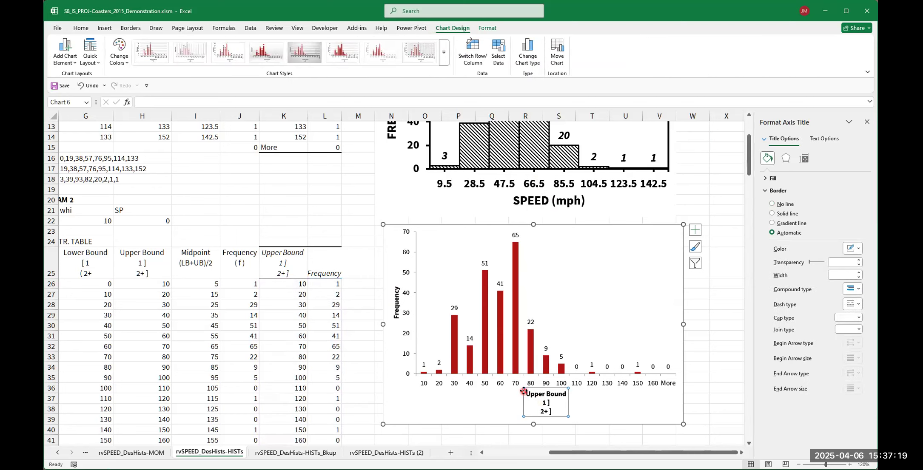
drag(527, 393, 554, 413)
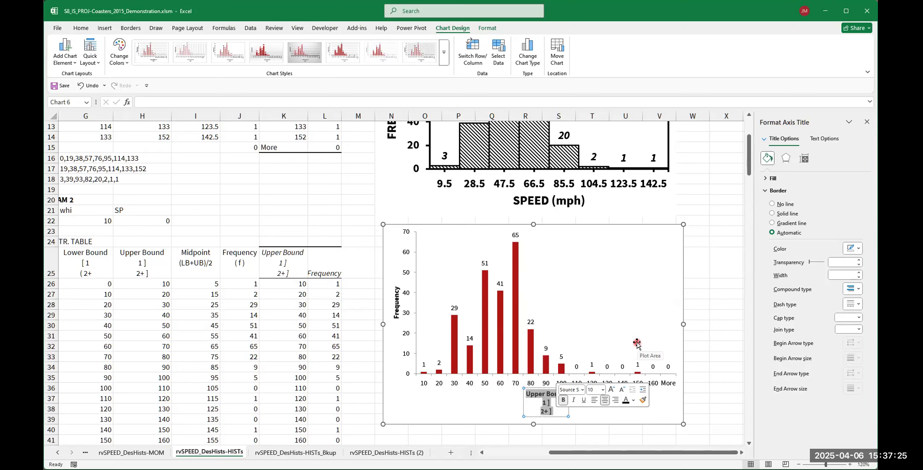
text(SPEED)
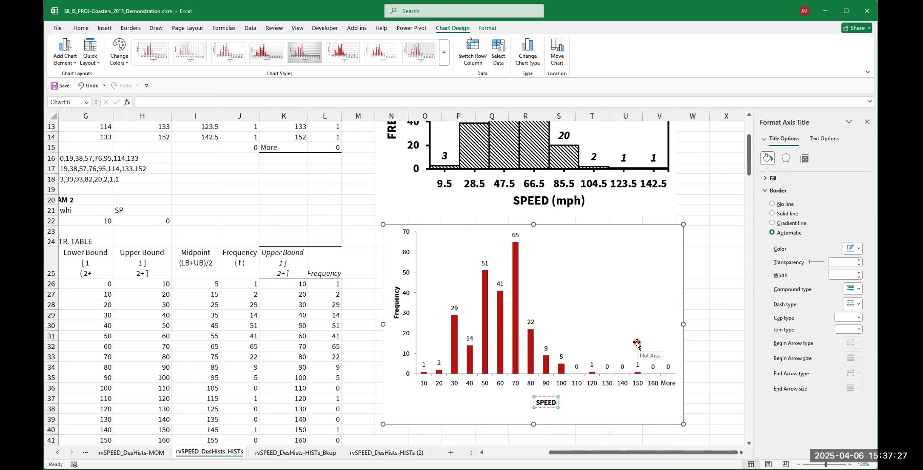
text( (mph))
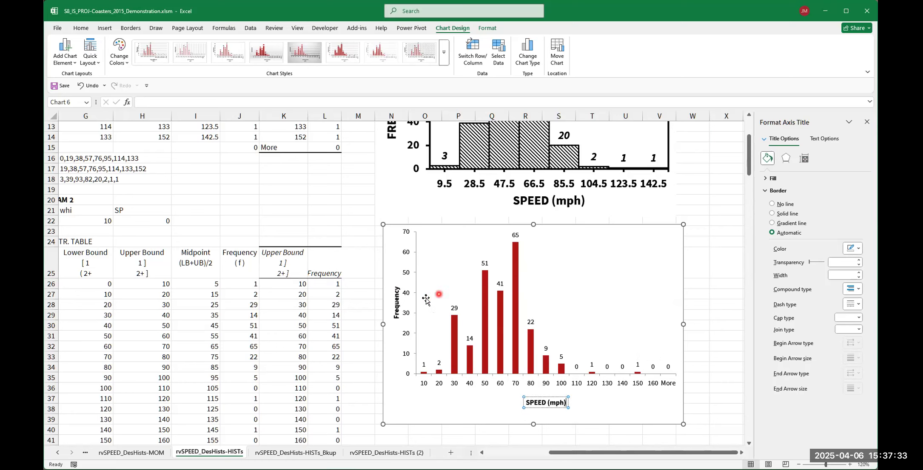
Step: Replace the Histogram 2 chart's vertical axis title with "FREQUENCY (f)"
click(398, 304)
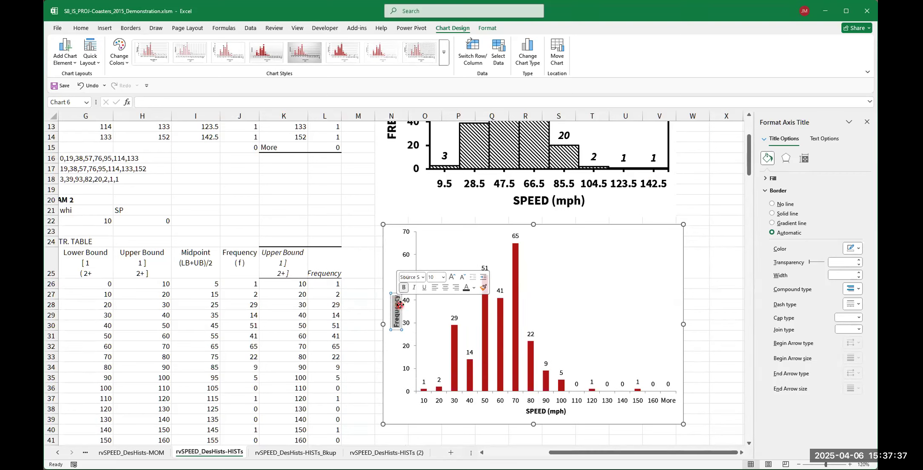
text(FR)
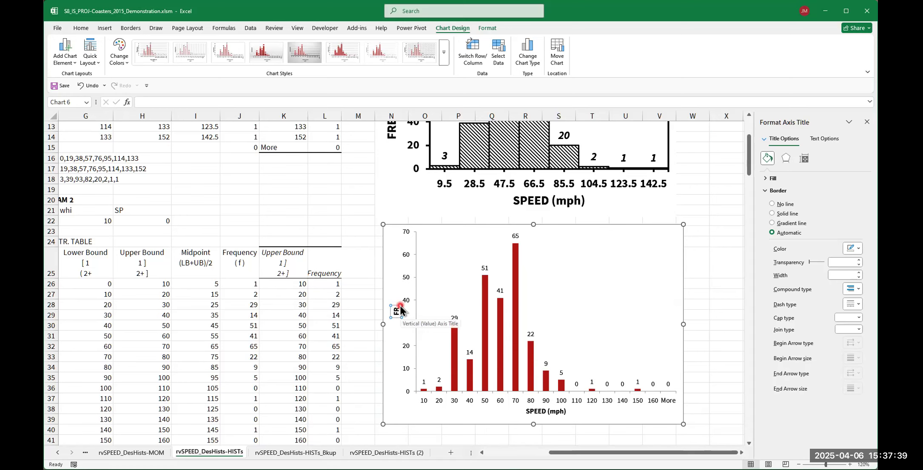
text(EQUENCY)
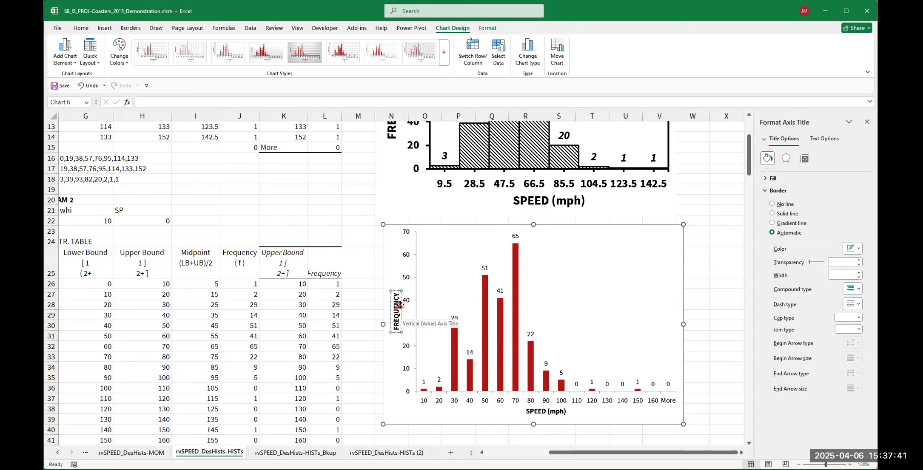
text( (f))
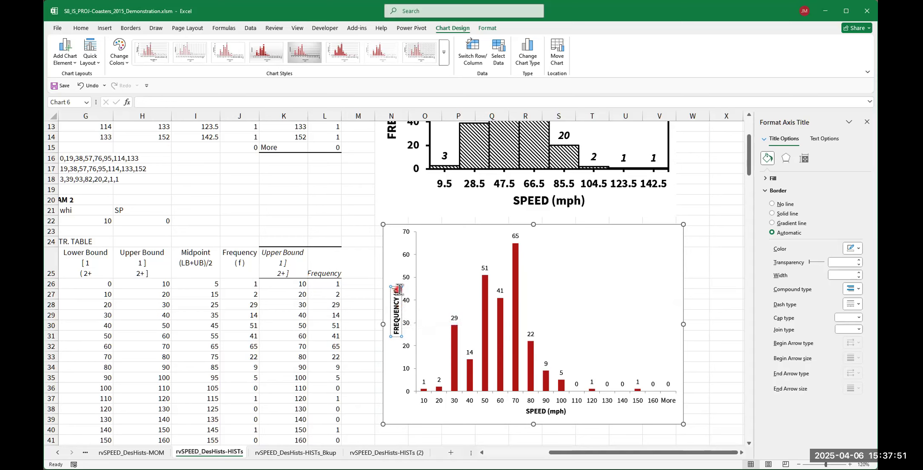
click(397, 261)
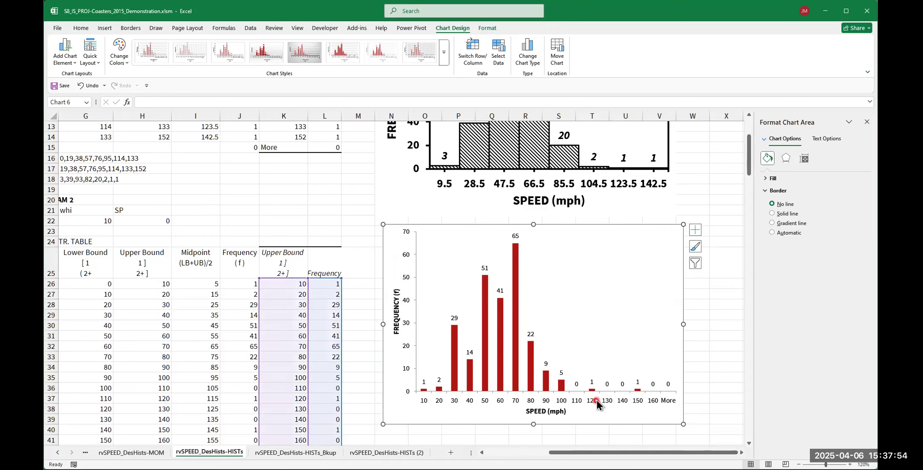
Step: Set the font size of the Histogram 2 chart's horizontal and vertical axis titles to 18
click(537, 412)
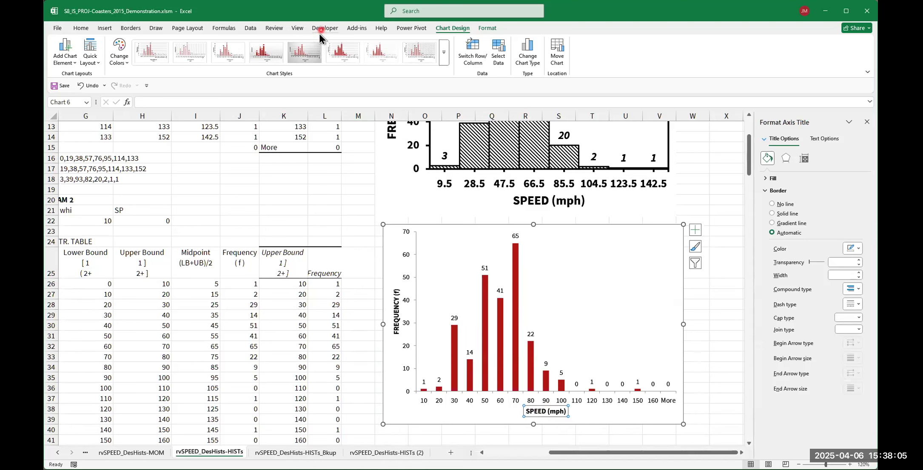
click(82, 28)
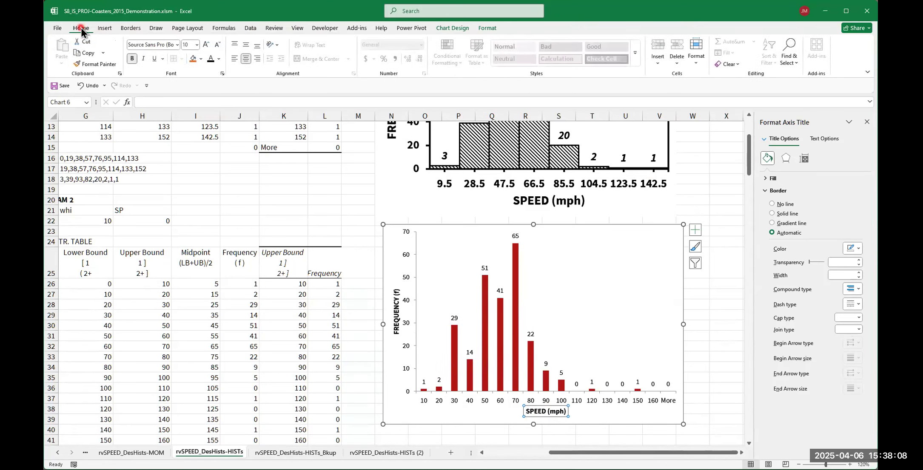
click(197, 44)
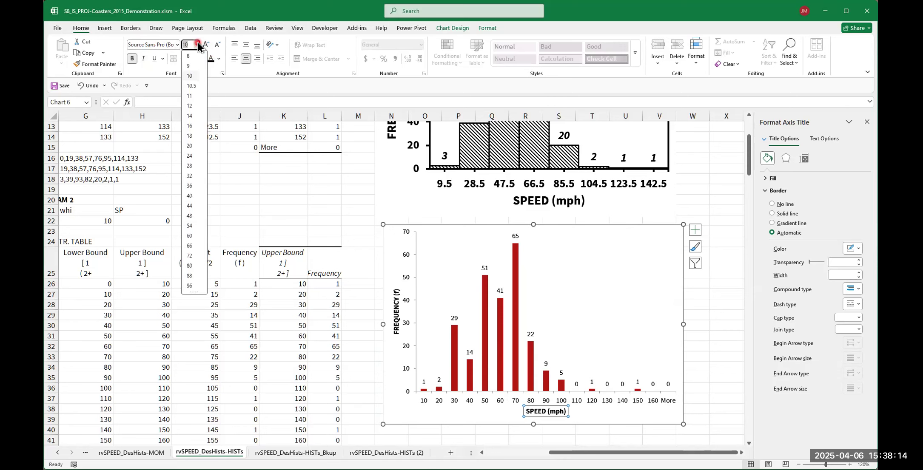
click(189, 136)
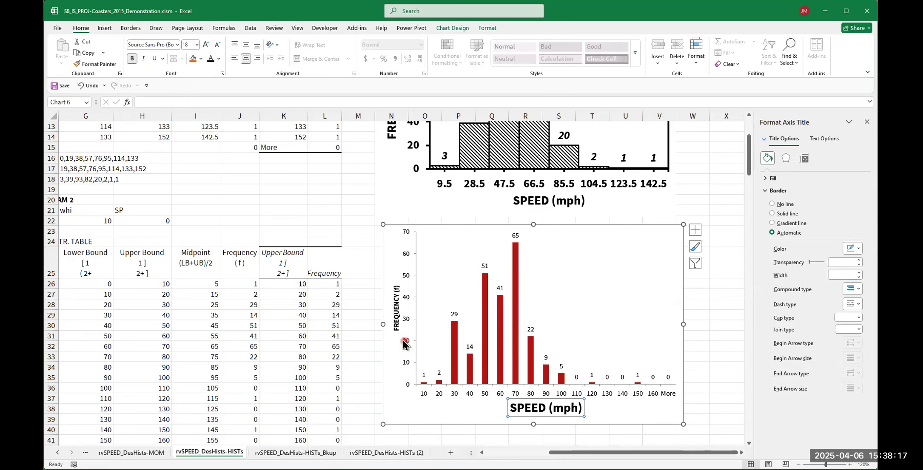
click(395, 296)
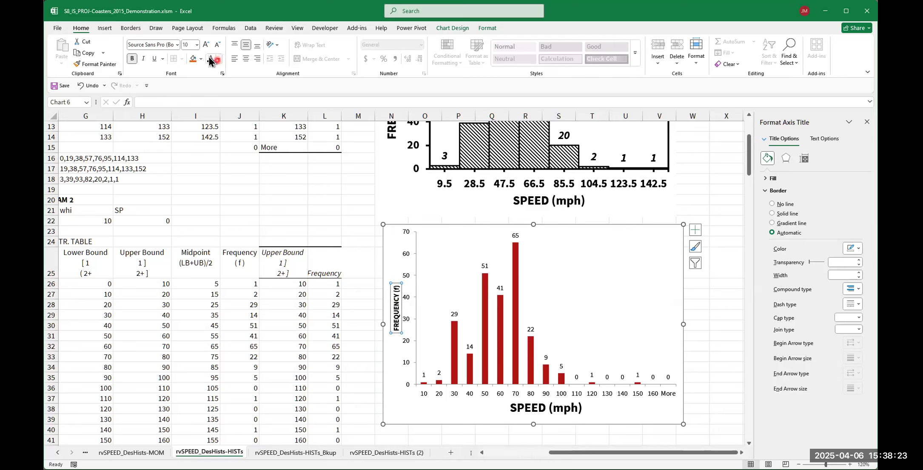
click(196, 45)
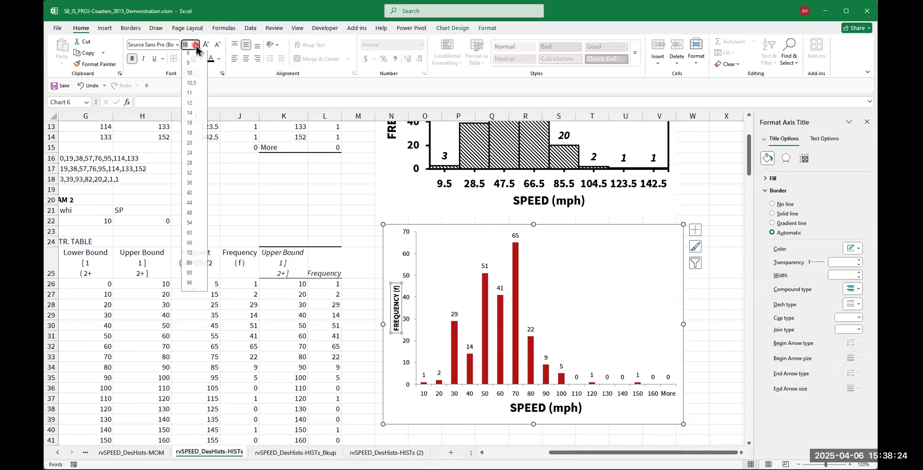
click(189, 133)
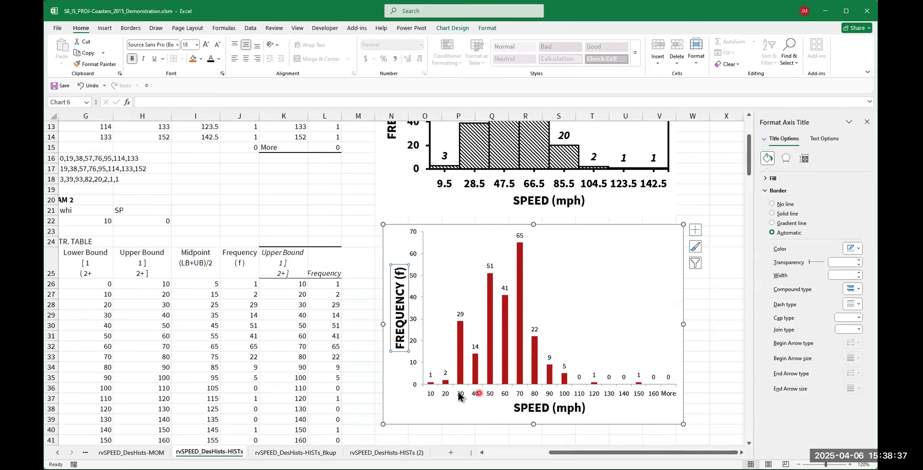
Step: Format the Histogram 2 chart's vertical axis labels as 16-point bold black text
click(414, 254)
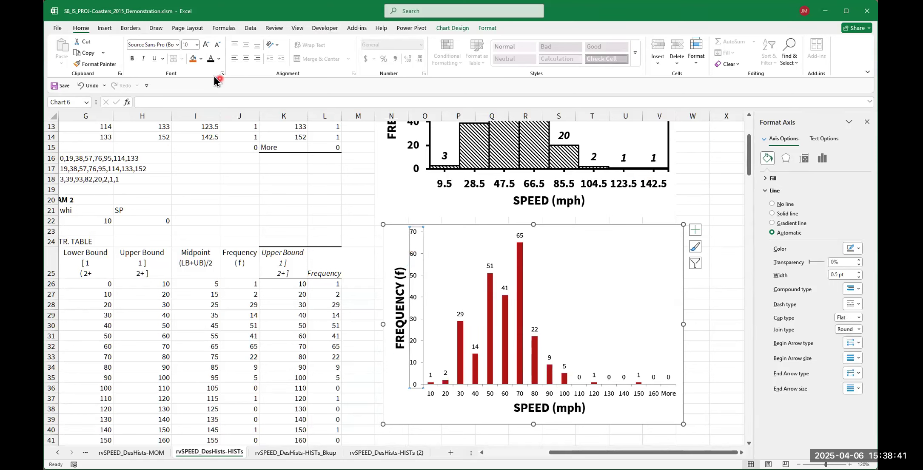
click(196, 45)
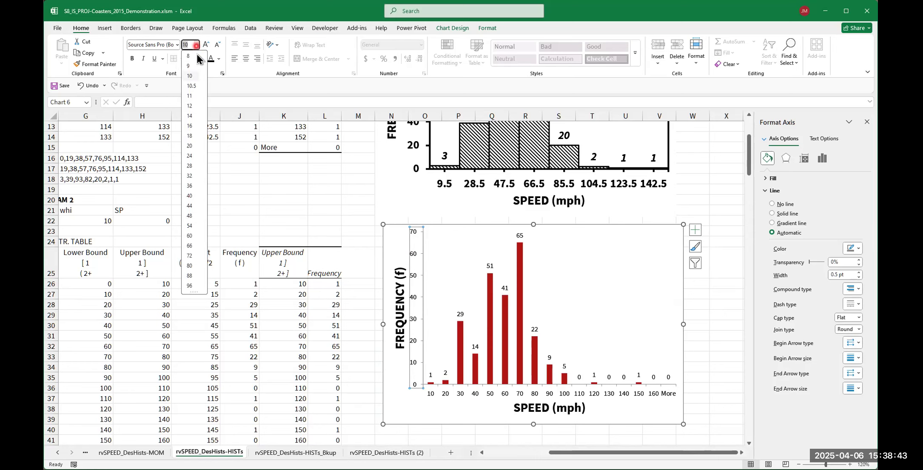
click(187, 121)
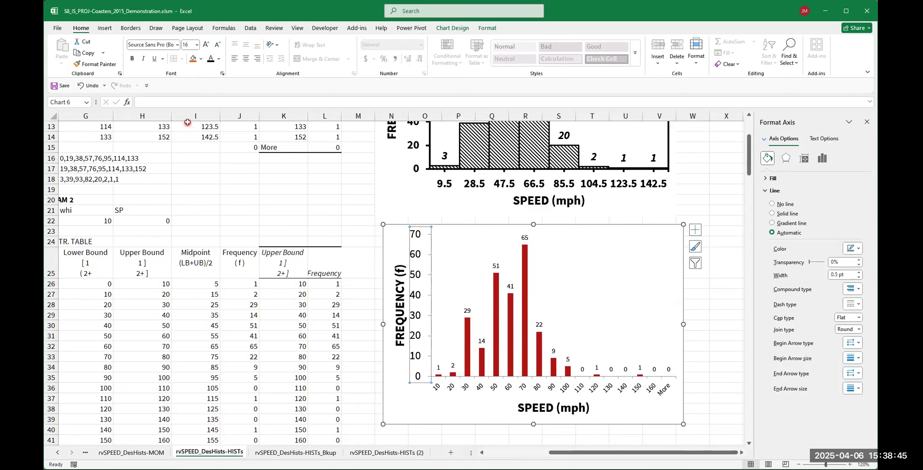
click(133, 59)
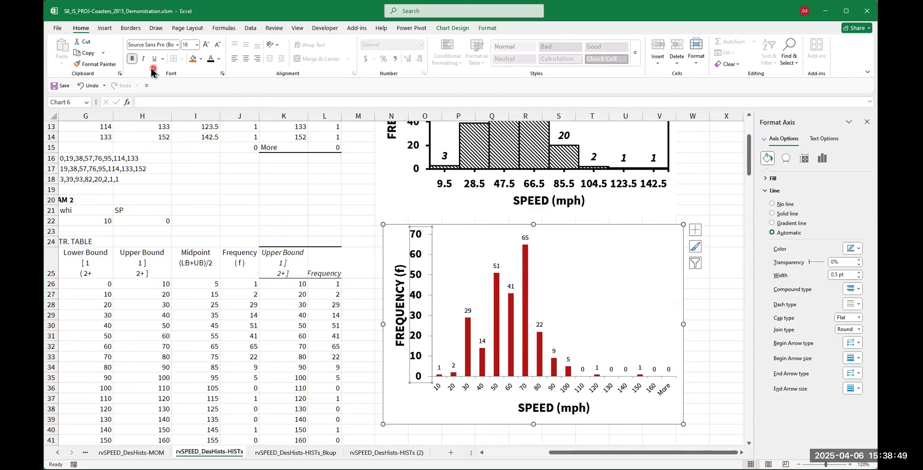
click(219, 59)
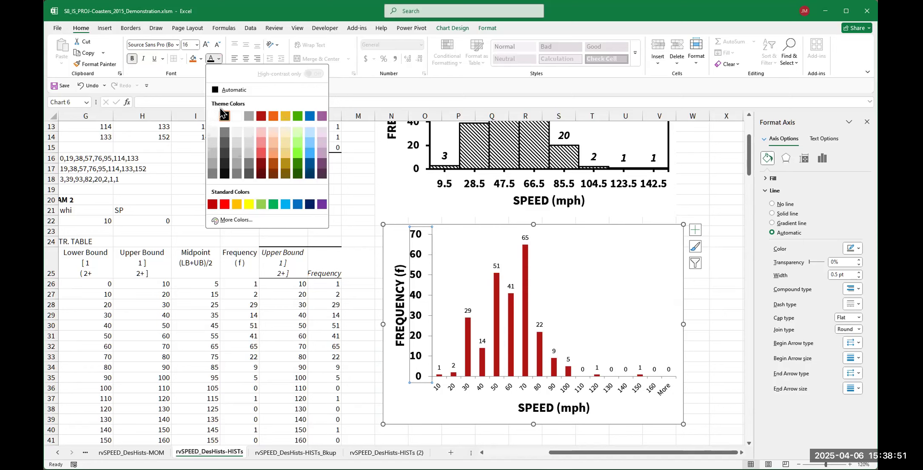
click(225, 134)
Step: Apply black as the font color of the Histogram 2 chart's vertical axis title
click(400, 291)
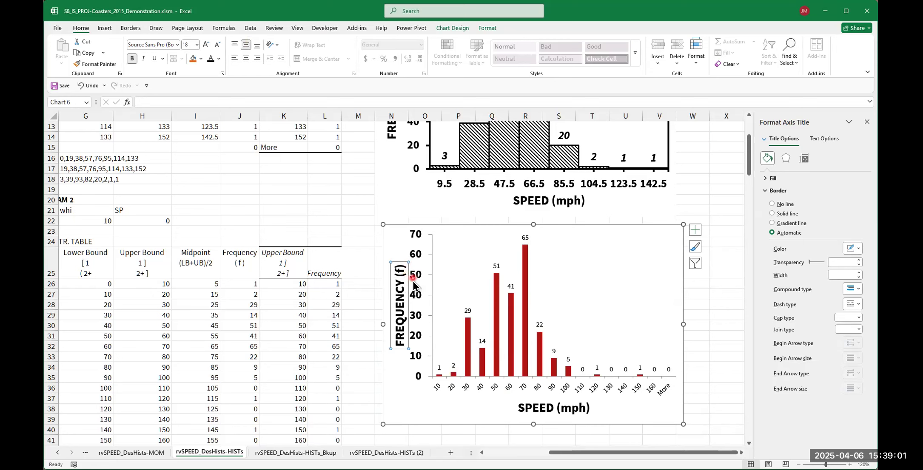
click(220, 60)
click(225, 117)
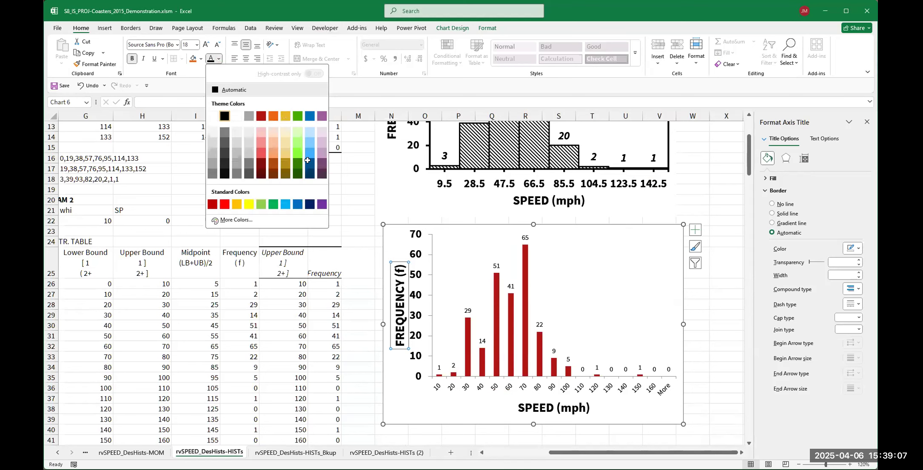
Step: Format the Histogram 2 chart's horizontal axis labels as 16-point bold text
click(438, 369)
click(458, 390)
click(301, 90)
click(197, 45)
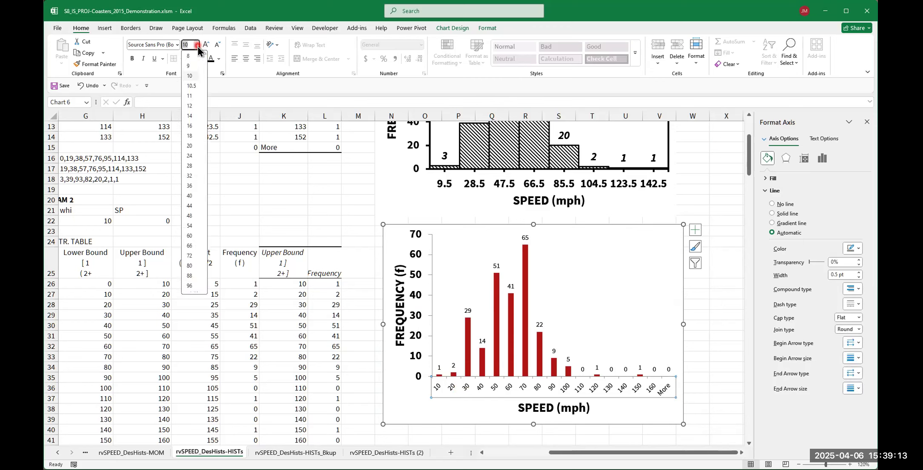
click(190, 126)
click(219, 60)
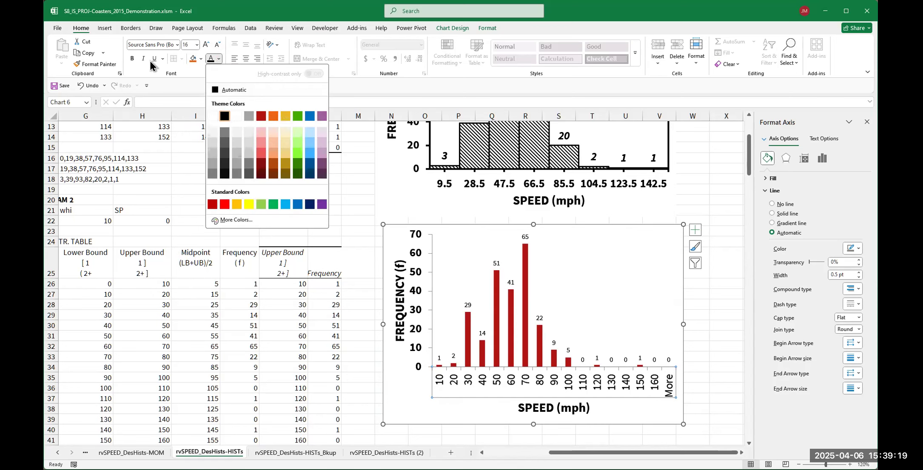
click(134, 61)
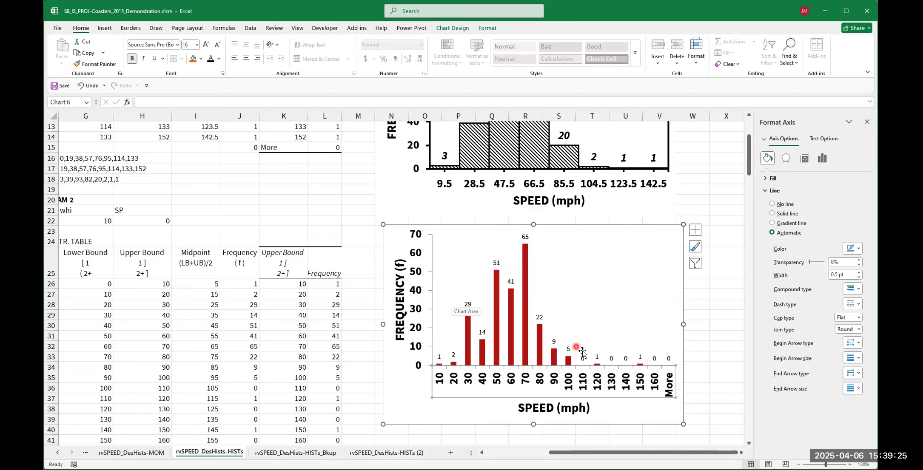
Step: Format the data labels above the Histogram 2 bars as 16-point italic text, then deselect the chart
click(524, 237)
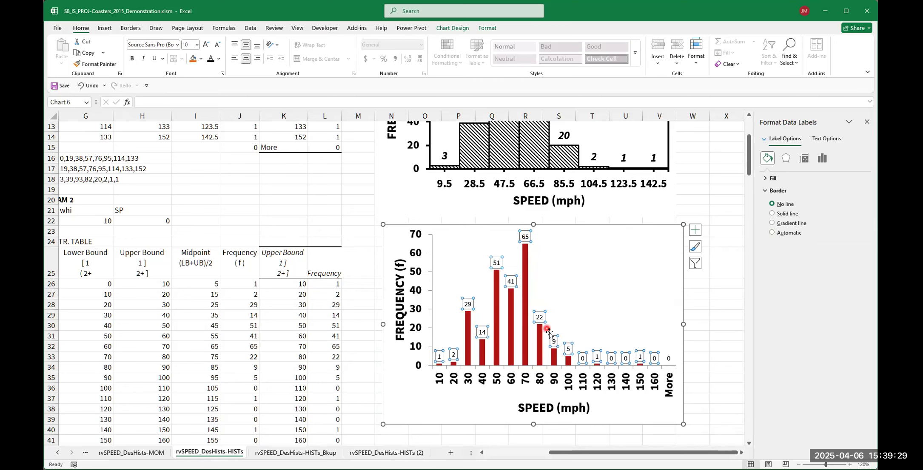
click(198, 45)
click(191, 123)
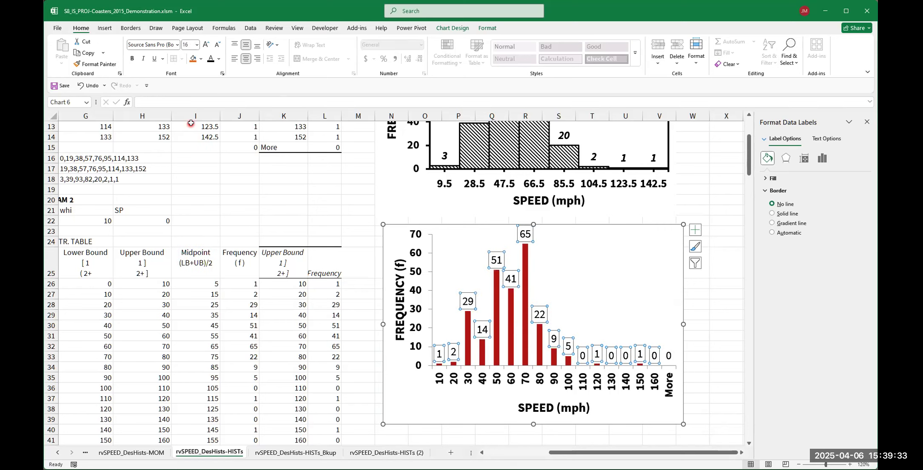
click(143, 59)
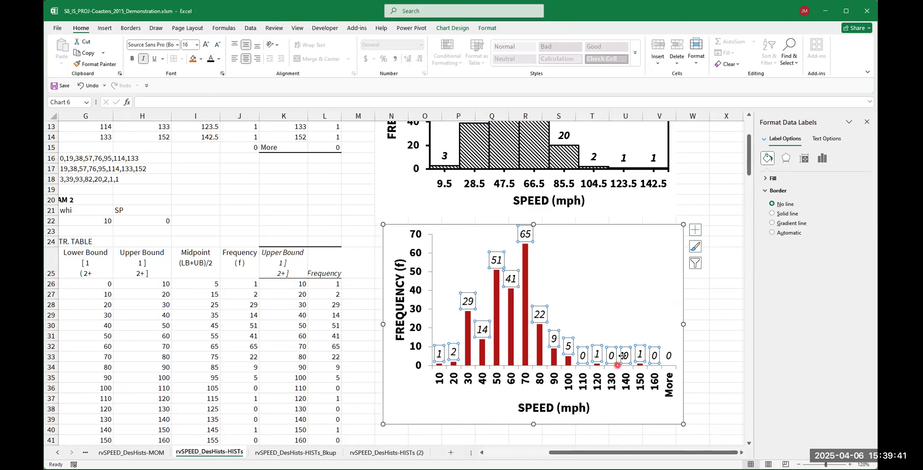
click(621, 284)
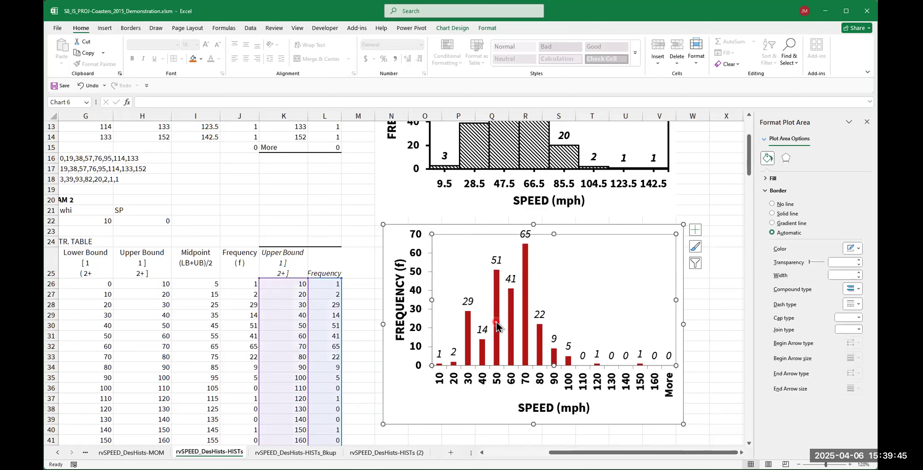
click(699, 199)
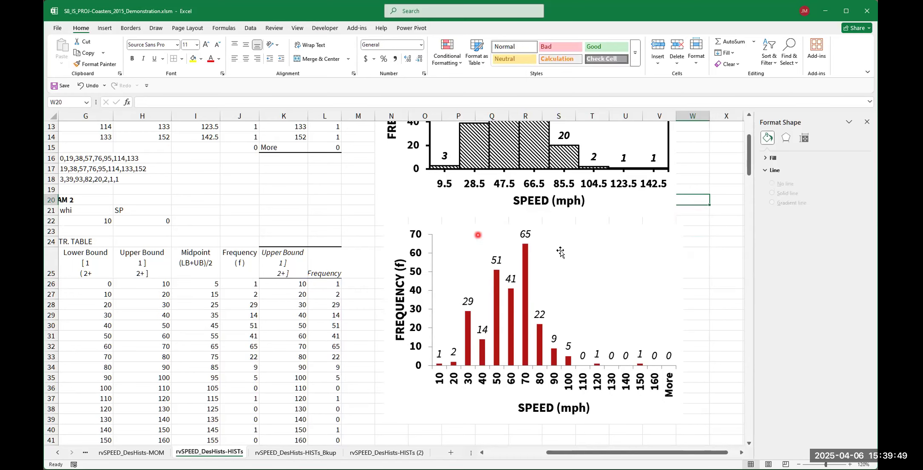
Step: Add a solid black border 2.5 pt wide around the Histogram 2 chart's plot area, like the one on Histogram 1
scroll(719, 222, up, 3)
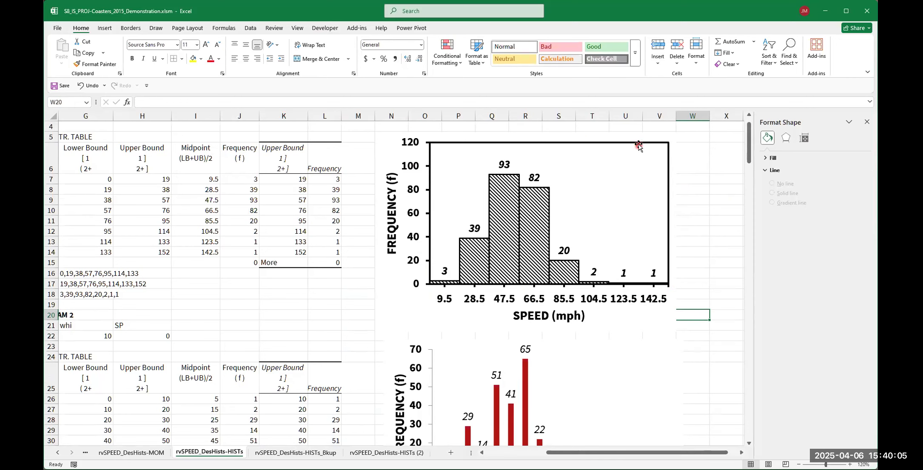
scroll(638, 149, down, 3)
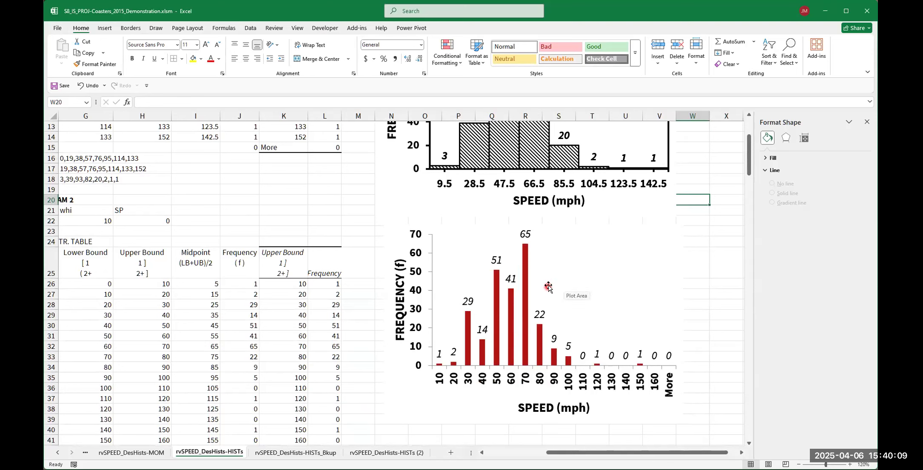
click(549, 287)
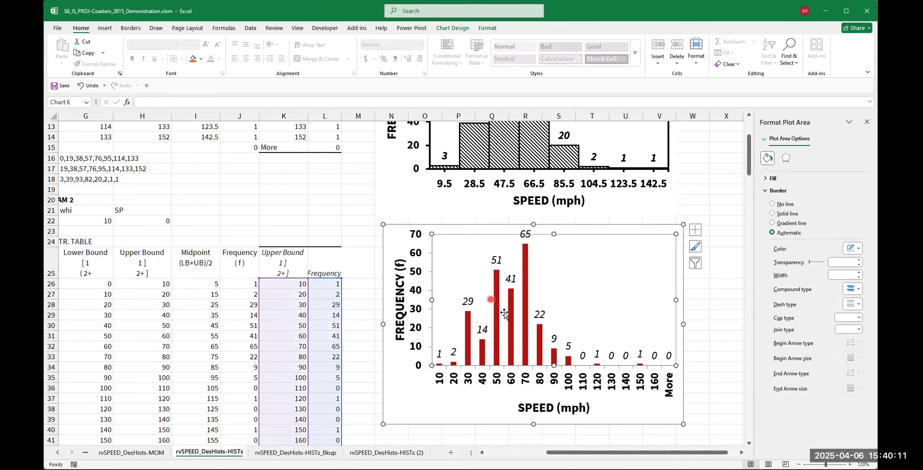
click(525, 261)
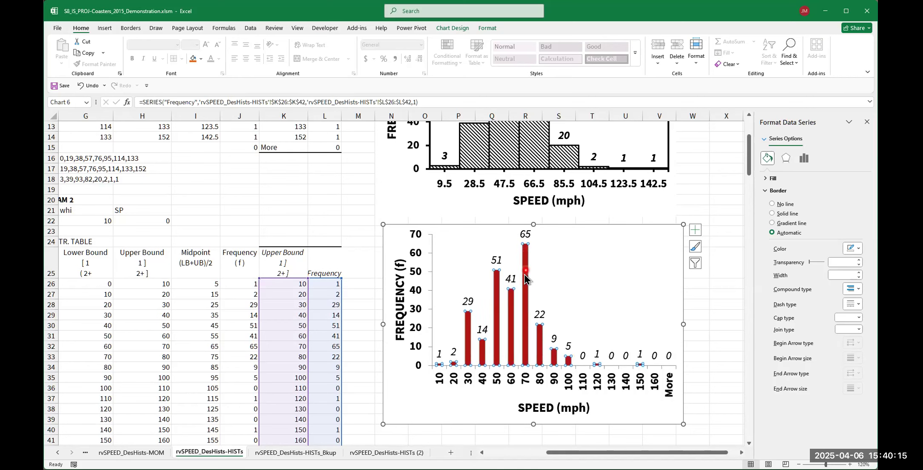
click(548, 258)
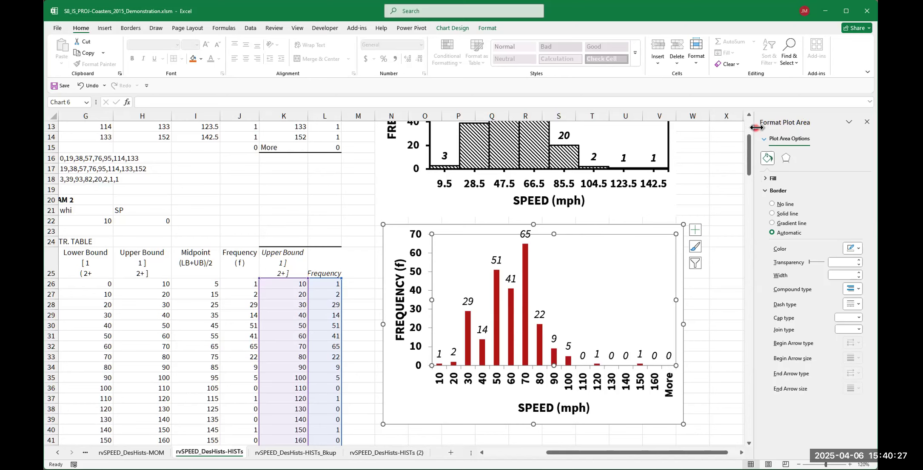
click(765, 191)
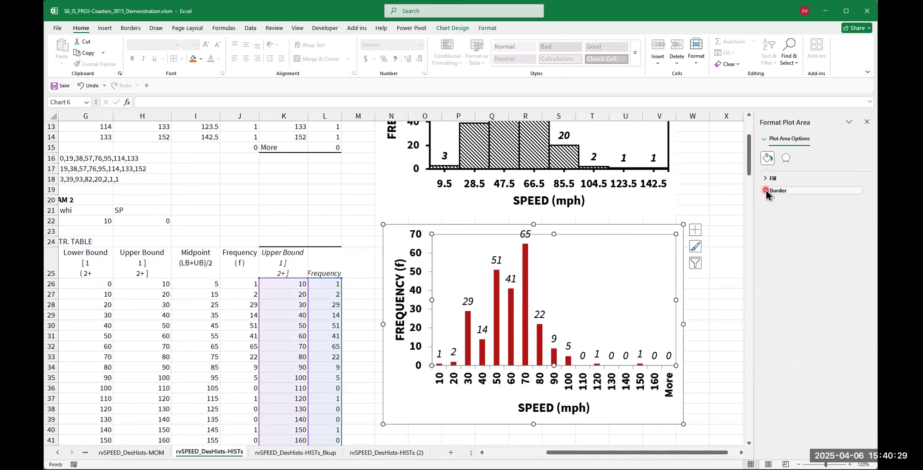
click(765, 192)
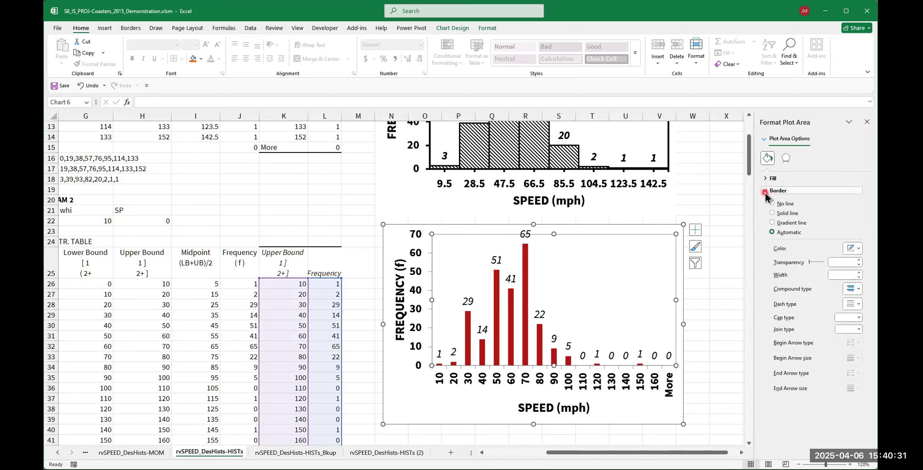
click(771, 213)
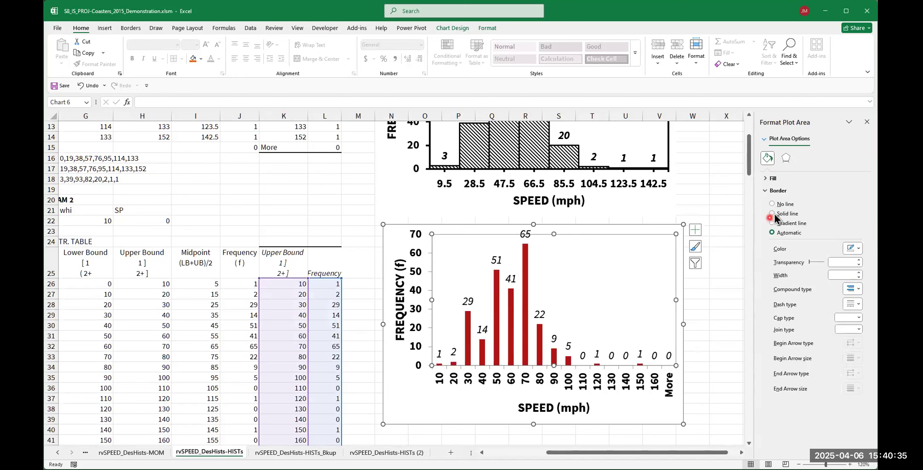
click(772, 214)
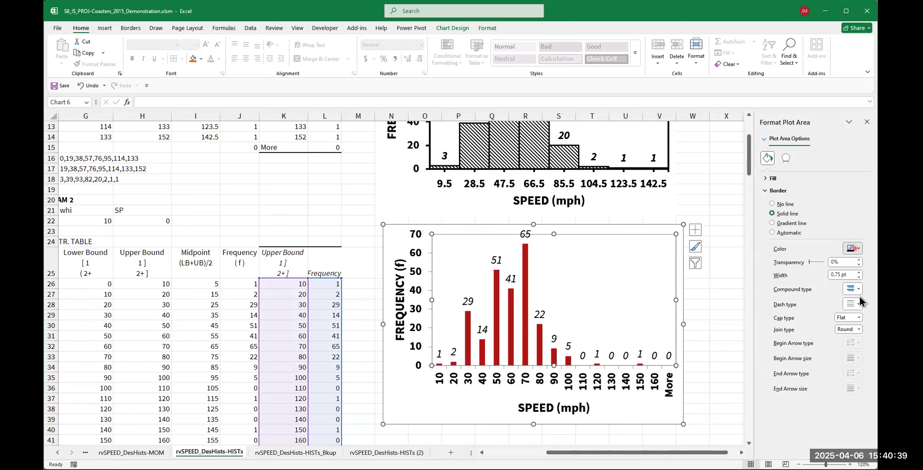
click(859, 272)
click(860, 273)
click(859, 273)
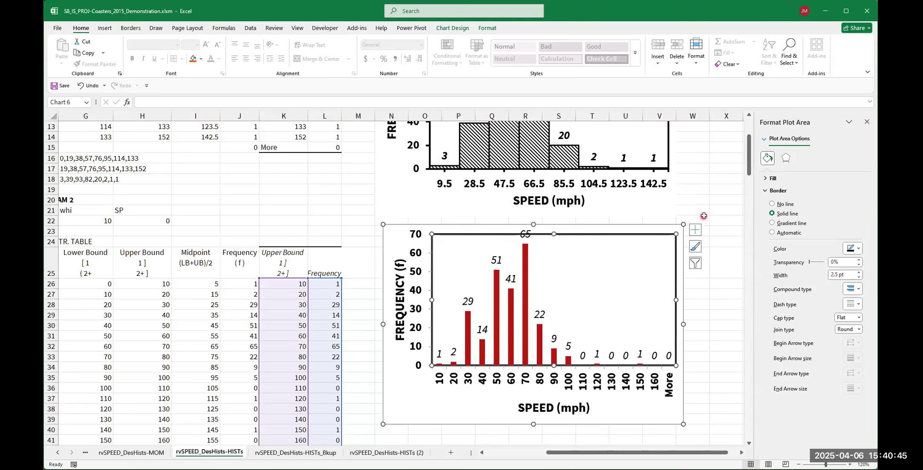
click(728, 270)
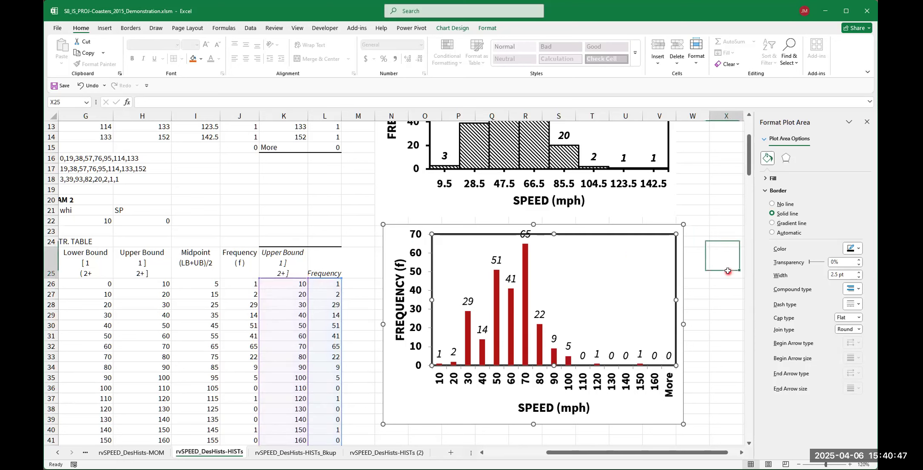
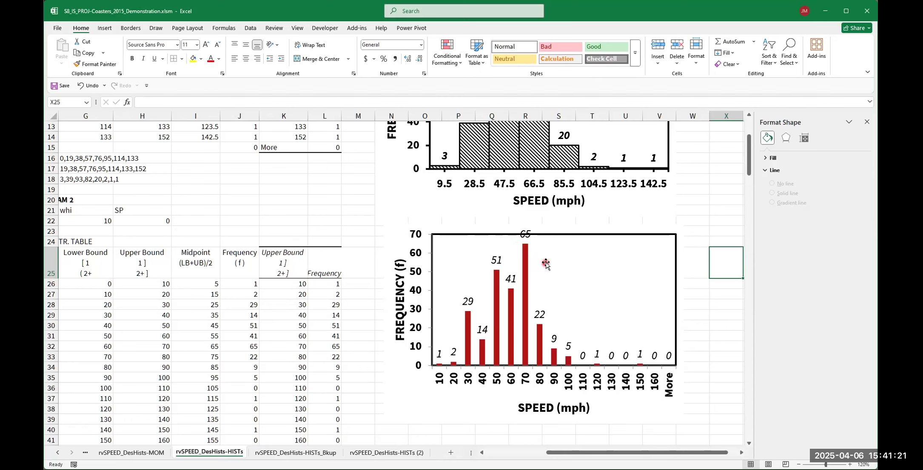
Step: Set the maximum bound of the Histogram 2 chart's vertical axis to 80
click(418, 234)
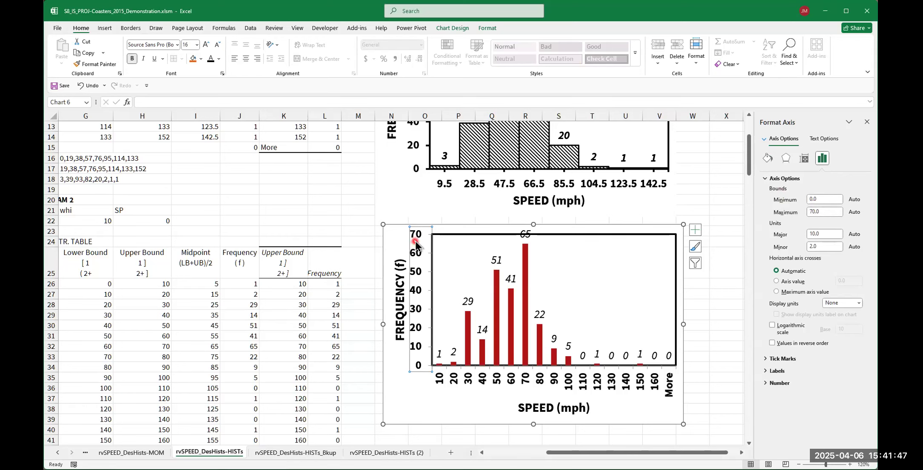
click(790, 214)
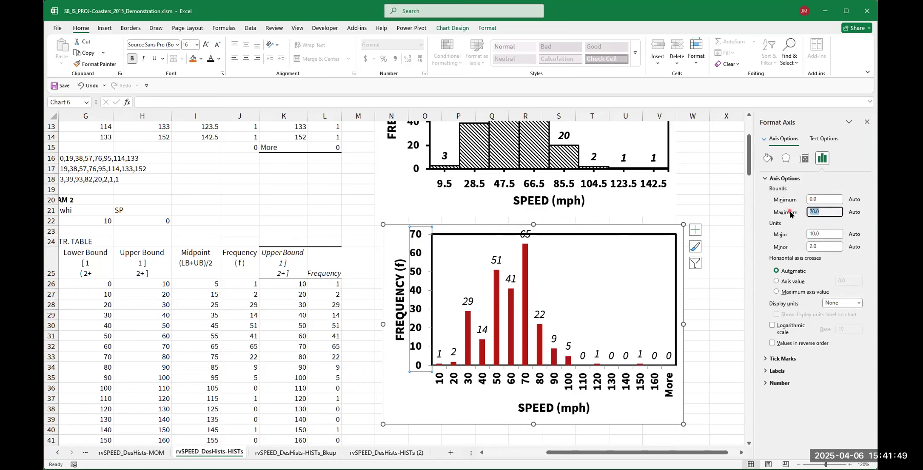
text(80)
click(803, 203)
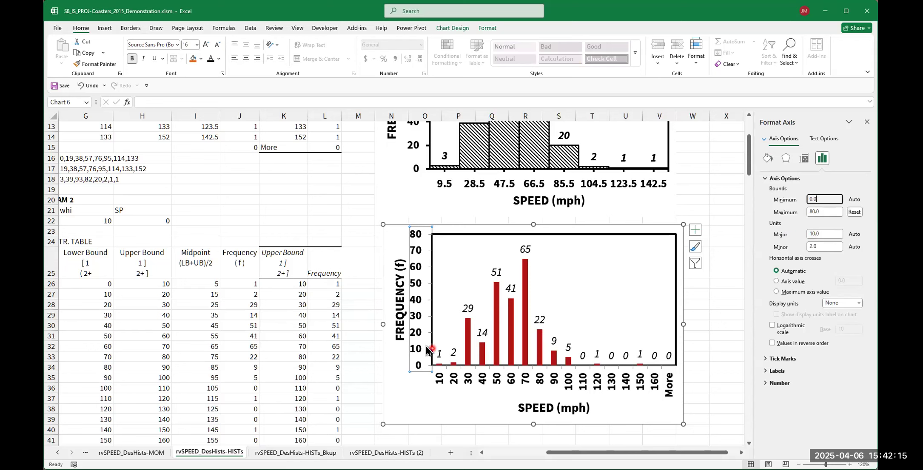
Step: Try a major unit of 20 and then 5 on the Histogram 2 chart's vertical axis
click(798, 230)
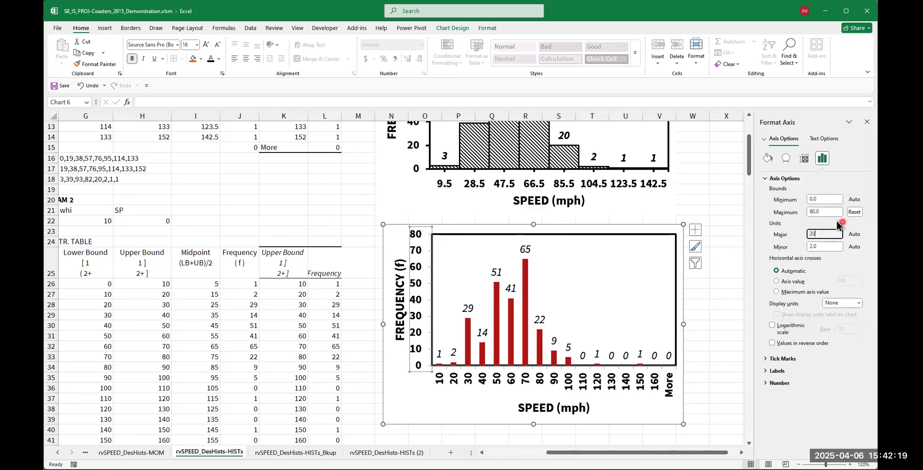
click(828, 248)
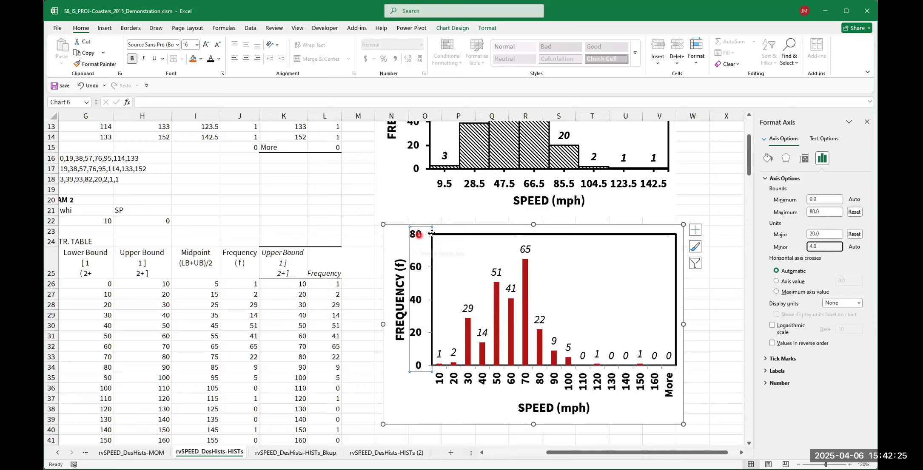
drag(824, 233, 839, 234)
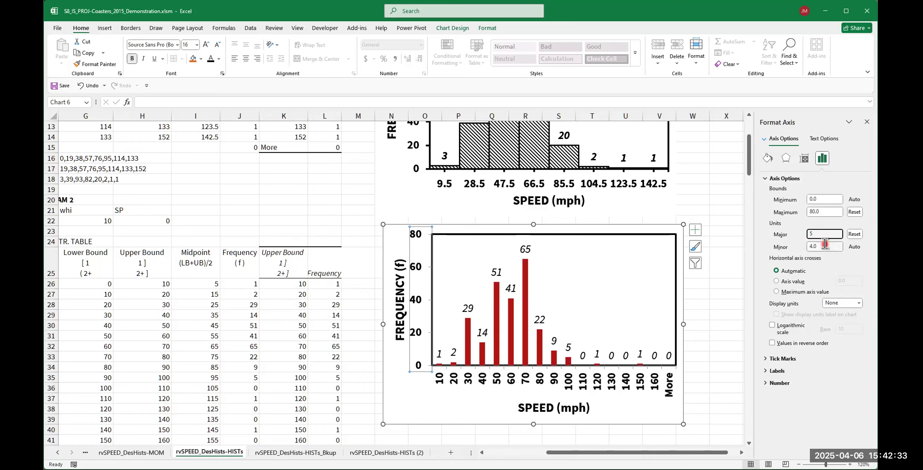
drag(825, 245, 813, 246)
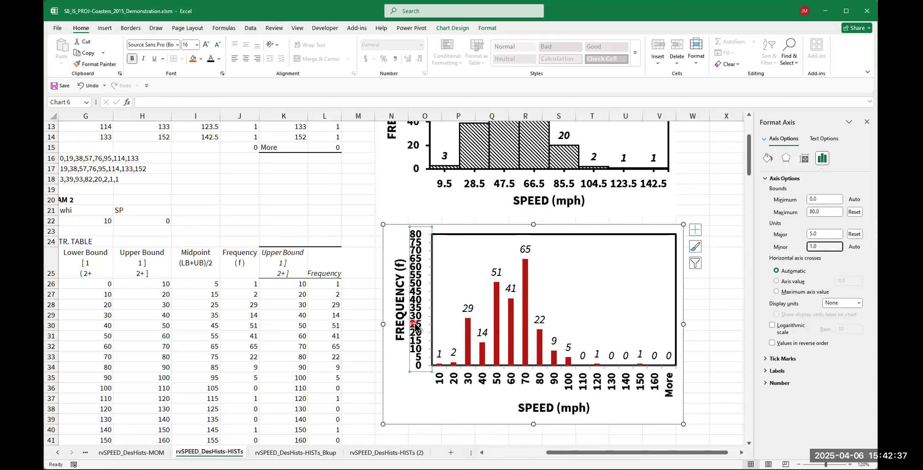
Step: Set the major unit of the Histogram 2 chart's vertical axis to 10 and its major tick marks to Outside
click(813, 238)
drag(821, 232, 793, 230)
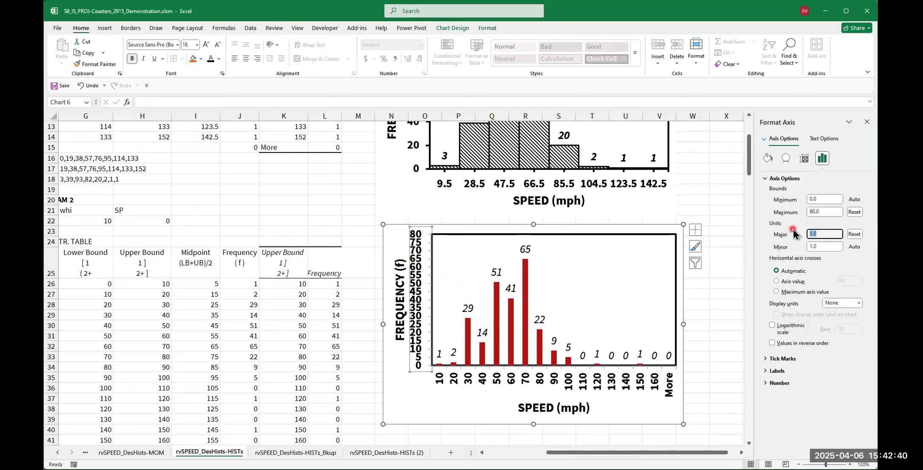
click(826, 246)
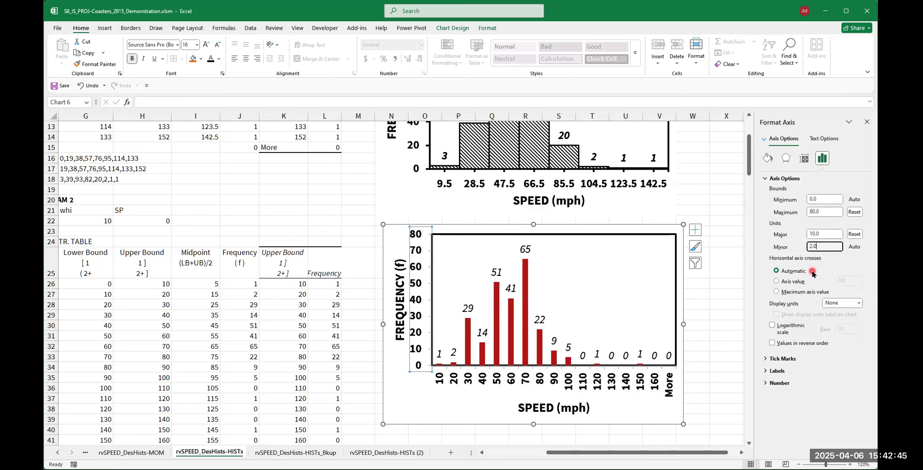
click(822, 245)
click(775, 360)
click(839, 370)
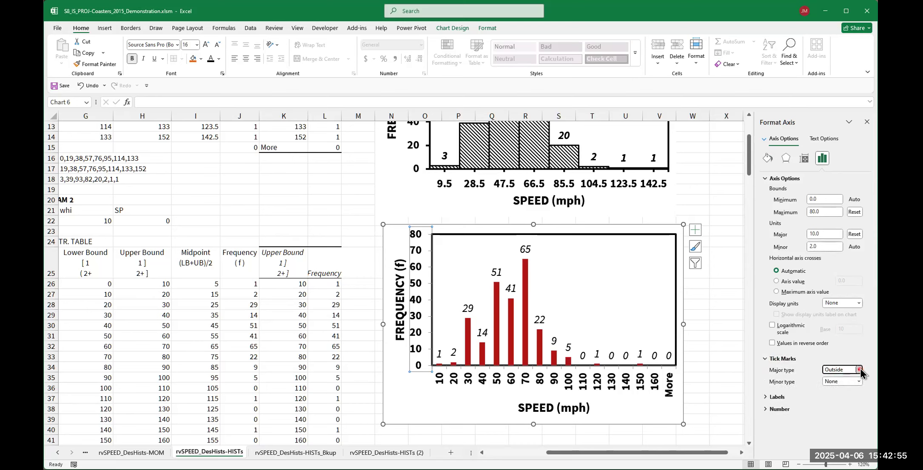
click(850, 371)
Step: Give the Histogram 2 chart's vertical axis a solid black line 2.5 pt wide
click(768, 159)
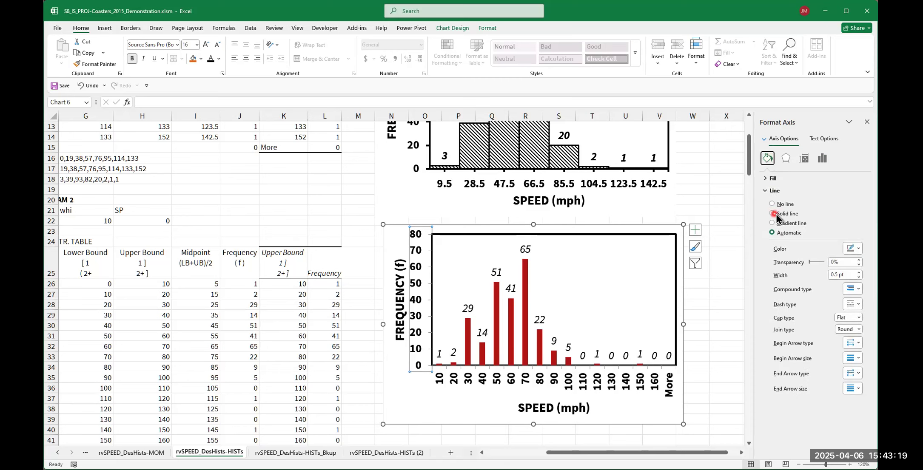
click(779, 214)
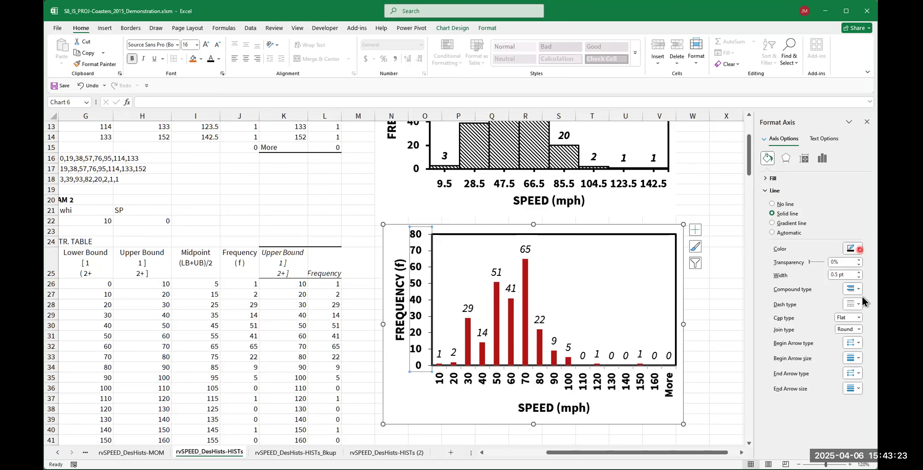
click(858, 273)
click(858, 273)
click(860, 273)
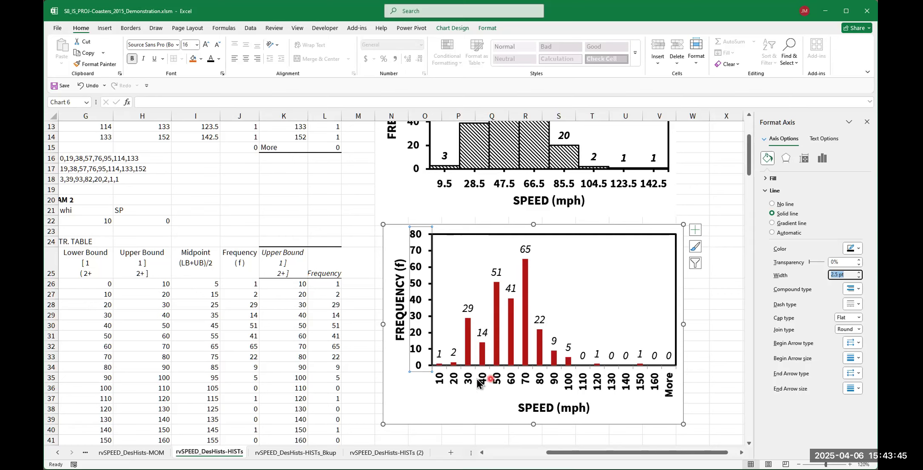
Step: Apply a solid line 2.5 pt wide to the Histogram 2 chart's horizontal axis
click(512, 377)
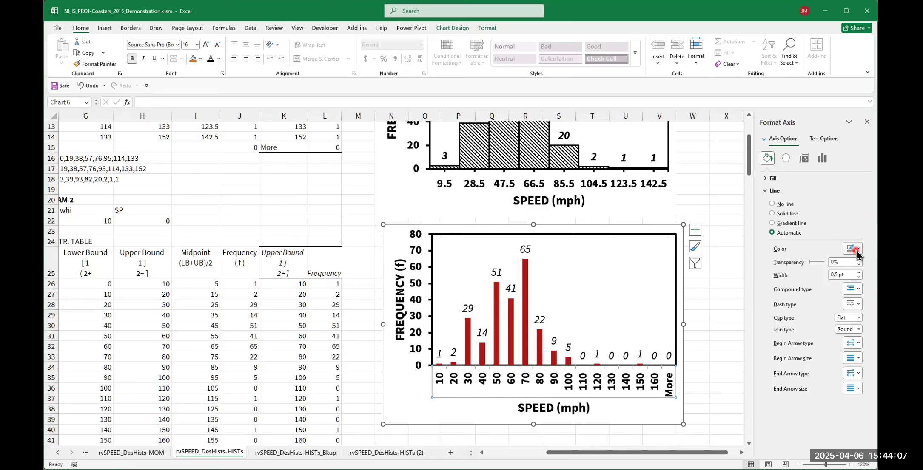
click(859, 275)
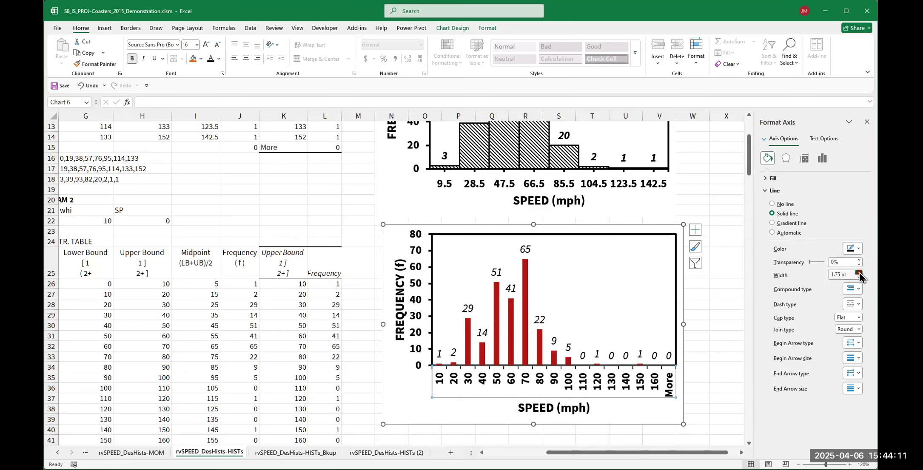
click(859, 273)
click(859, 273)
Step: Compare the Histogram 2 chart's horizontal axis labels with the upper bound in H26 and the class midpoints in I26:I28
click(490, 407)
click(445, 371)
click(448, 369)
click(439, 366)
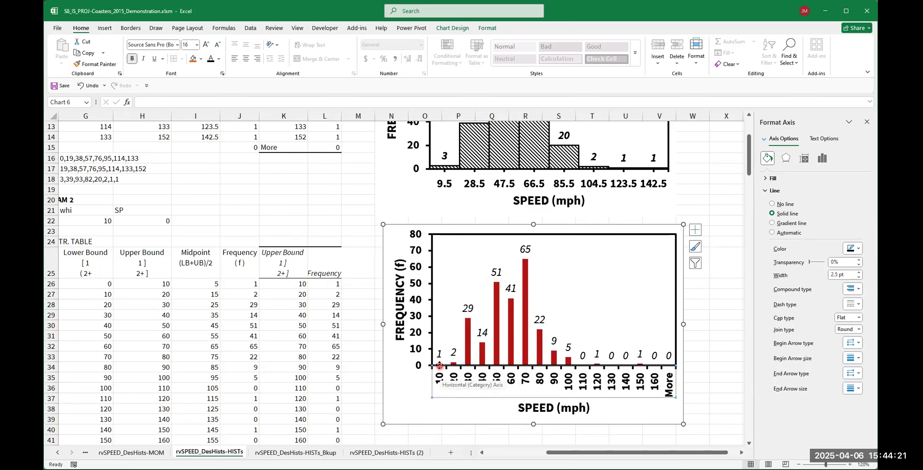
click(440, 375)
click(439, 359)
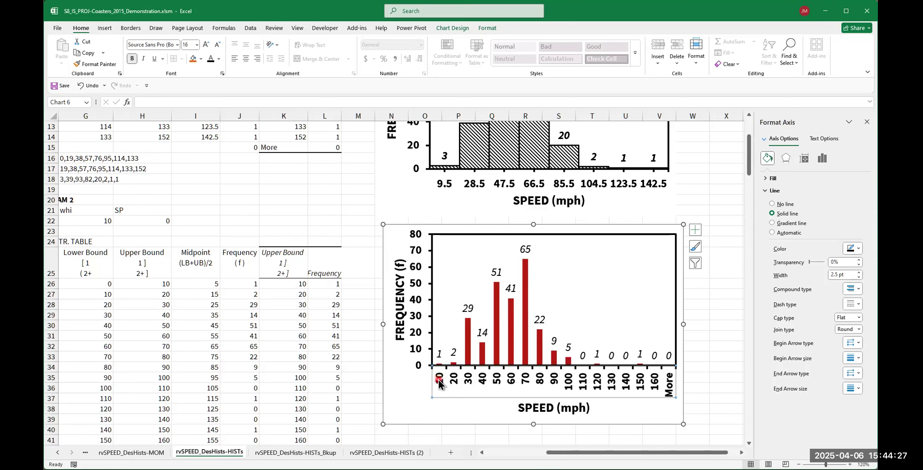
click(440, 376)
click(169, 282)
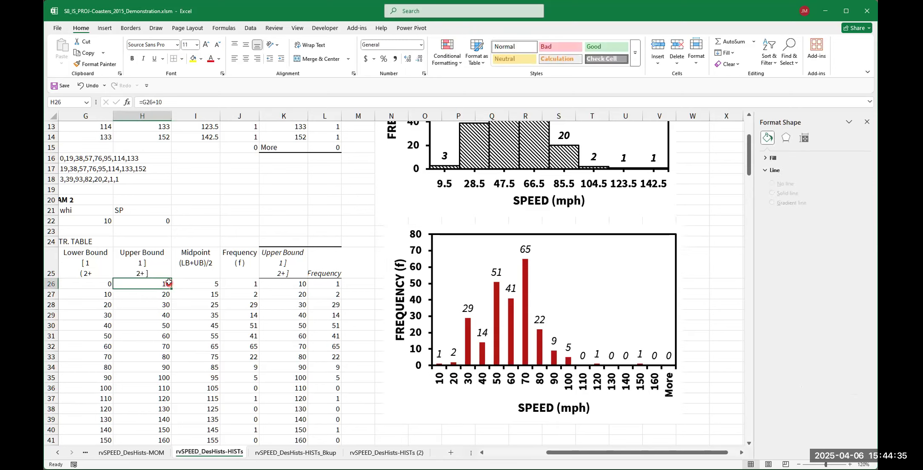
click(199, 280)
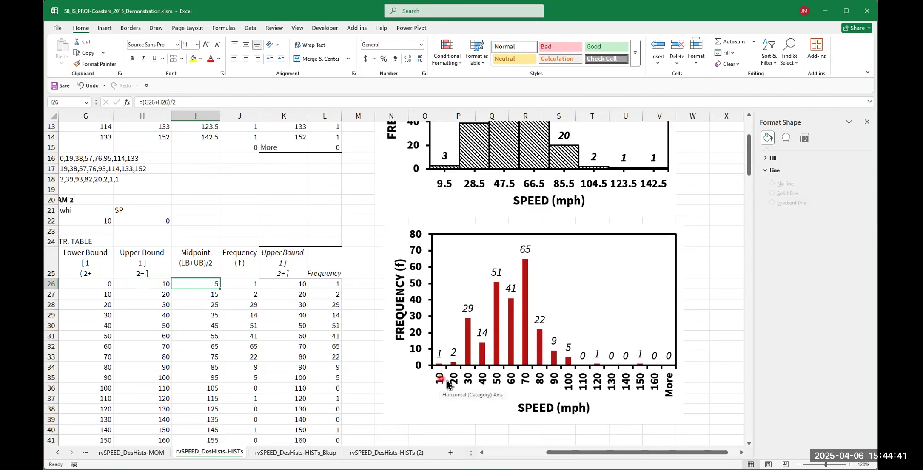
click(198, 294)
click(199, 305)
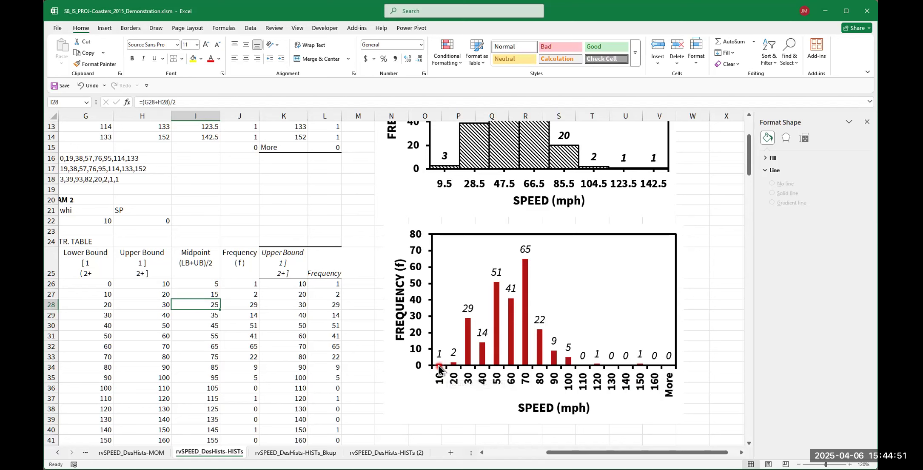
Step: Set the Histogram 2 chart's horizontal axis to no major tick marks and outside minor tick marks
click(452, 380)
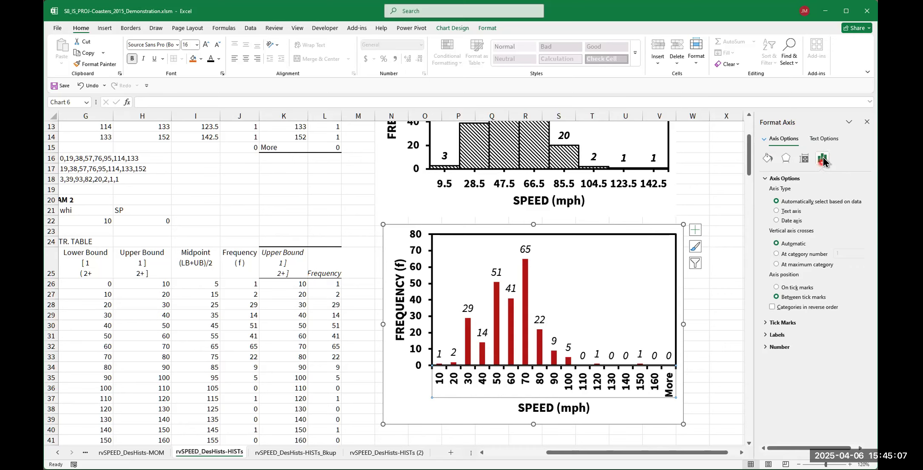
click(795, 322)
click(765, 323)
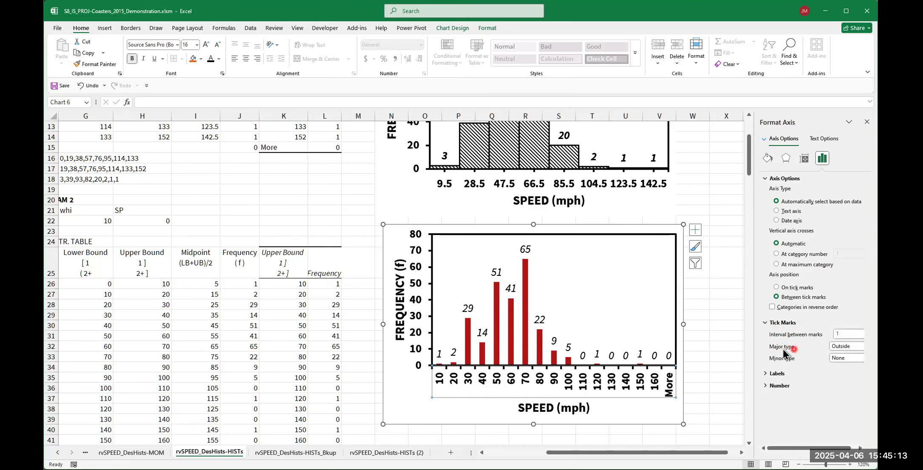
click(836, 348)
click(834, 357)
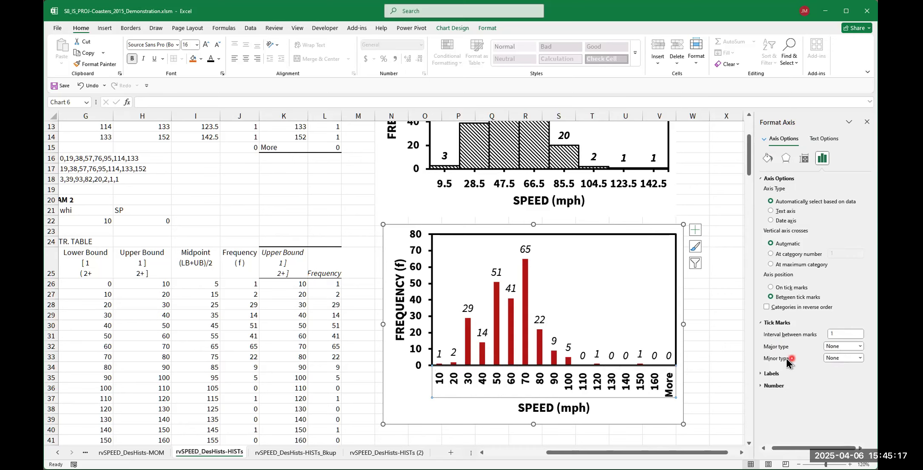
click(839, 359)
click(834, 383)
click(632, 409)
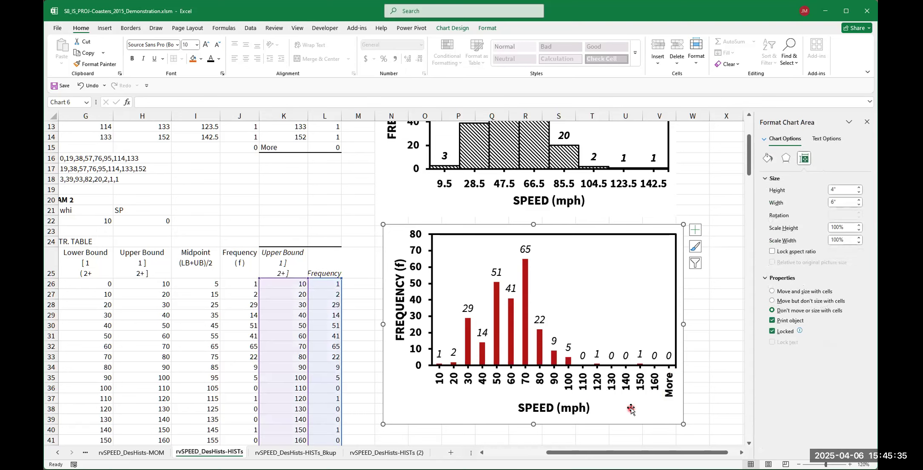
Step: Change the Histogram 2 chart's horizontal axis label range to the class midpoints in I26:I41
click(613, 385)
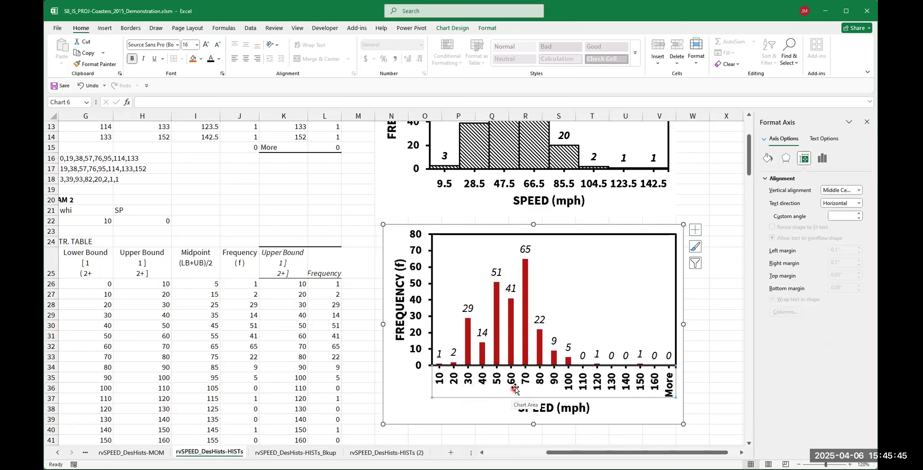
mouse_move(524, 292)
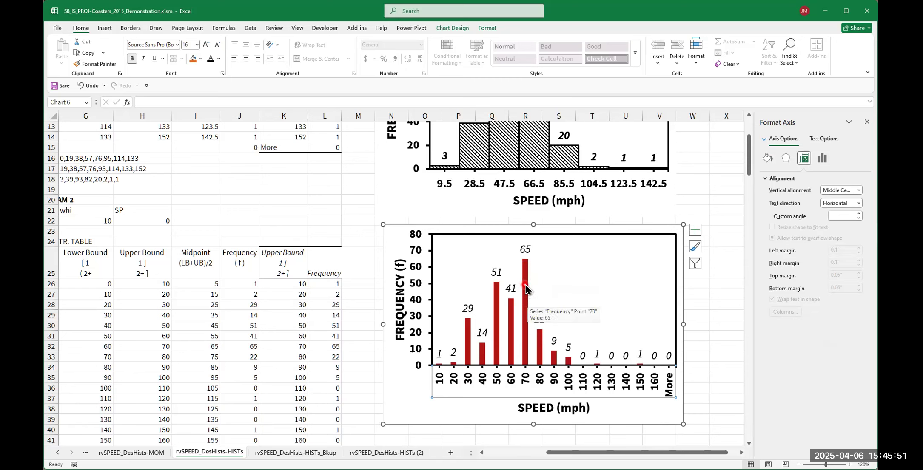
click(526, 286)
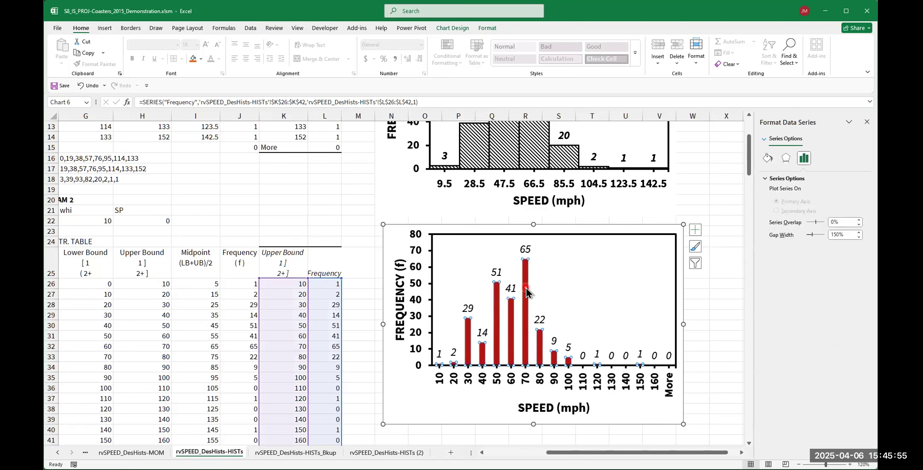
right_click(526, 292)
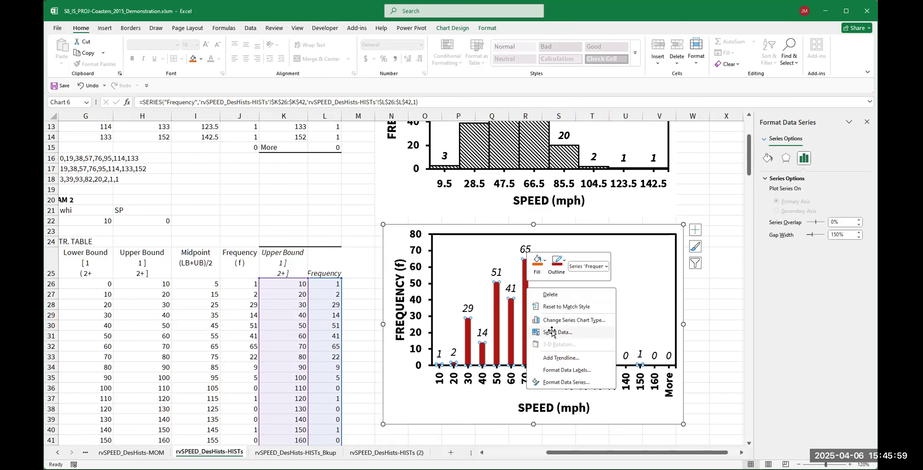
click(552, 333)
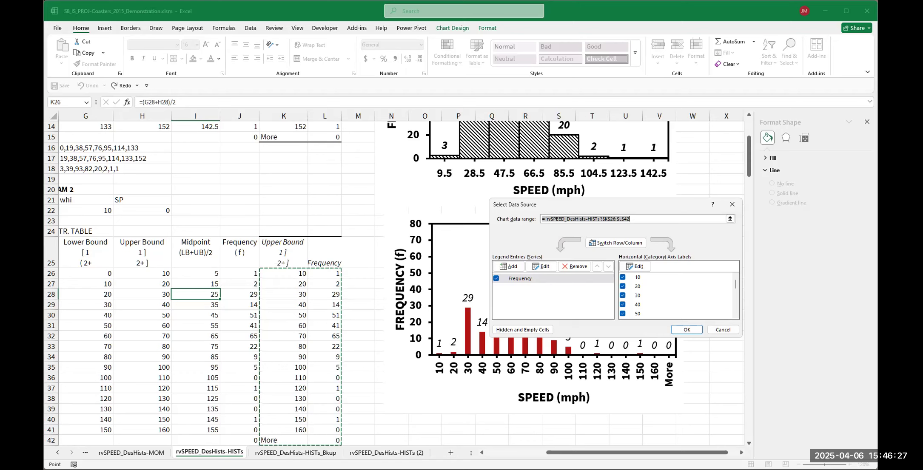
click(669, 204)
click(638, 267)
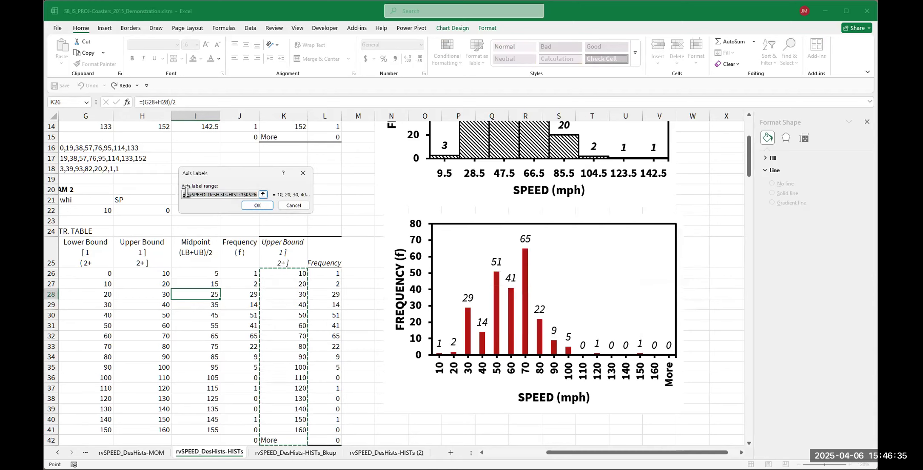
click(203, 273)
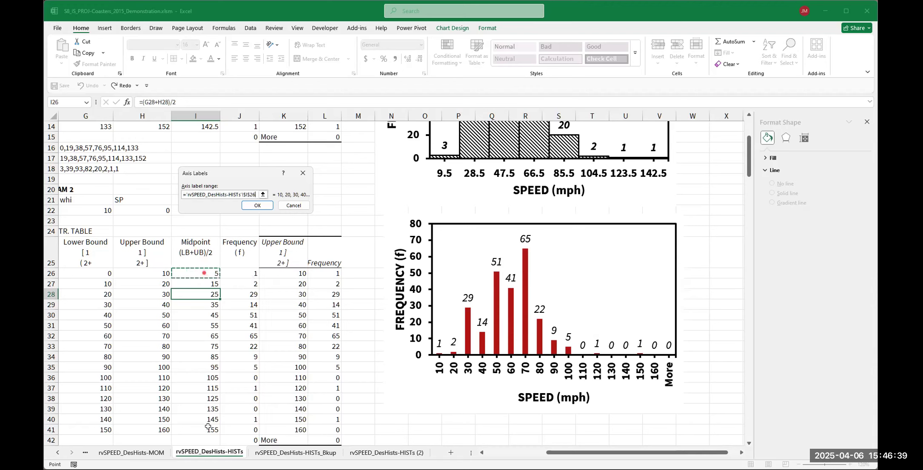
drag(206, 428, 207, 427)
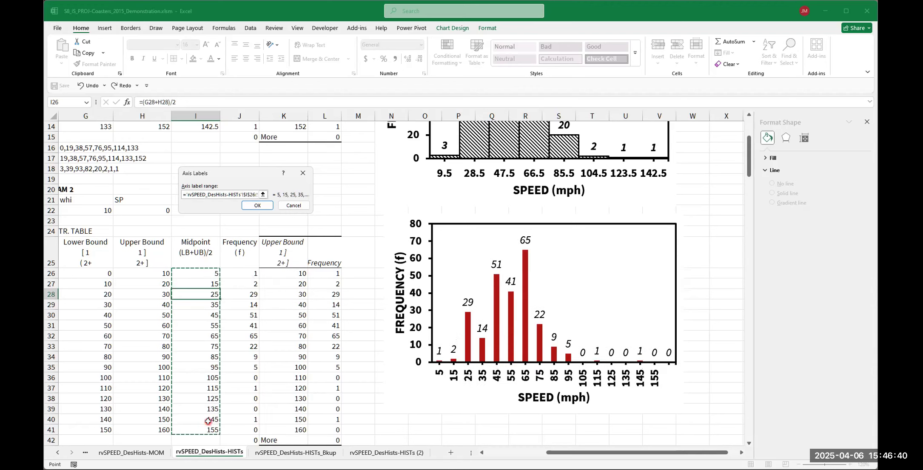
click(258, 206)
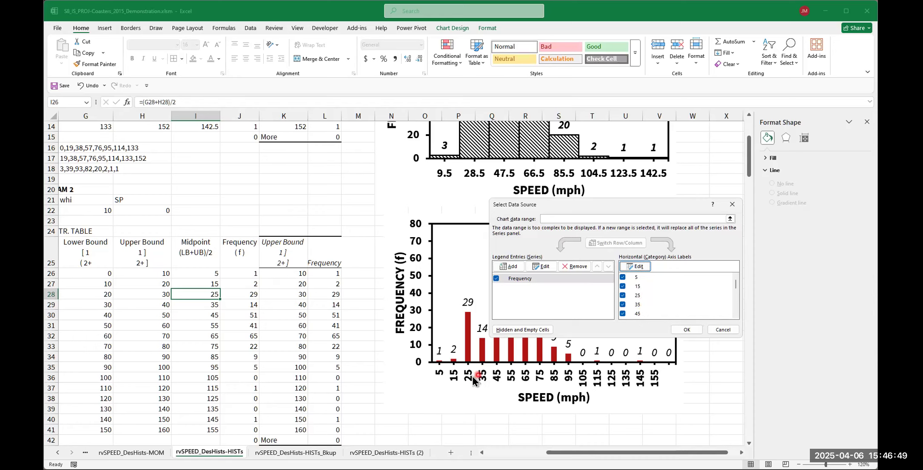
click(685, 331)
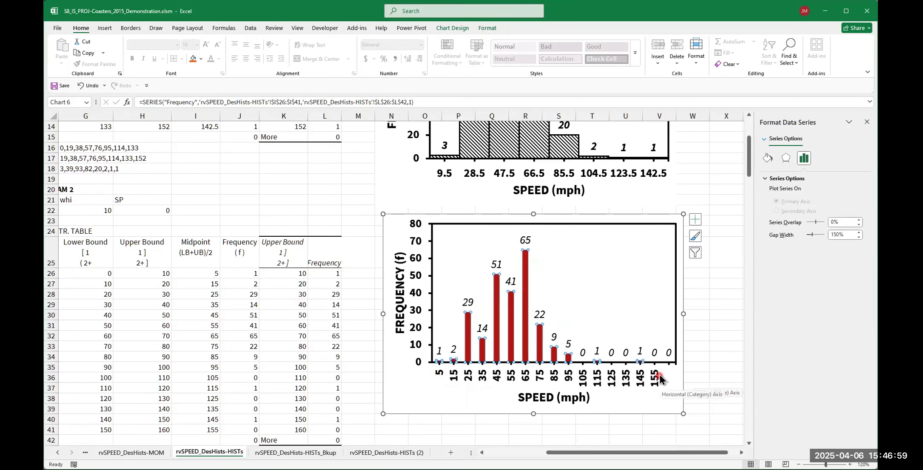
Step: Compare the last class midpoint in I41 with the final categories and data labels on the Histogram 2 chart
click(217, 428)
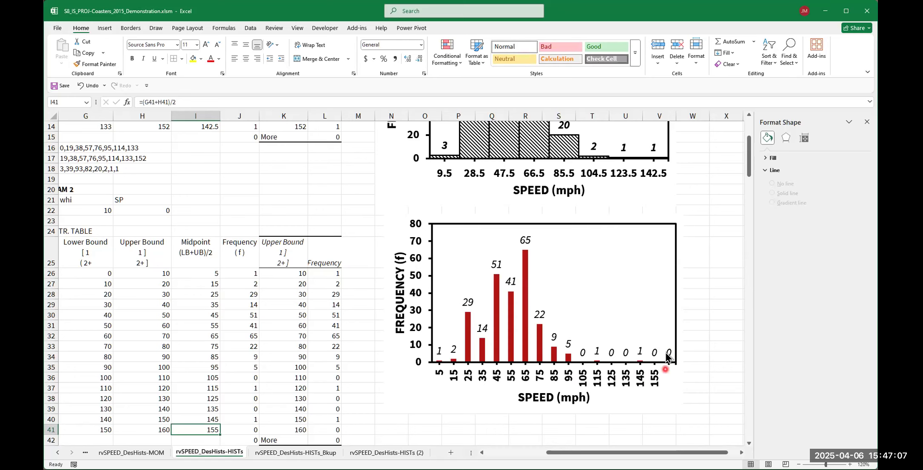
click(625, 279)
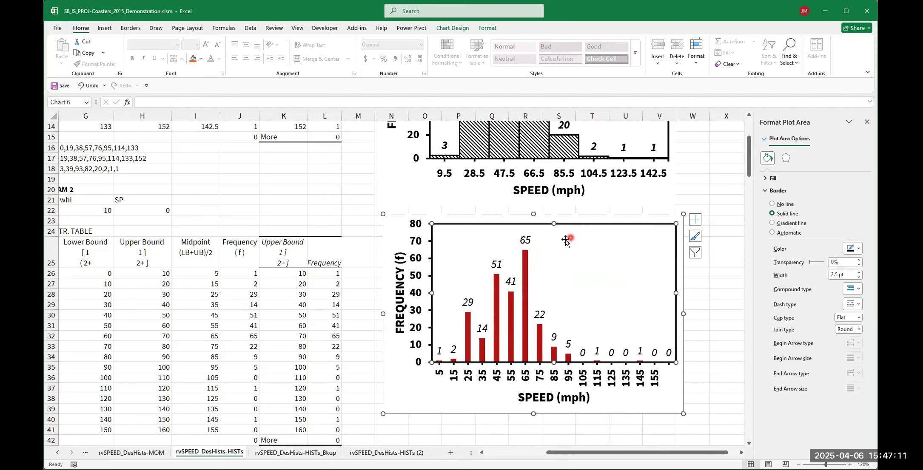
scroll(537, 344, down, 2)
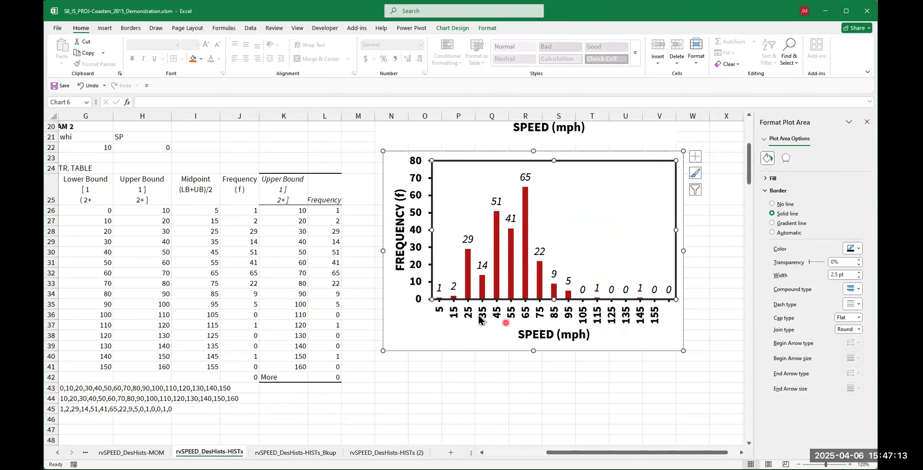
click(426, 328)
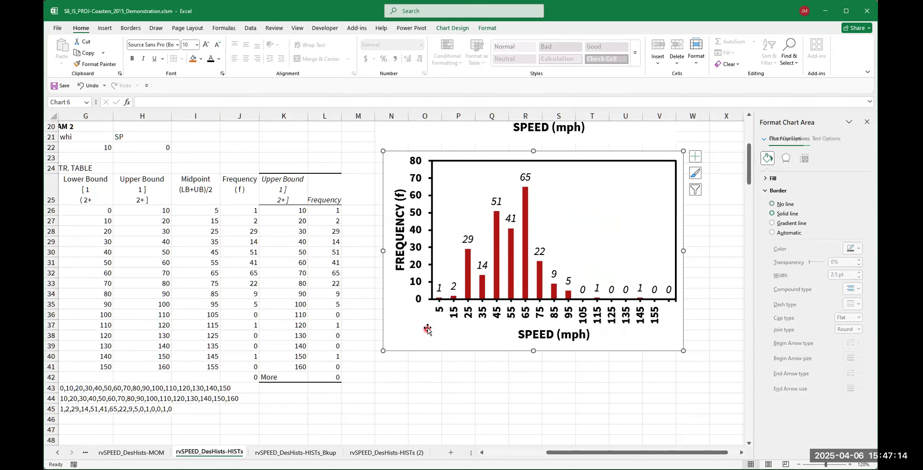
click(469, 315)
click(484, 284)
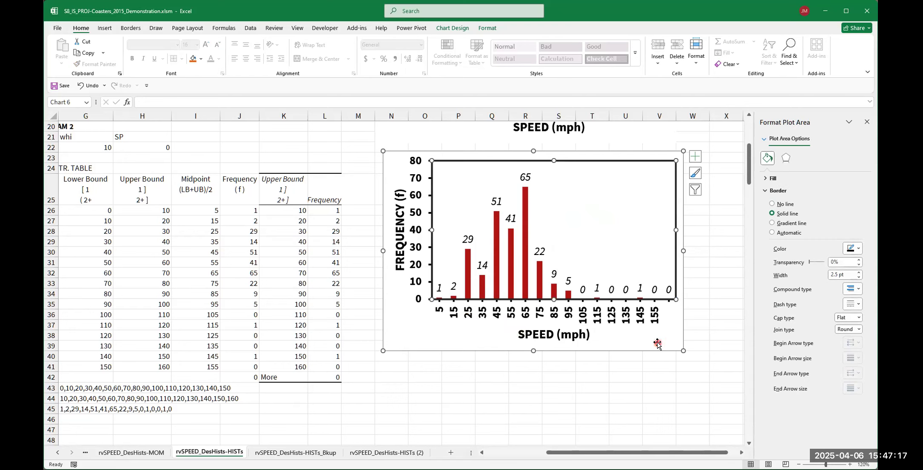
click(654, 291)
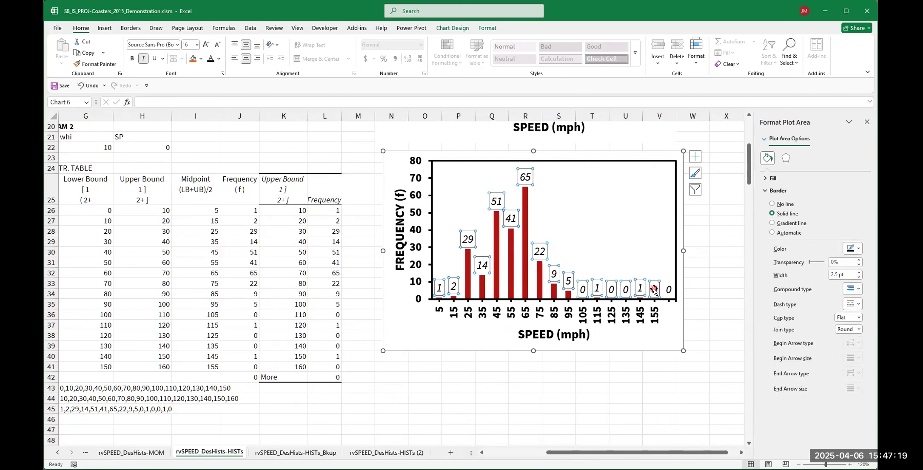
Step: Shorten the Histogram 2 chart's Frequency series range to L26:L41, leaving out the More row
click(524, 277)
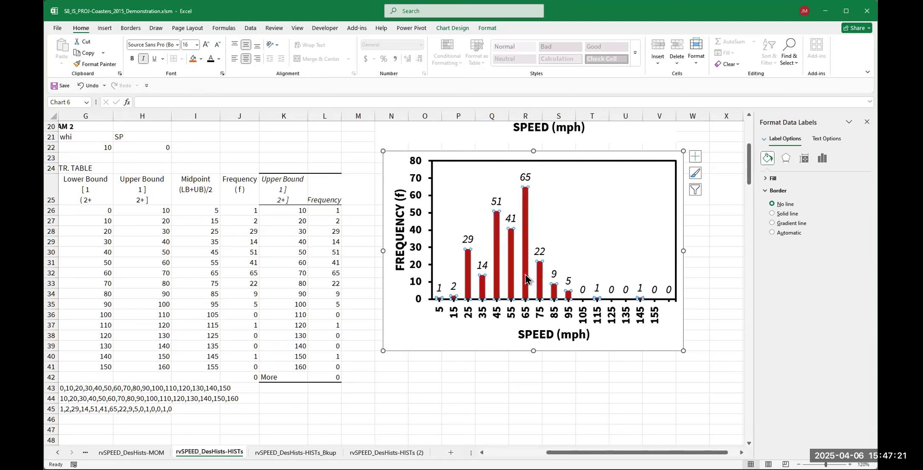
mouse_move(527, 205)
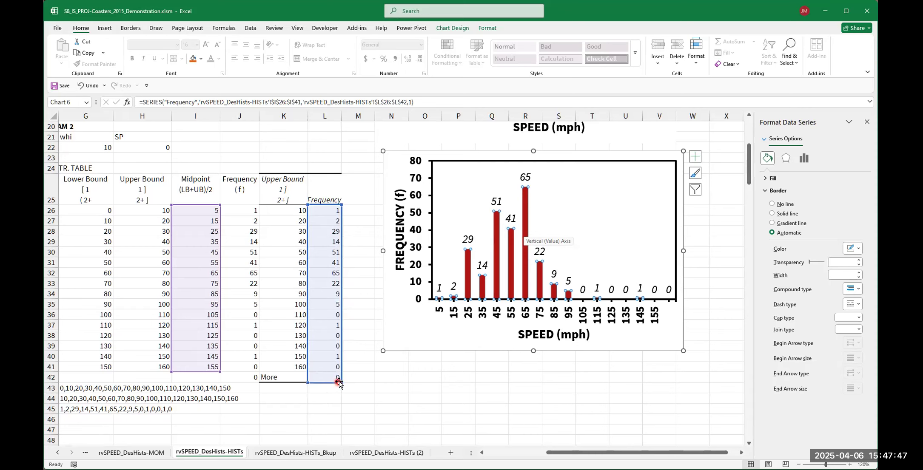
mouse_move(341, 383)
mouse_down()
mouse_move(342, 372)
mouse_move(343, 385)
mouse_up()
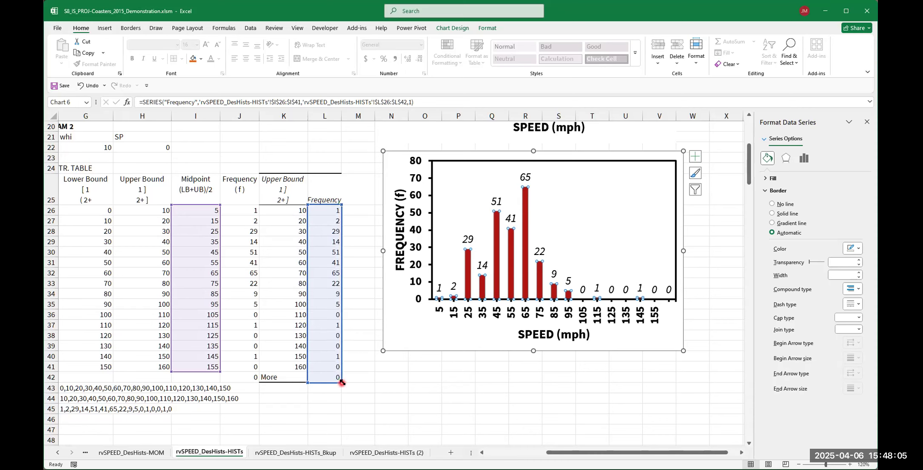
drag(341, 379, 344, 373)
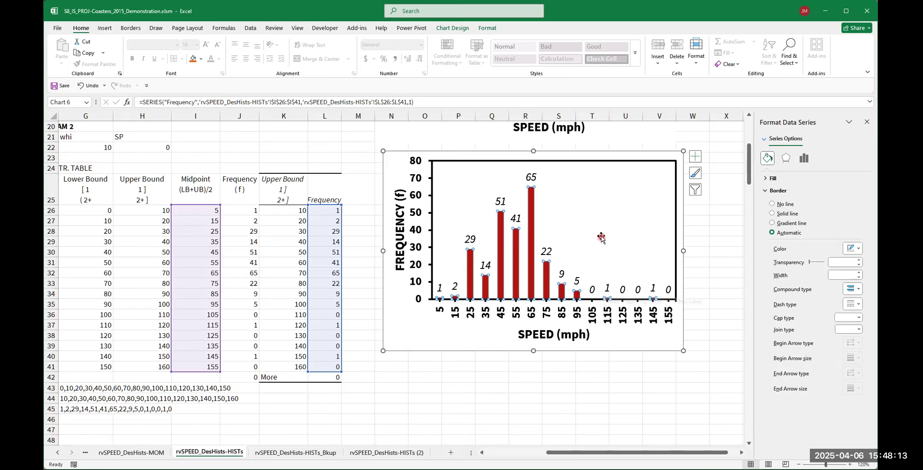
click(702, 228)
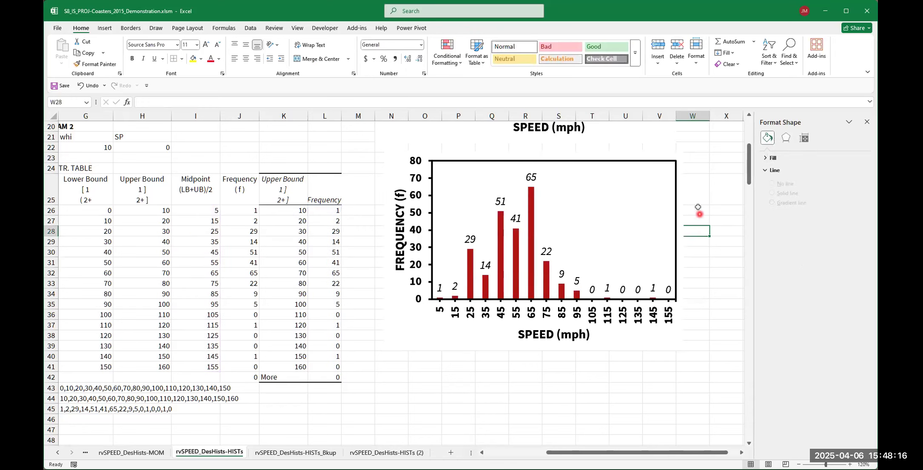
Step: Compare the spacing between bars in the Histogram 2 chart with the Histogram 1 chart and its data series options
click(654, 159)
scroll(658, 213, up, 5)
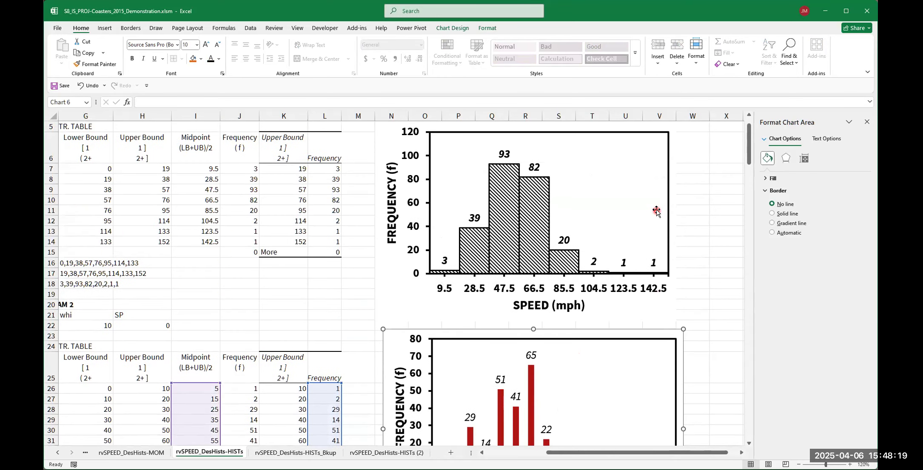
scroll(653, 206, down, 2)
scroll(647, 202, up, 2)
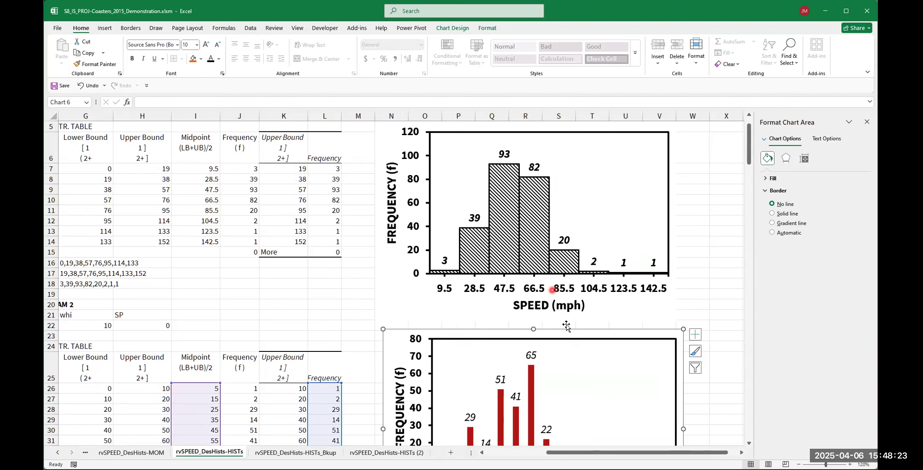
mouse_move(536, 248)
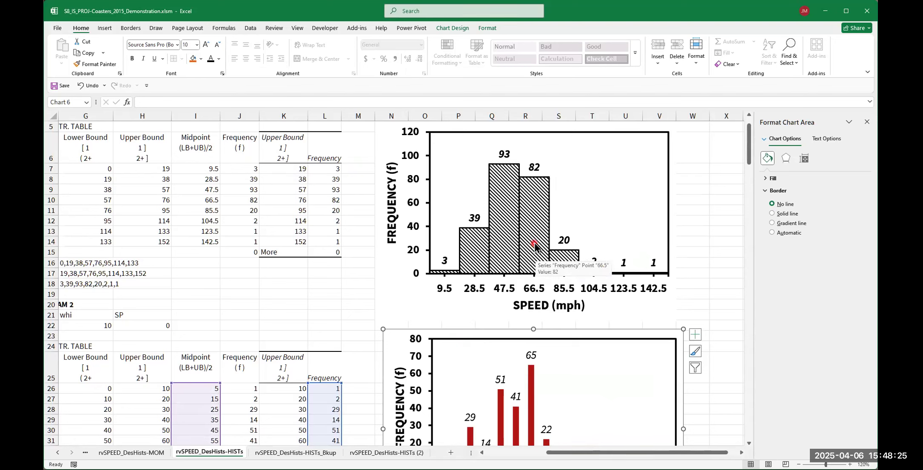
click(694, 275)
scroll(682, 273, down, 1)
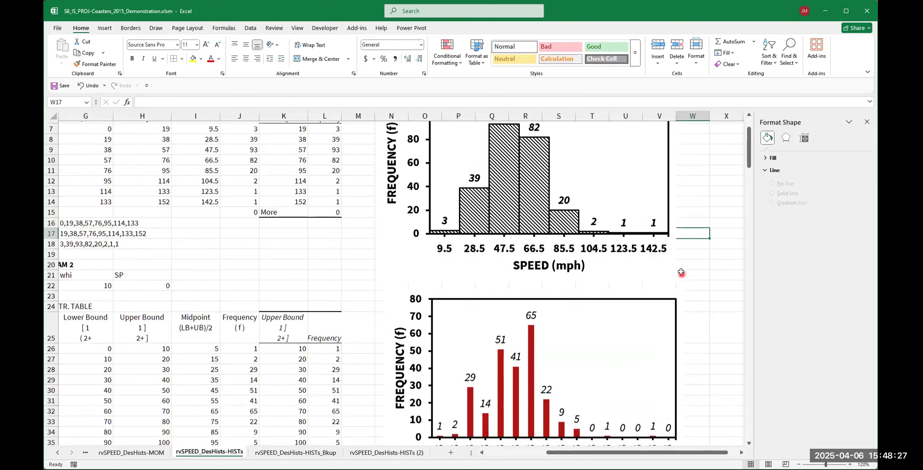
scroll(680, 273, down, 1)
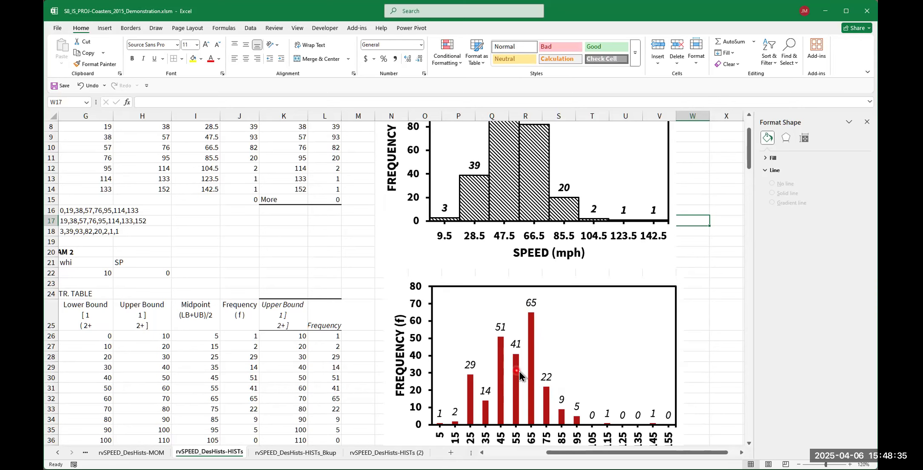
scroll(538, 277, up, 1)
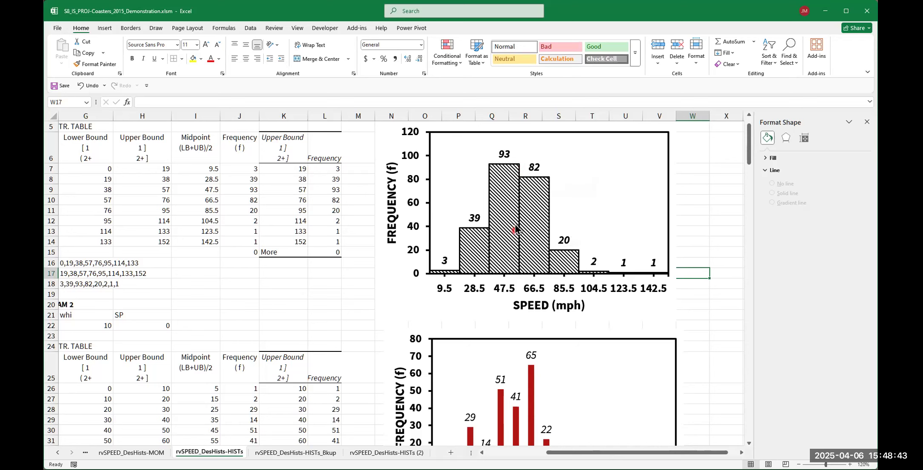
click(520, 268)
click(526, 216)
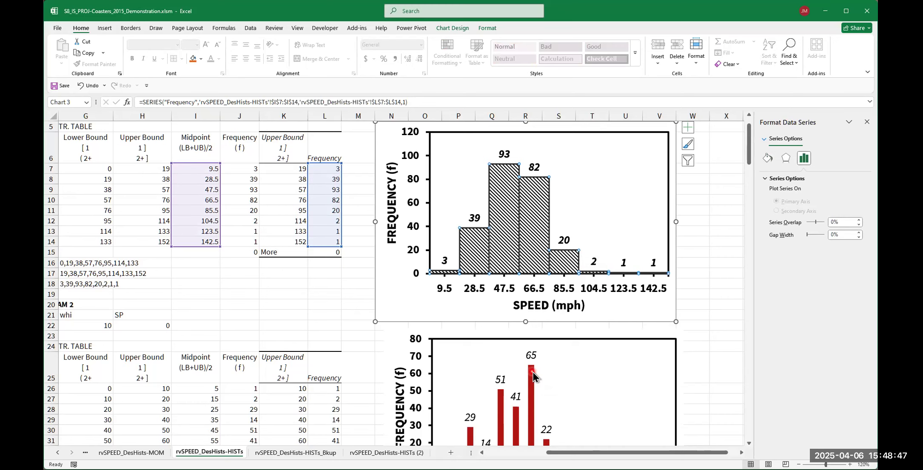
Step: Set the gap width of the Histogram 2 chart's Frequency series to 0%
scroll(534, 376, down, 2)
click(543, 294)
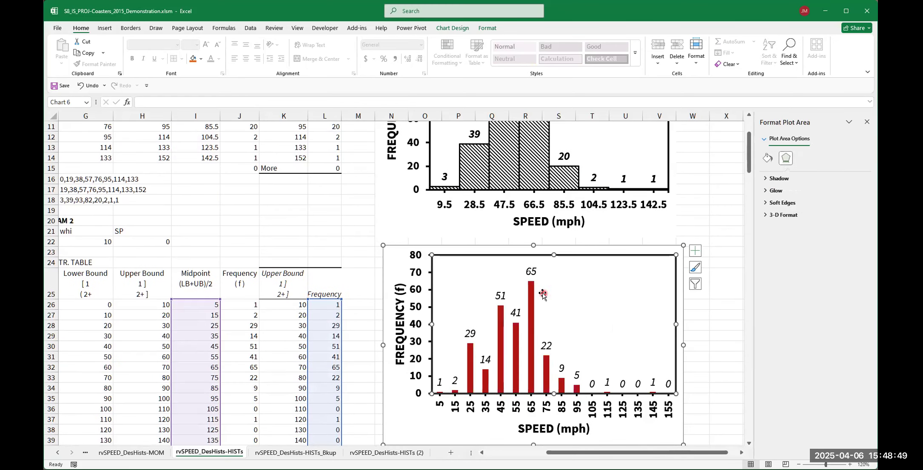
click(532, 299)
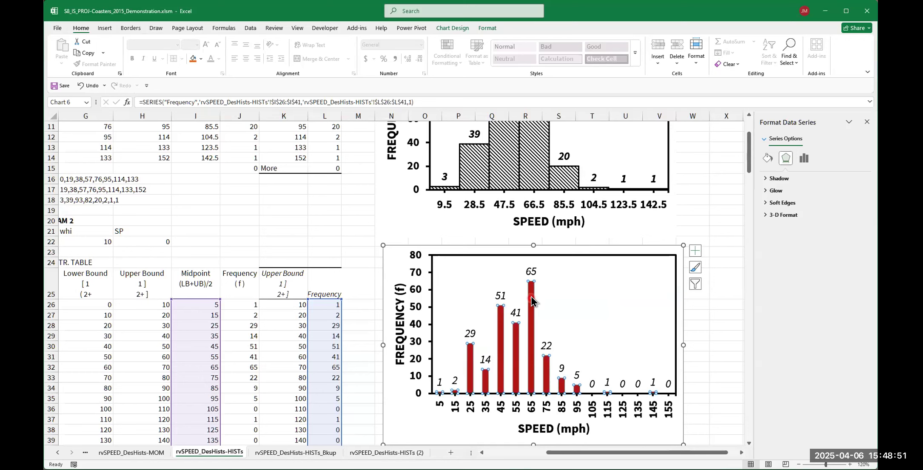
mouse_move(532, 316)
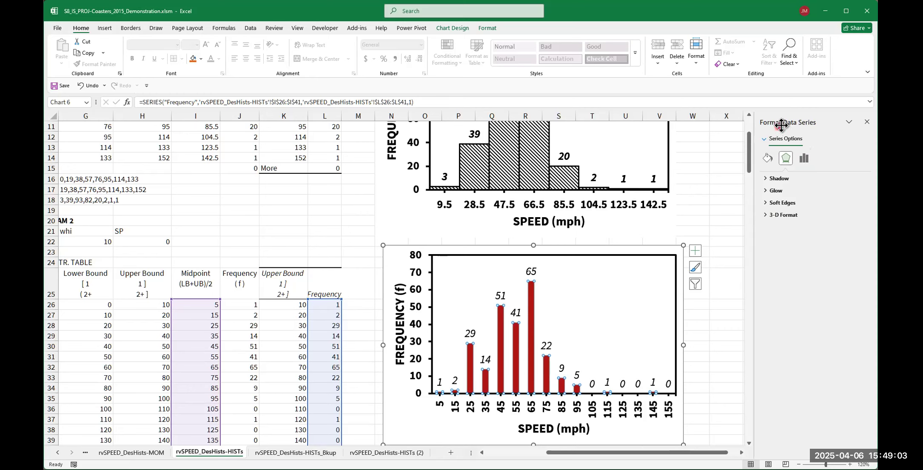
click(805, 159)
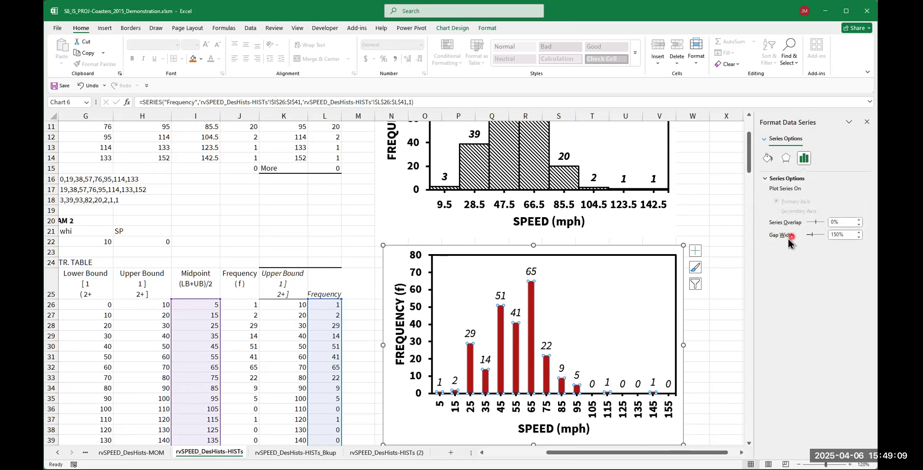
click(850, 235)
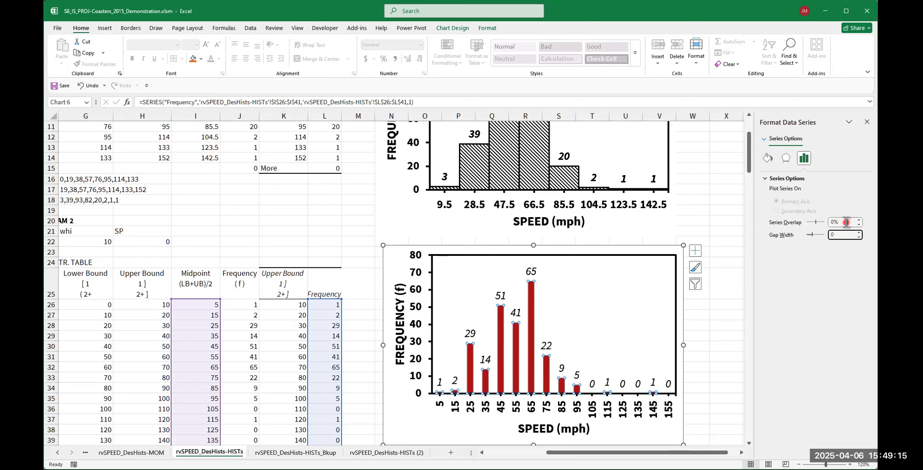
click(844, 222)
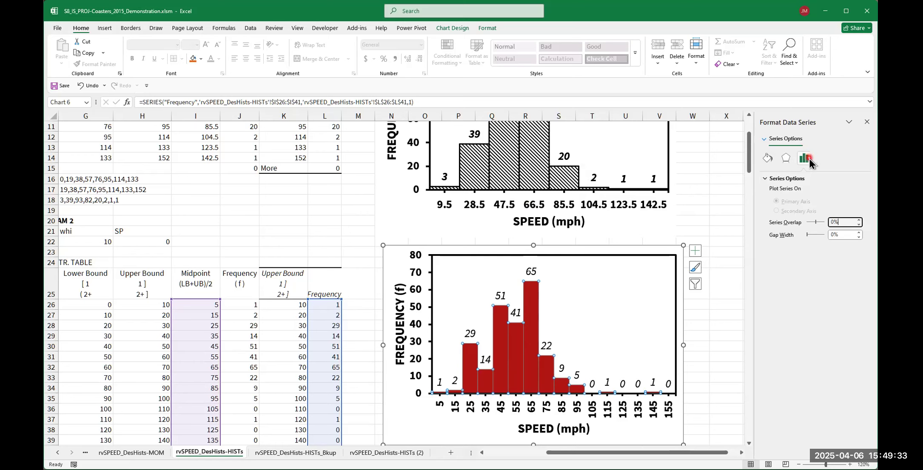
Step: Give the Histogram 2 chart's bars a solid black border with a width of 2 pt
click(768, 159)
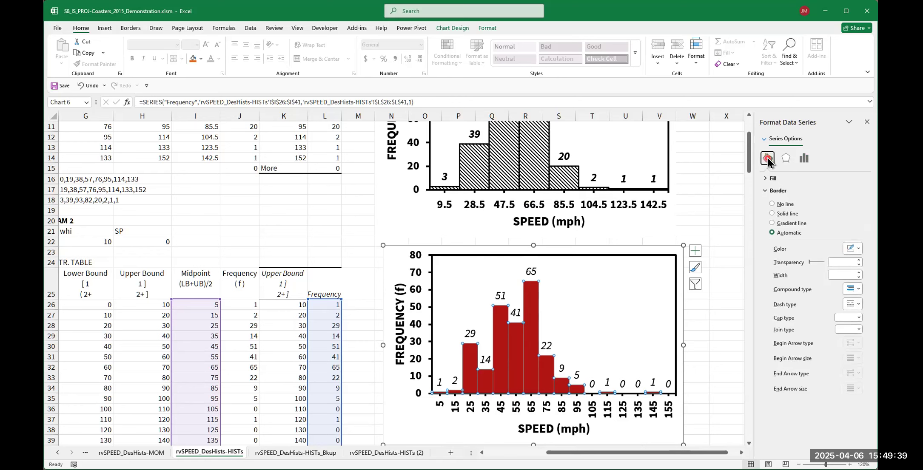
click(773, 194)
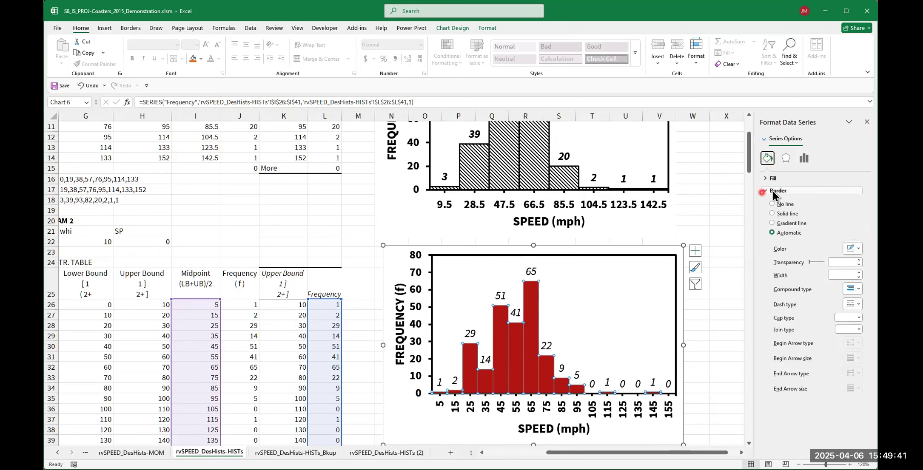
click(765, 191)
click(765, 191)
click(773, 215)
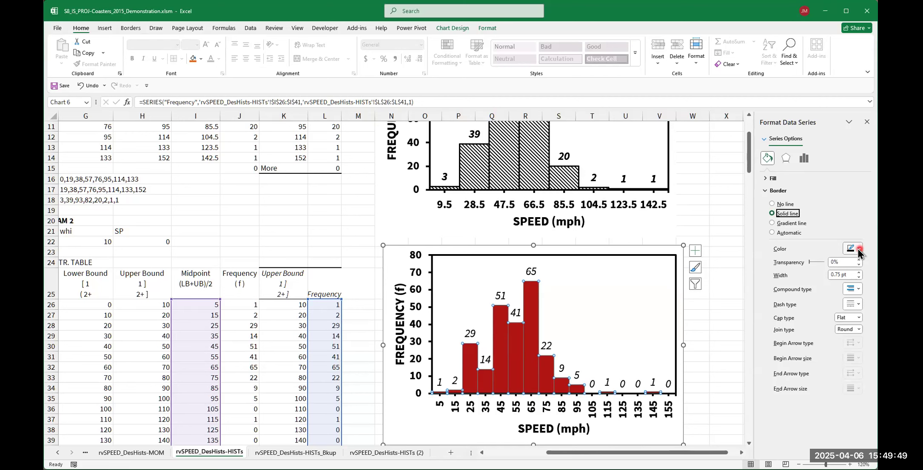
click(789, 278)
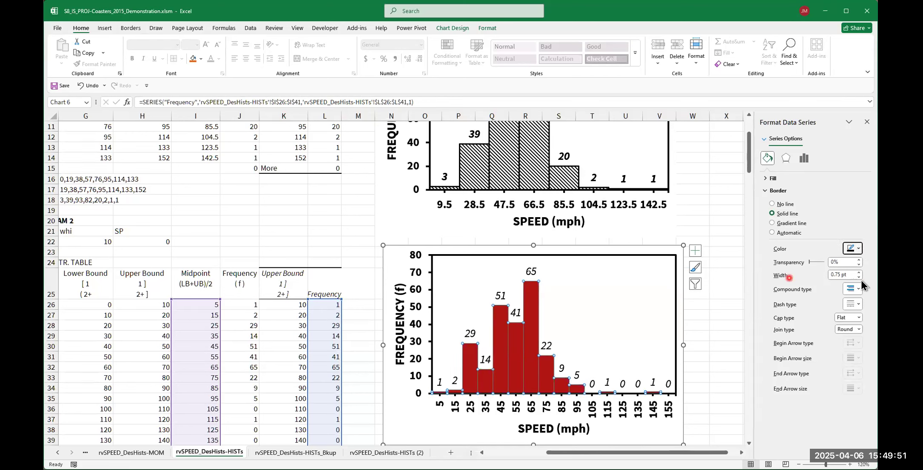
click(858, 274)
click(859, 273)
click(859, 273)
click(859, 274)
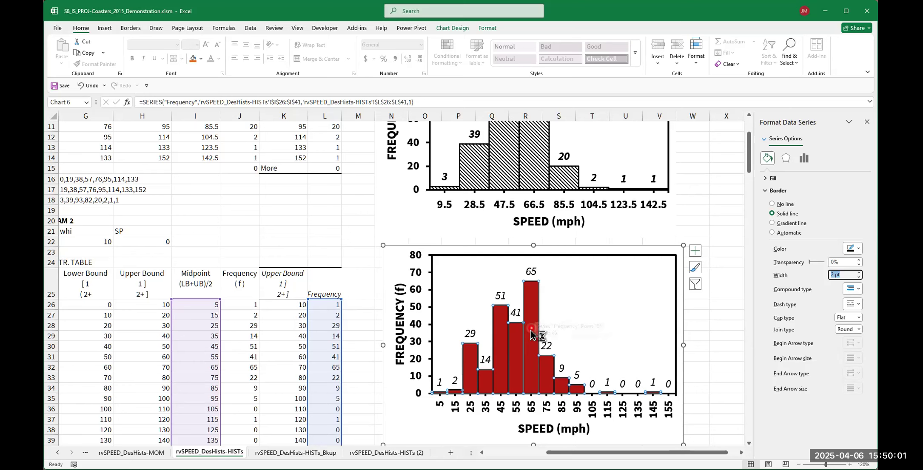
Step: Fill the Histogram 2 chart's bars with the wide downward diagonal pattern
click(766, 179)
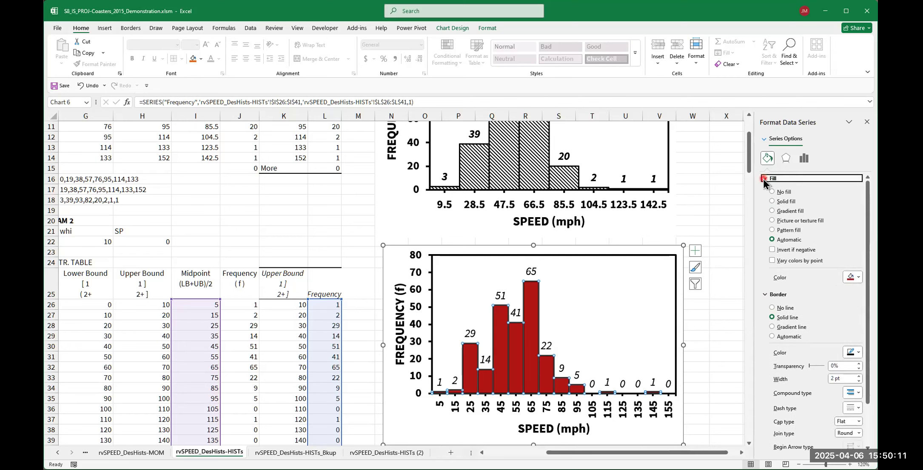
click(772, 230)
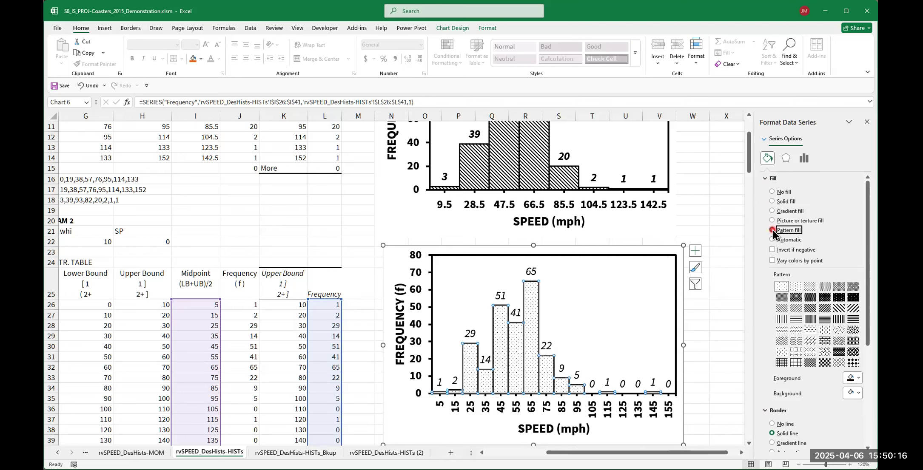
click(837, 309)
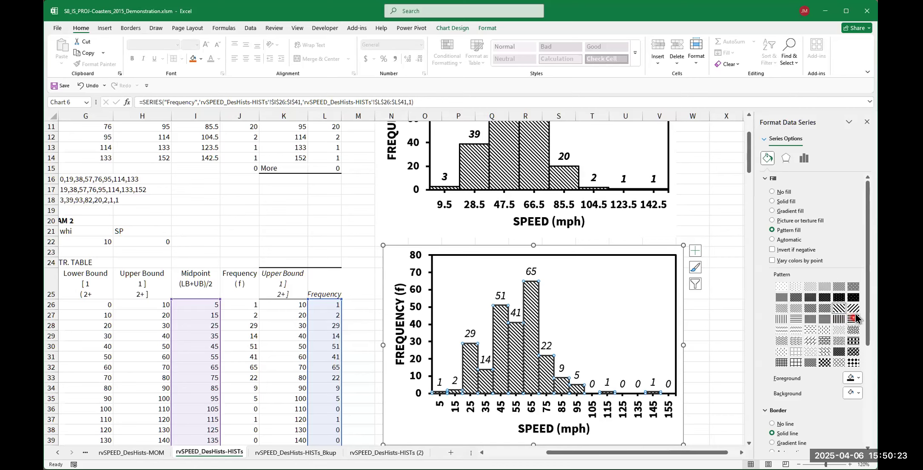
click(854, 310)
click(838, 310)
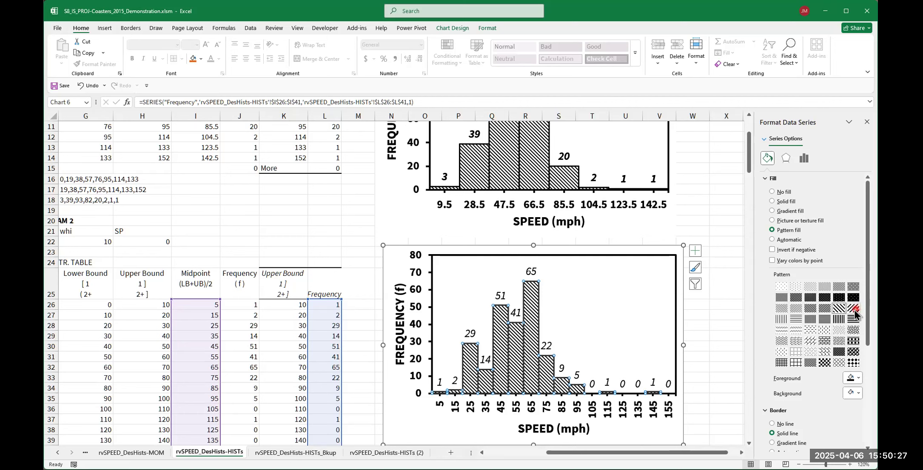
click(853, 310)
click(839, 311)
click(855, 311)
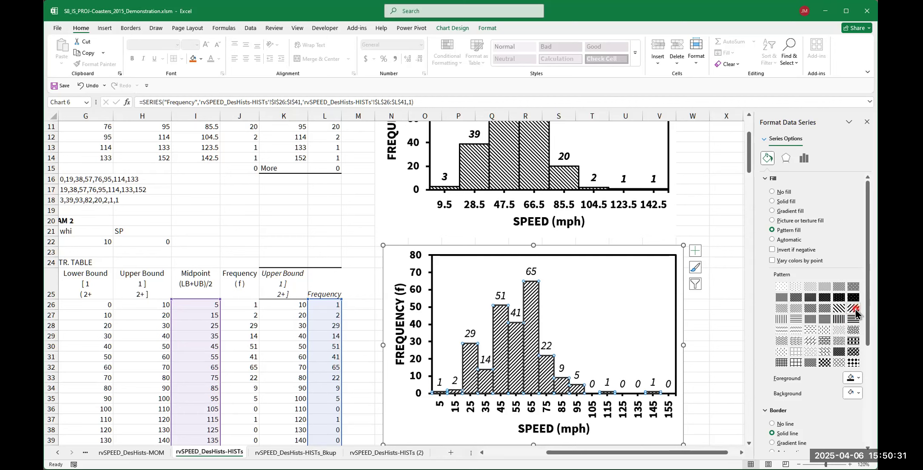
click(838, 311)
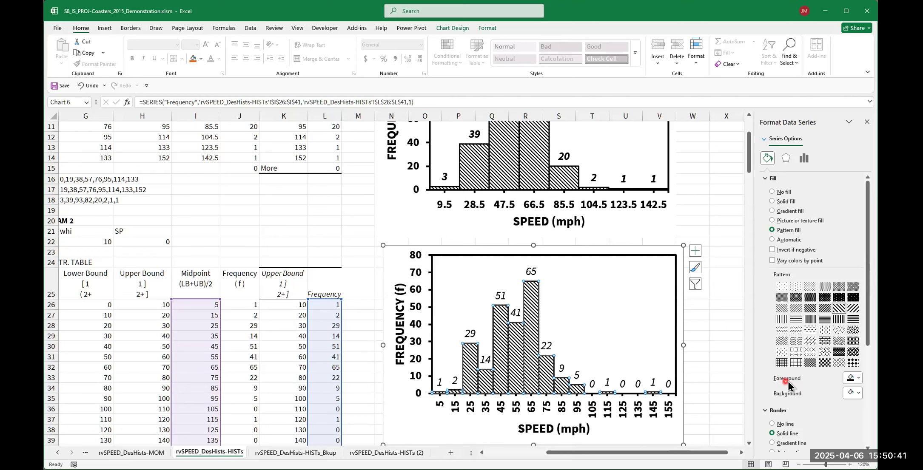
Step: Check the foreground and background color choices for the bars' pattern fill on the Histogram 2 chart
click(857, 378)
click(864, 329)
click(788, 396)
click(855, 395)
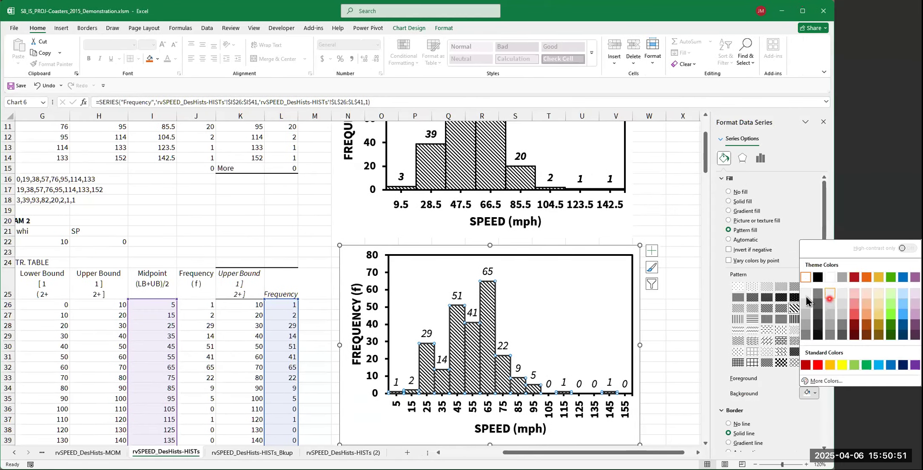
click(725, 353)
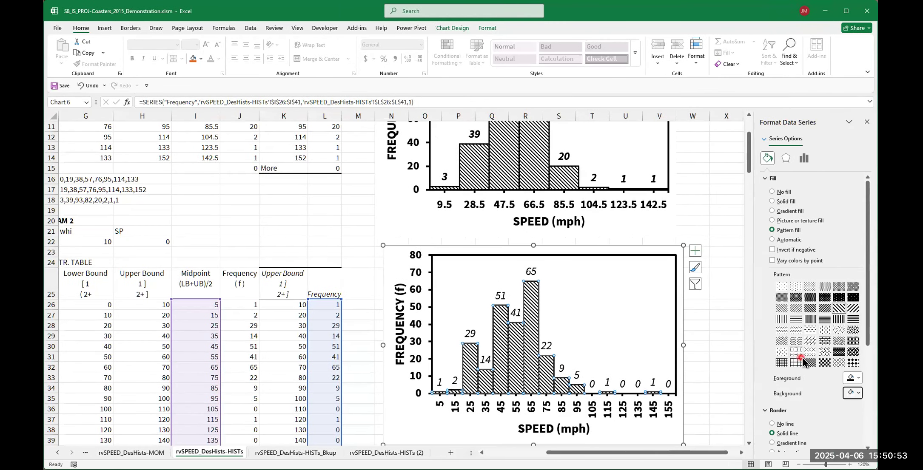
Step: Compare the finished Histogram 2 chart with the Histogram 1 chart above it, including bars and data labels
click(725, 234)
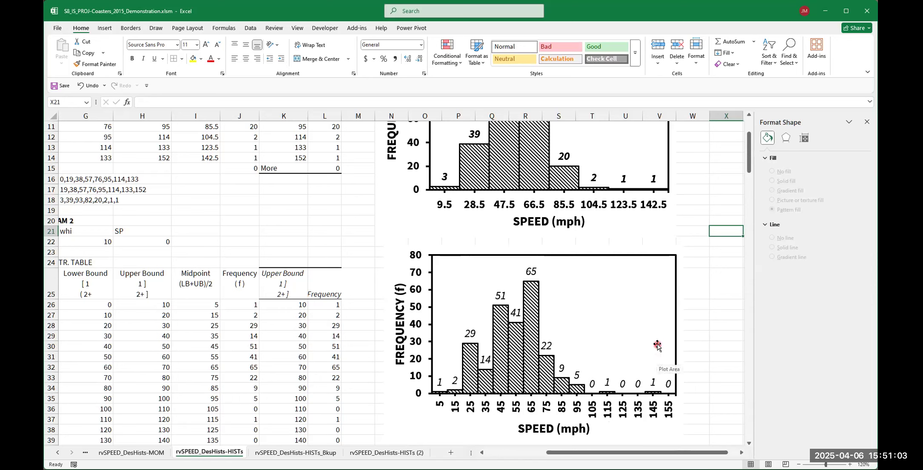
click(726, 315)
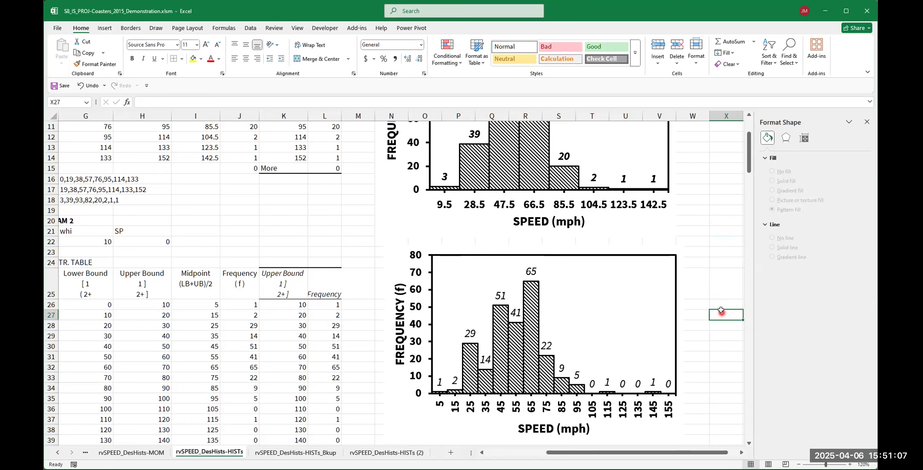
scroll(723, 311, up, 3)
scroll(719, 307, up, 1)
scroll(719, 307, down, 3)
scroll(719, 306, up, 2)
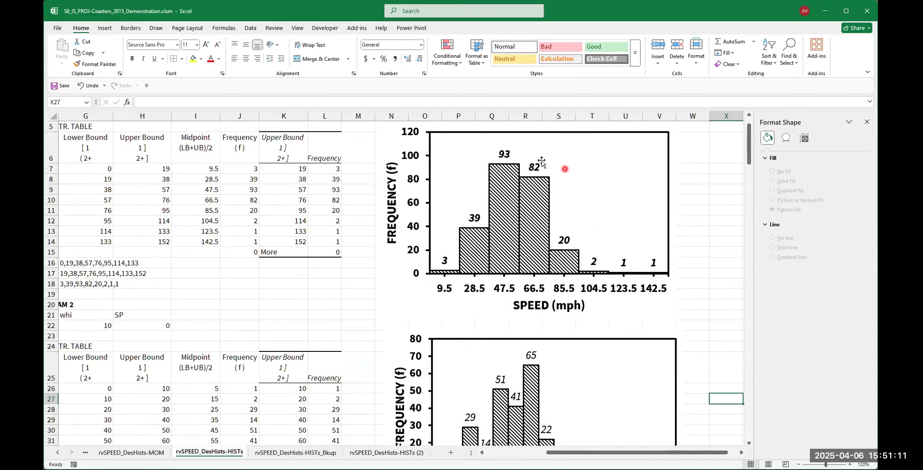
scroll(542, 315, down, 2)
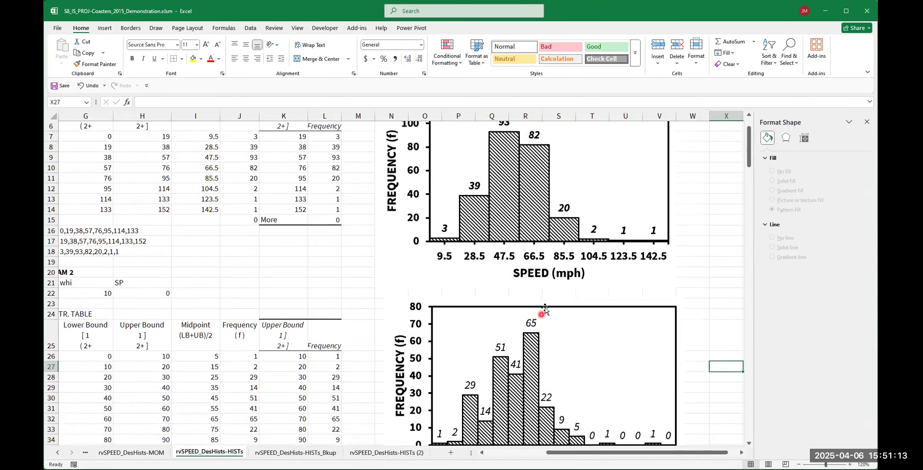
Step: Remove the bold formatting from the data labels on the Histogram 1 chart
scroll(526, 219, up, 2)
click(505, 147)
click(505, 149)
click(132, 59)
click(691, 273)
scroll(729, 282, down, 3)
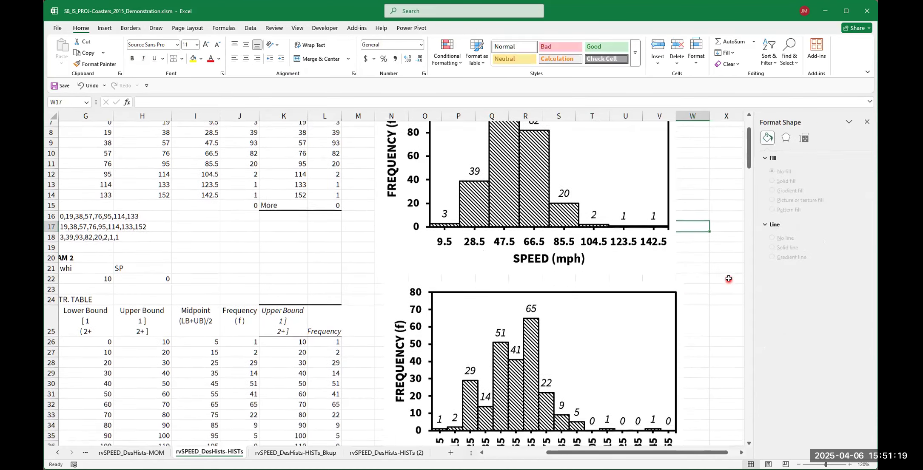
Step: Try the Horizontal text direction on the Histogram 2 chart's horizontal axis labels
scroll(728, 280, up, 3)
scroll(728, 279, down, 2)
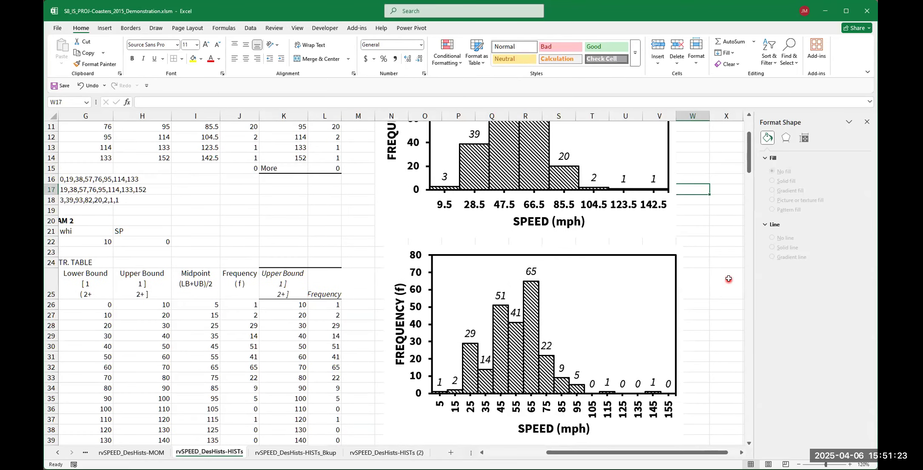
scroll(728, 272, down, 1)
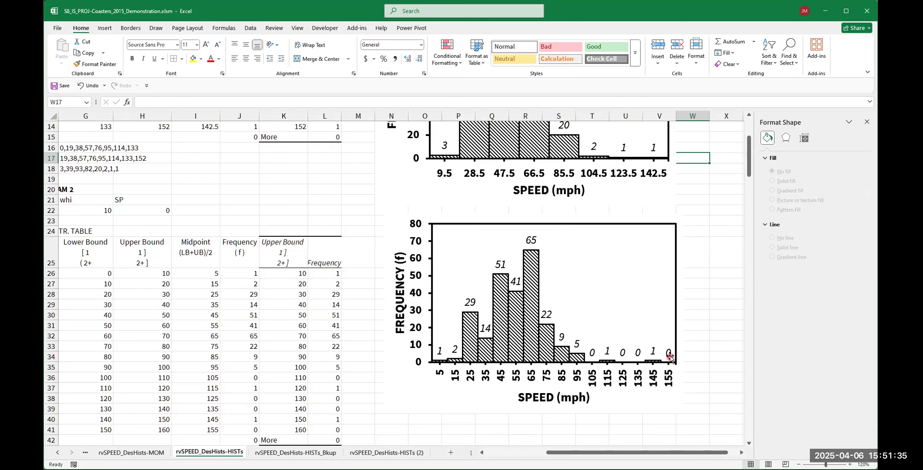
click(647, 378)
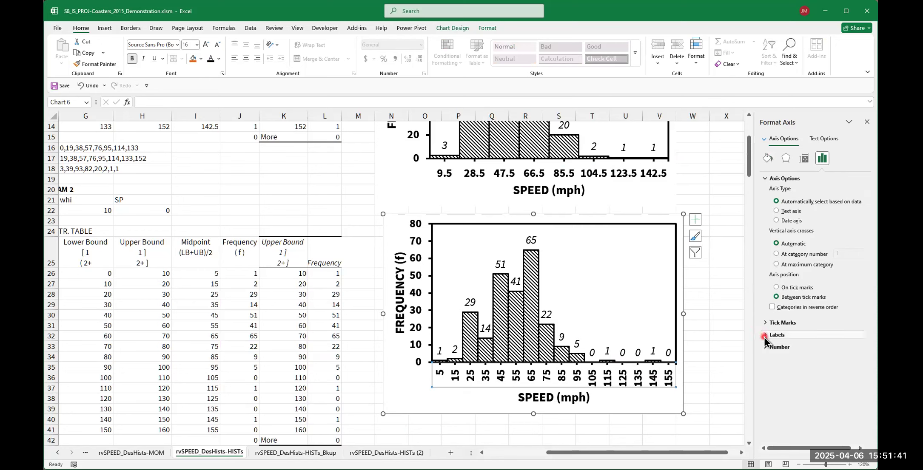
click(804, 160)
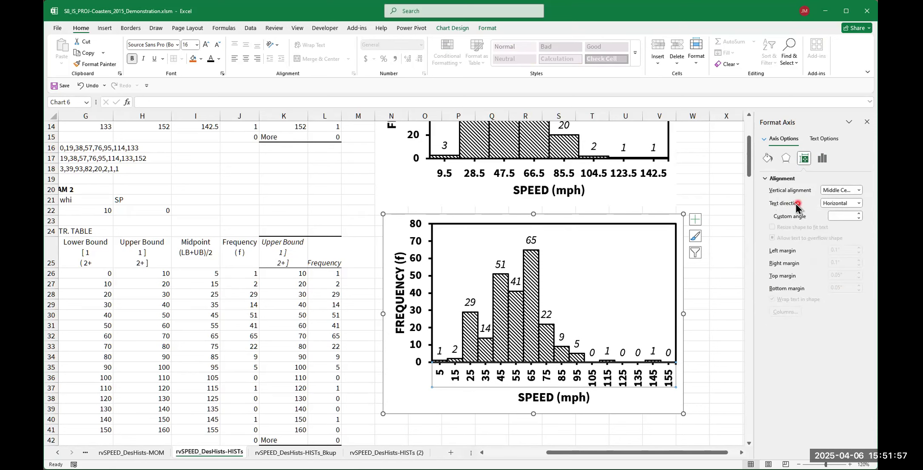
click(827, 205)
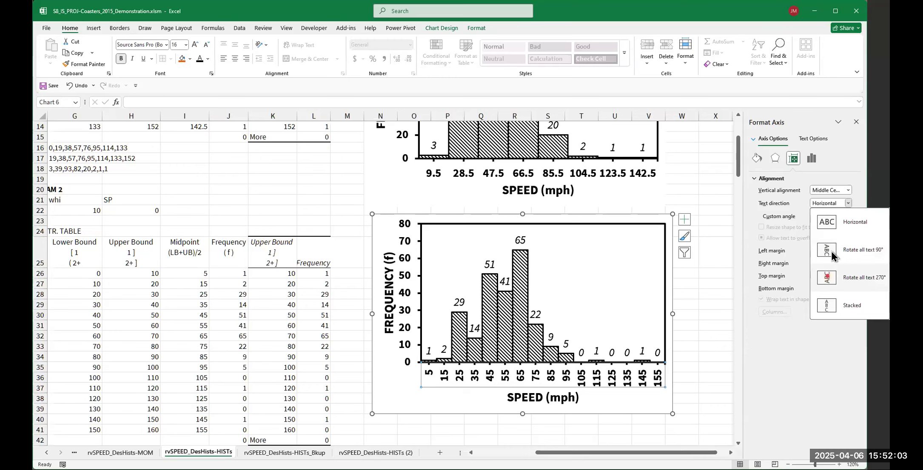
click(829, 190)
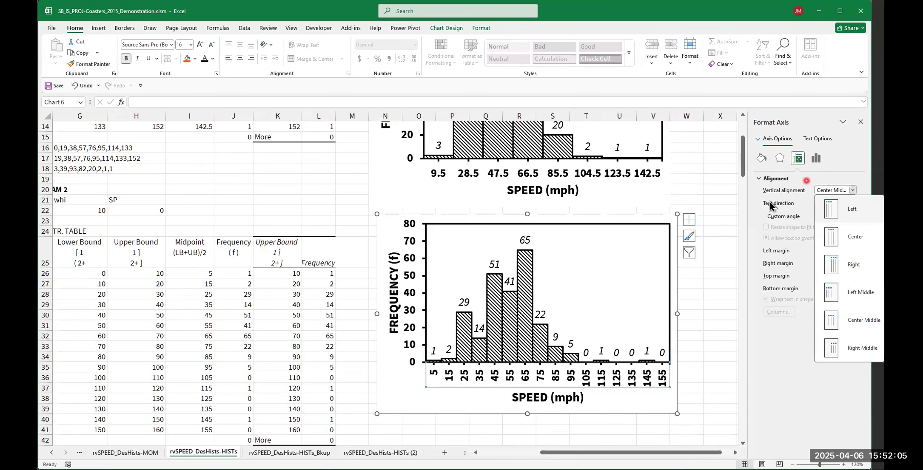
click(831, 204)
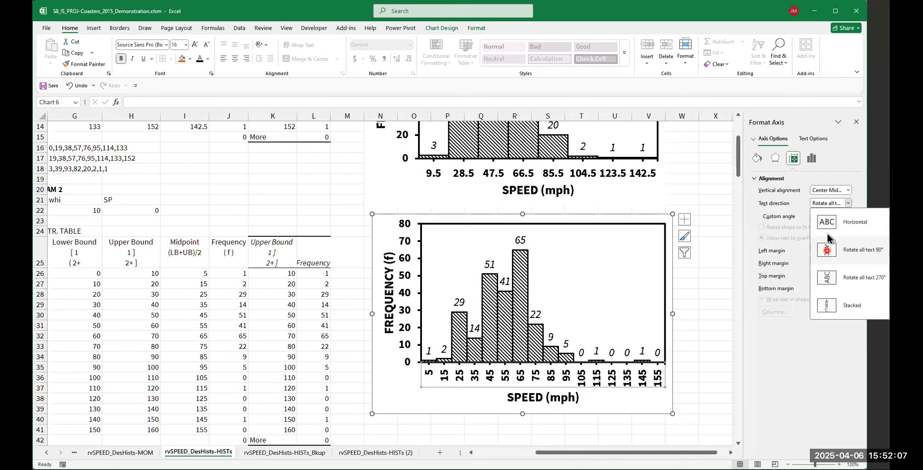
click(827, 226)
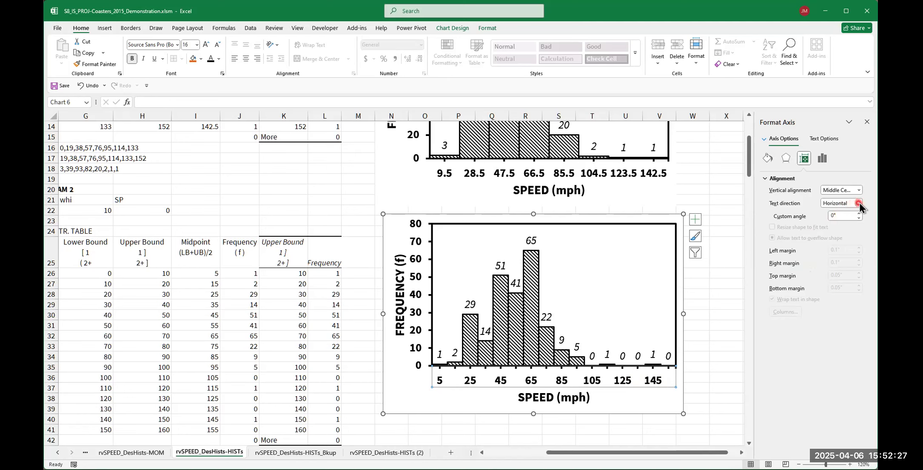
Step: Set the text direction of the Histogram 2 chart's horizontal axis labels to Rotate all text 270°
click(858, 204)
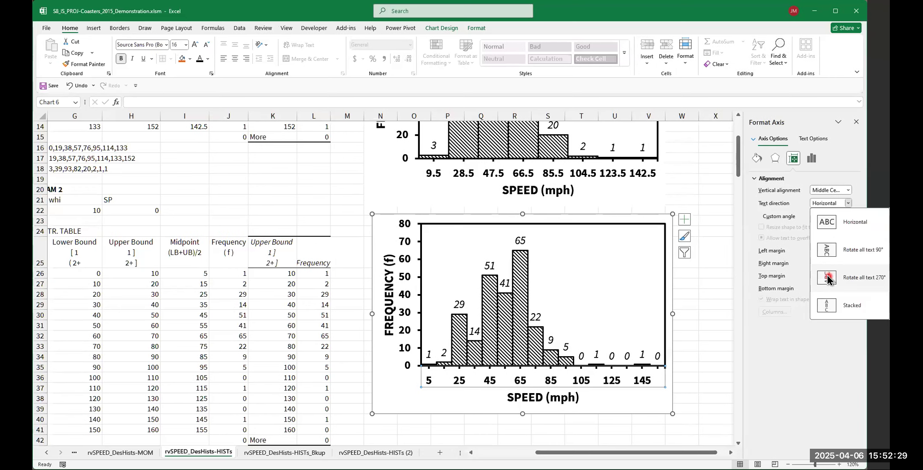
click(828, 276)
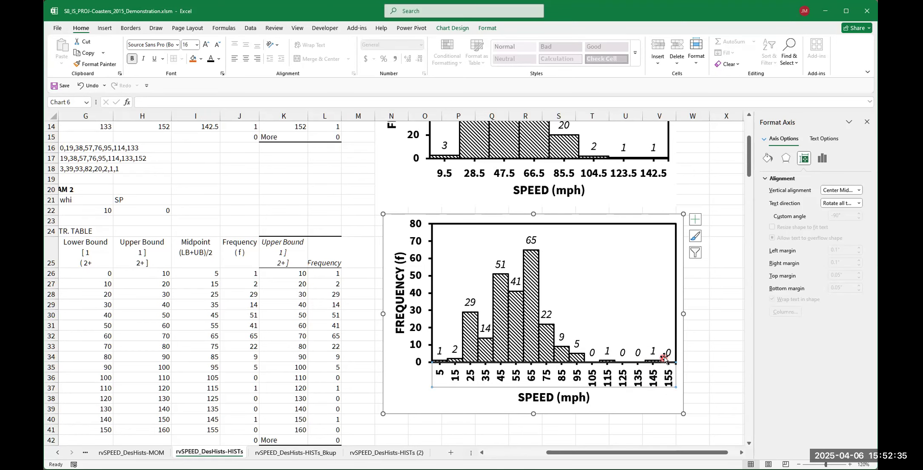
Step: Try rotating the Histogram 1 chart's horizontal axis labels by 270°, and set their text direction back to Horizontal
scroll(644, 190, up, 4)
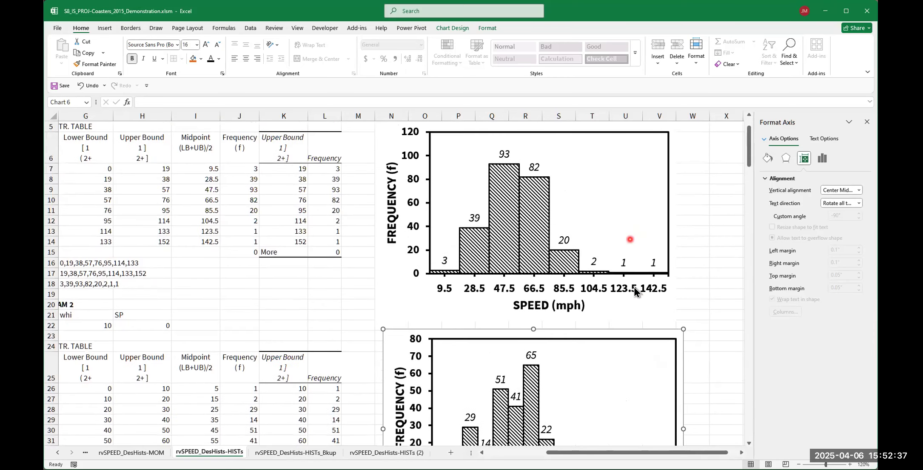
click(604, 292)
click(603, 293)
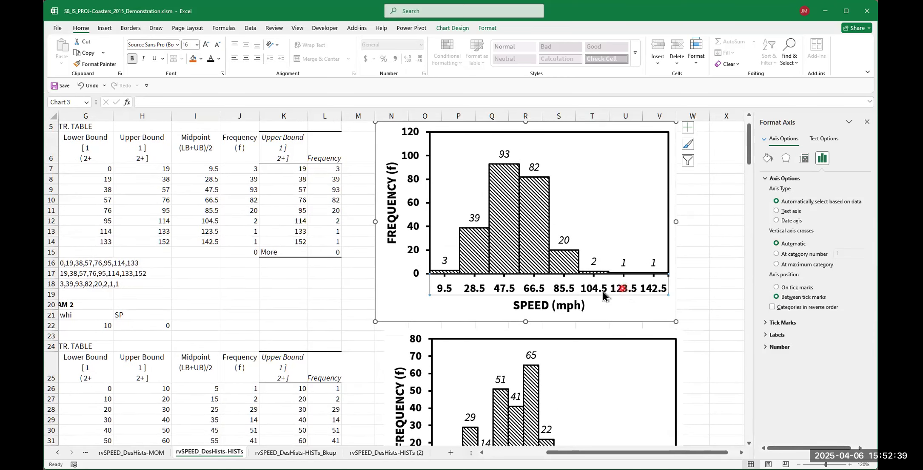
click(805, 158)
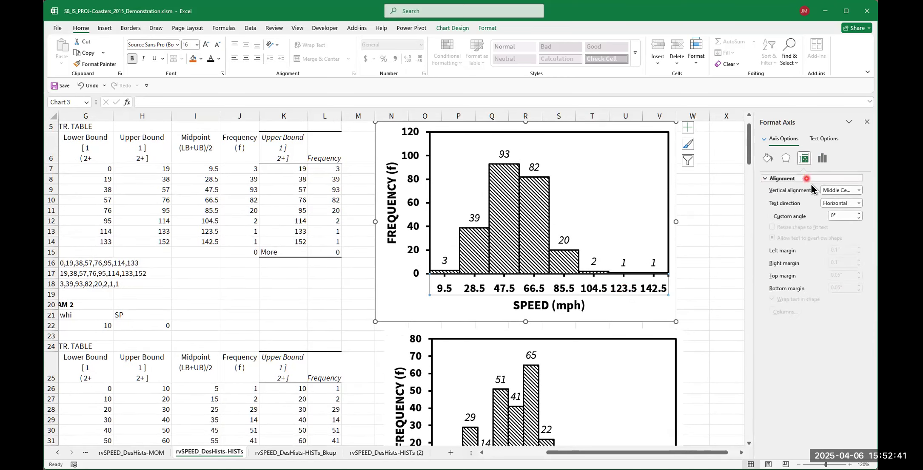
click(832, 276)
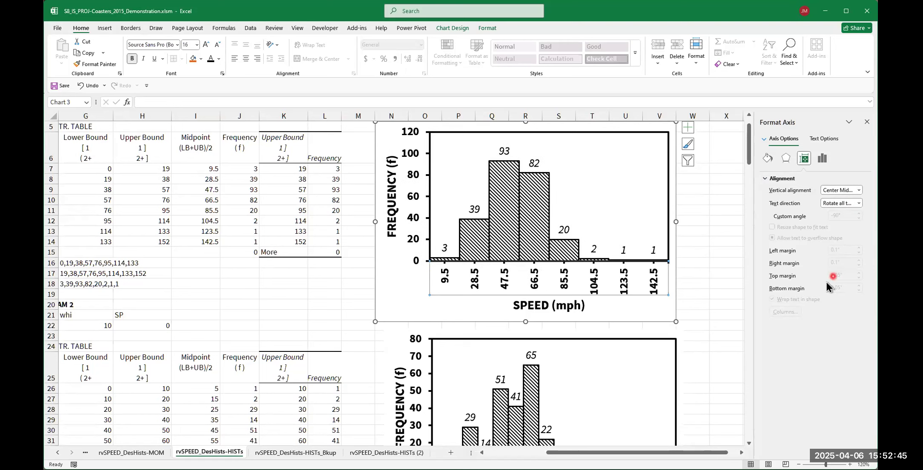
click(829, 203)
click(830, 225)
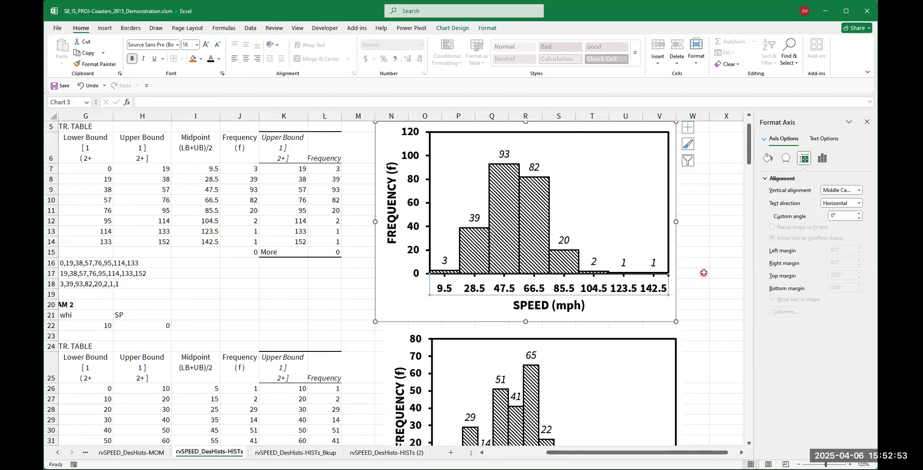
scroll(710, 271, down, 2)
scroll(710, 270, down, 1)
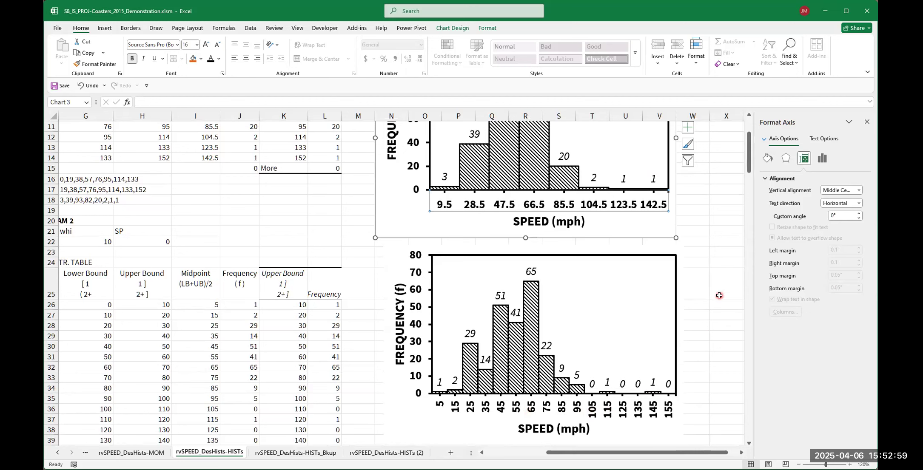
click(710, 274)
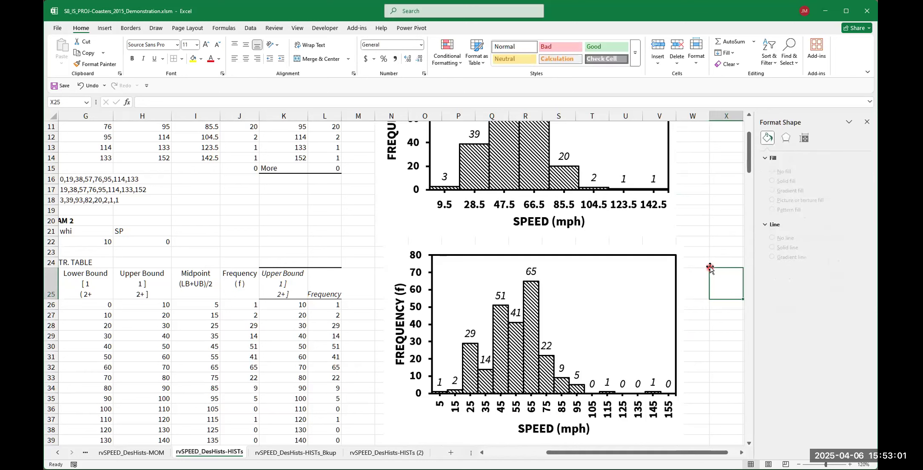
click(714, 253)
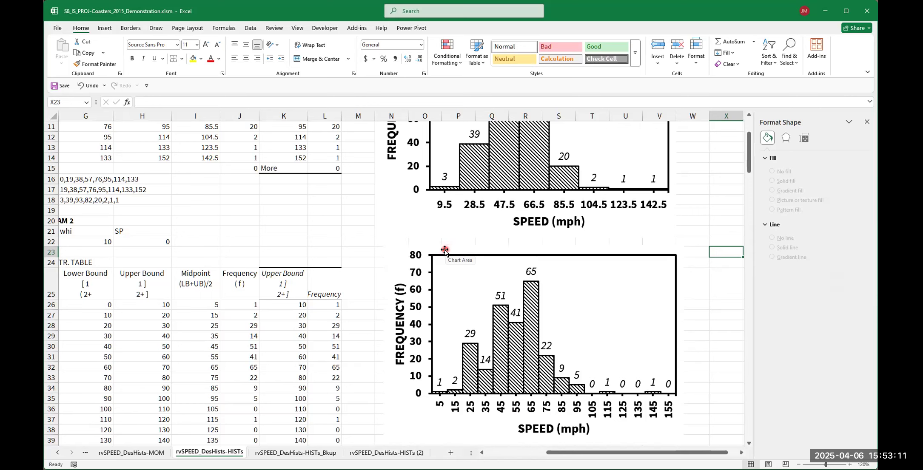
Step: Save the Histogram 2 chart as a JPEG picture in the temp2 folder, replacing RV-SPEED_Hist2_K16_w10.jpg
click(402, 261)
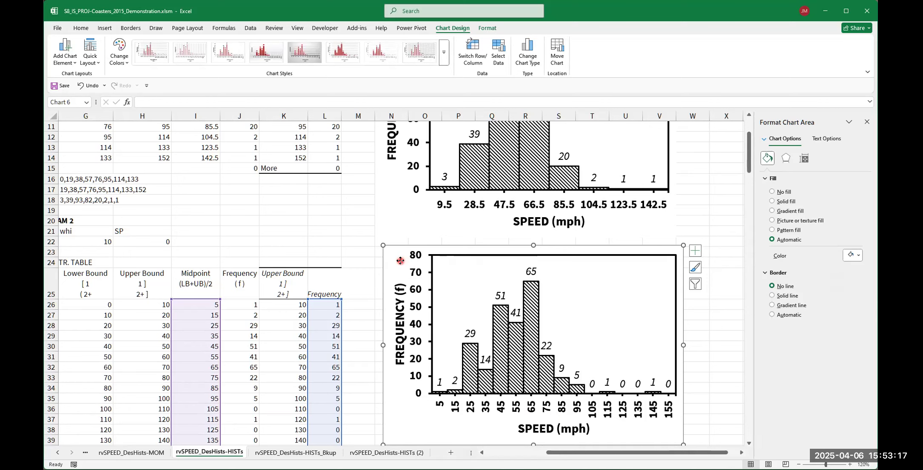
right_click(401, 262)
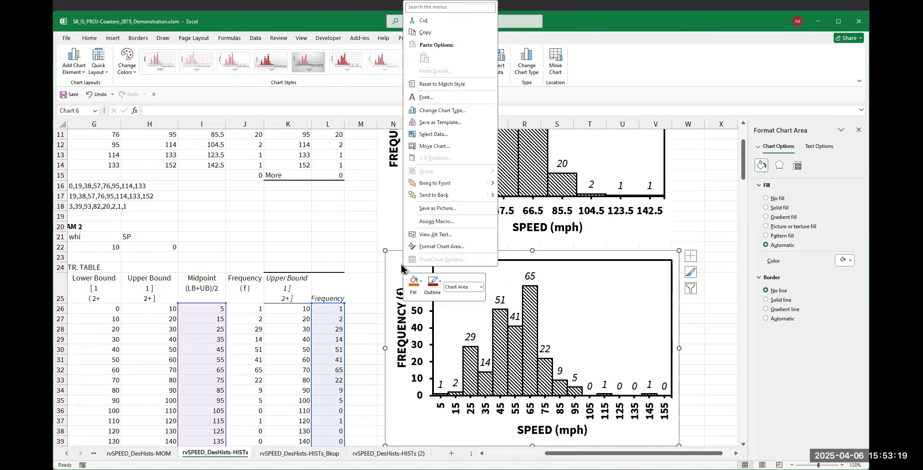
key(Escape)
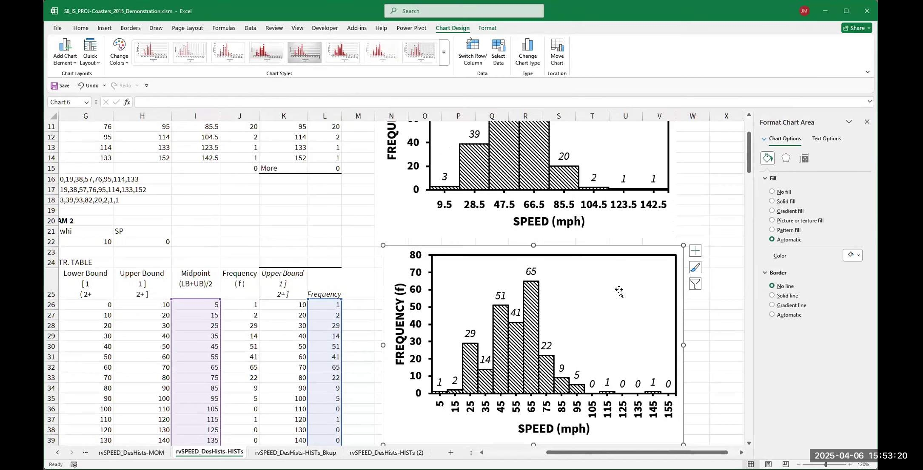
right_click(617, 427)
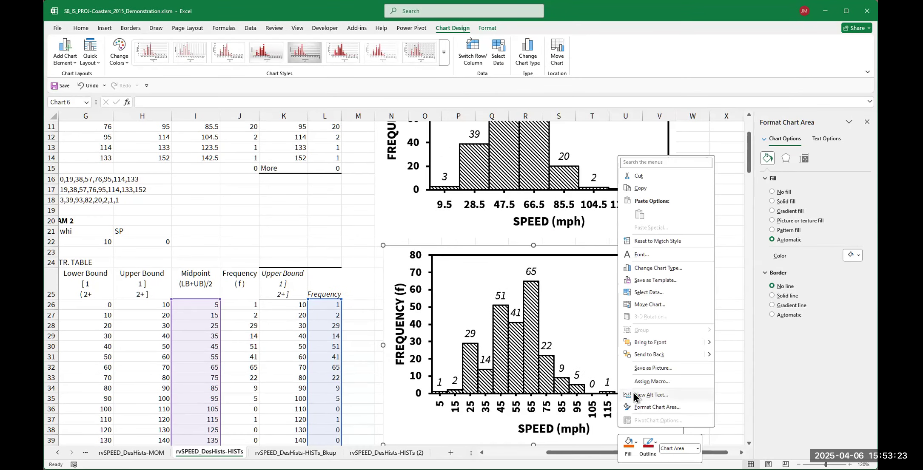
click(652, 369)
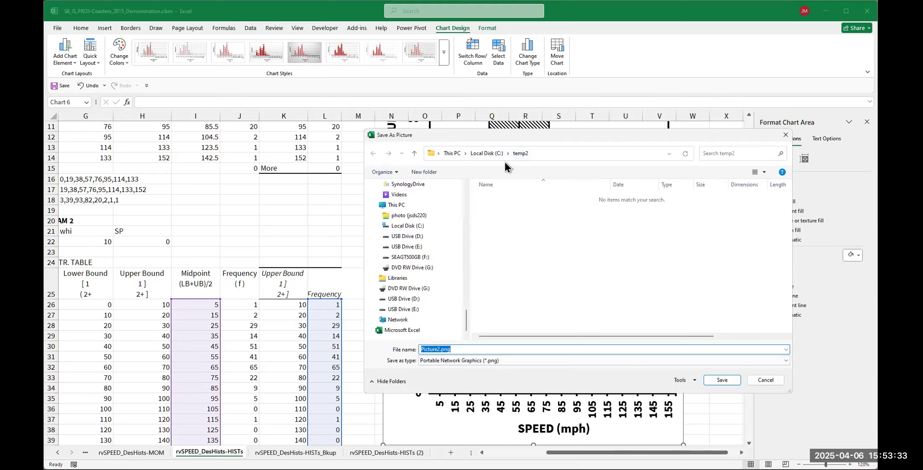
click(448, 360)
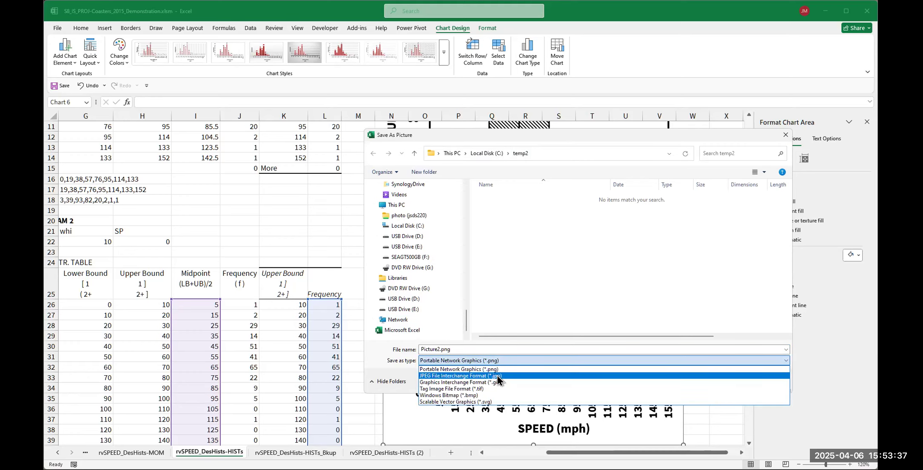
click(498, 376)
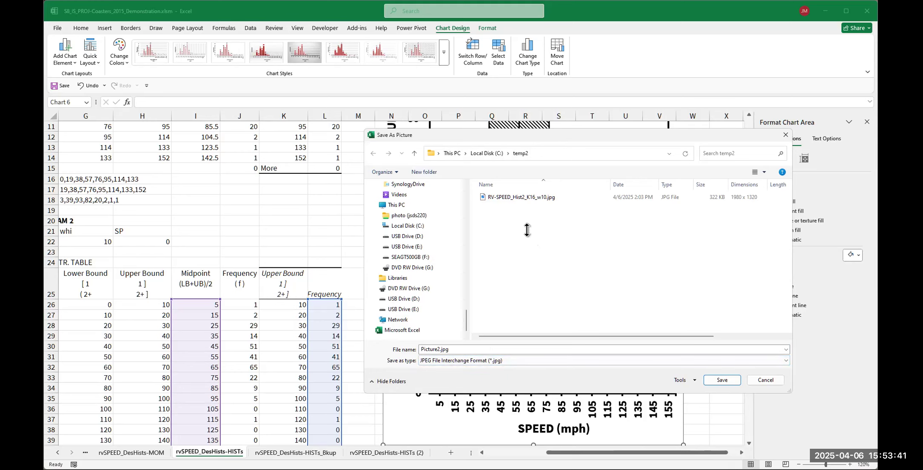
click(514, 198)
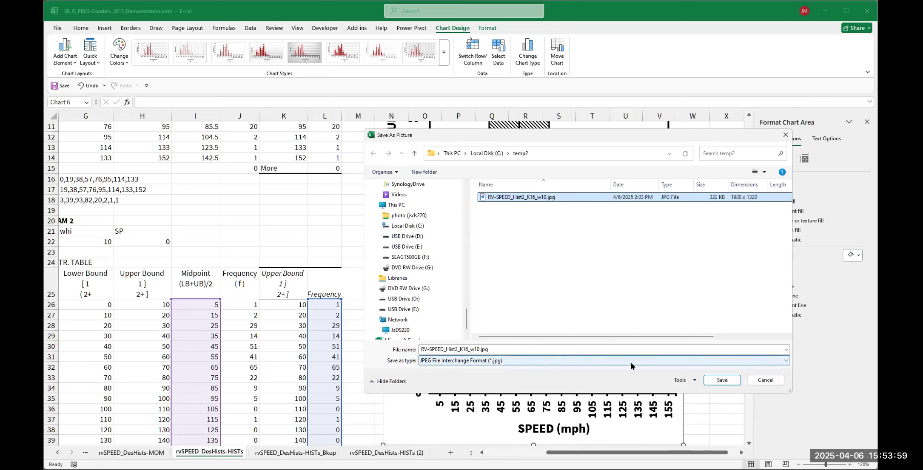
click(722, 380)
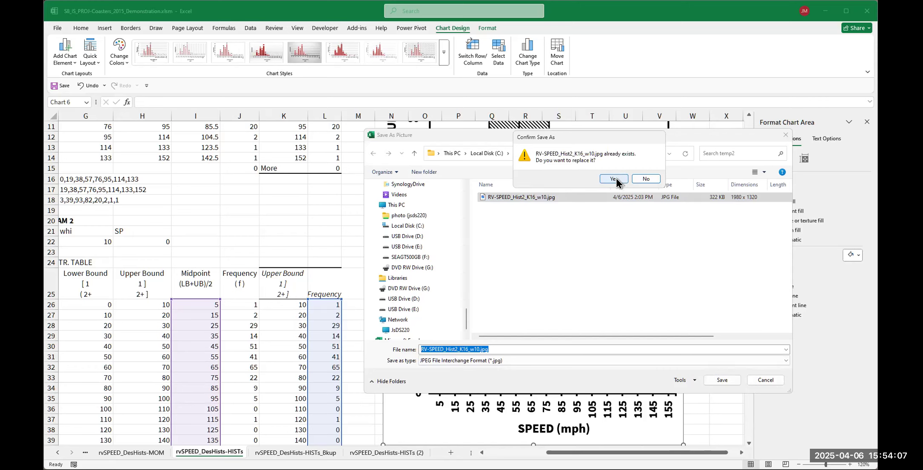
click(615, 179)
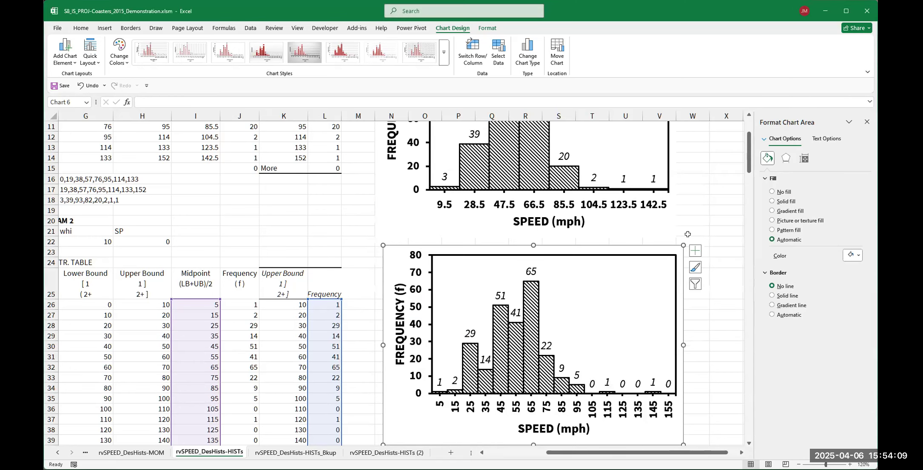
click(719, 252)
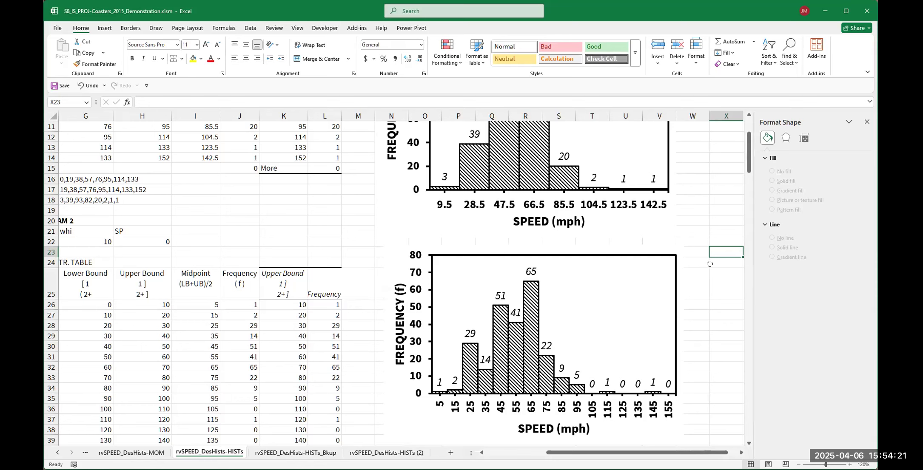
Step: Compare the two histogram charts and check the first-class frequencies in cells L7 and J7 of the Histogram 1 table
click(723, 265)
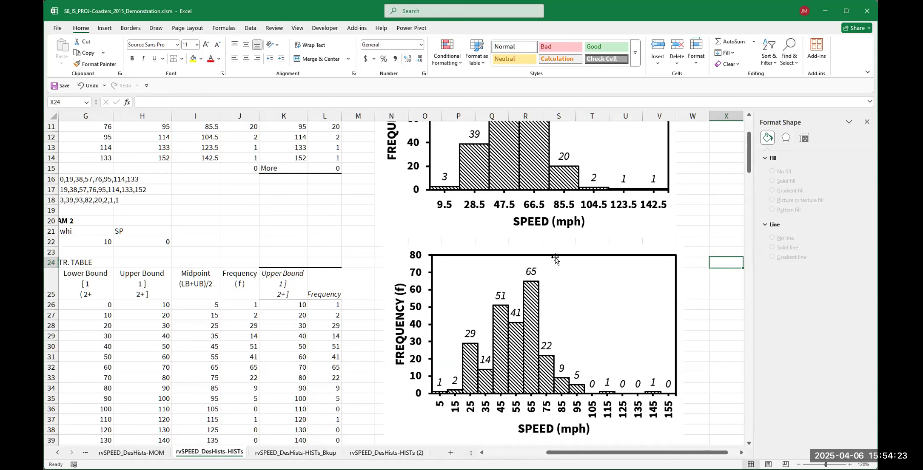
scroll(361, 289, up, 2)
scroll(361, 289, down, 2)
scroll(447, 294, up, 2)
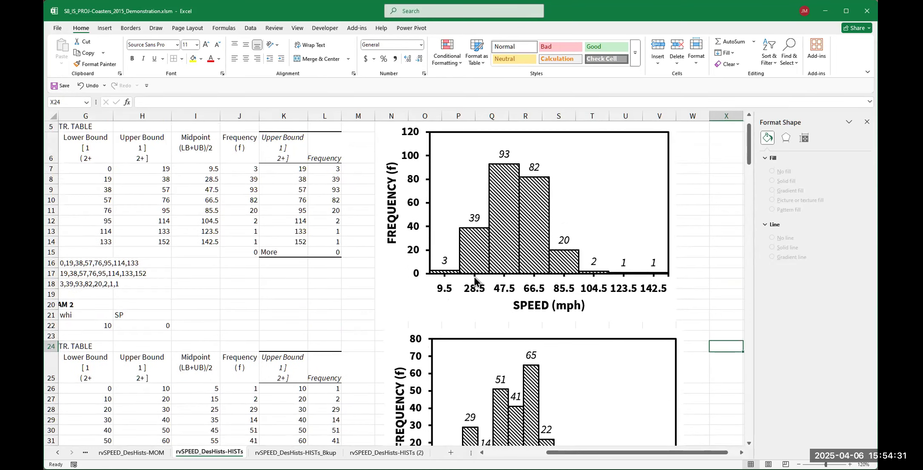
scroll(479, 293, down, 3)
scroll(481, 290, up, 4)
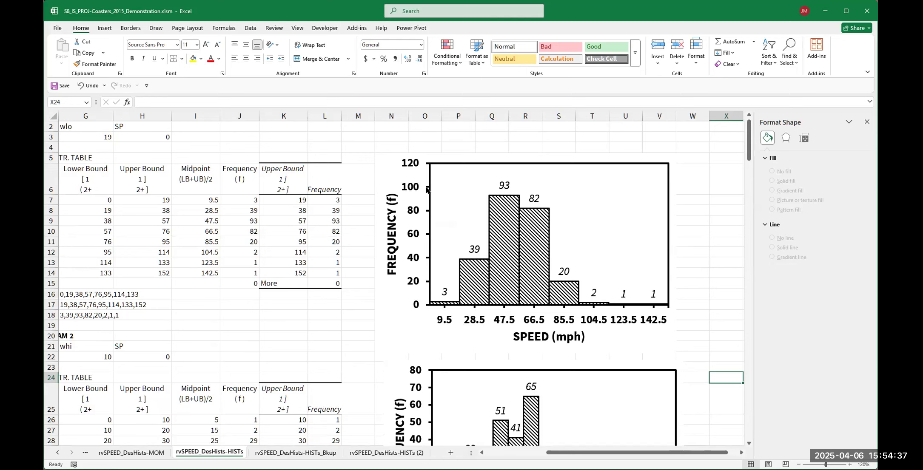
click(333, 198)
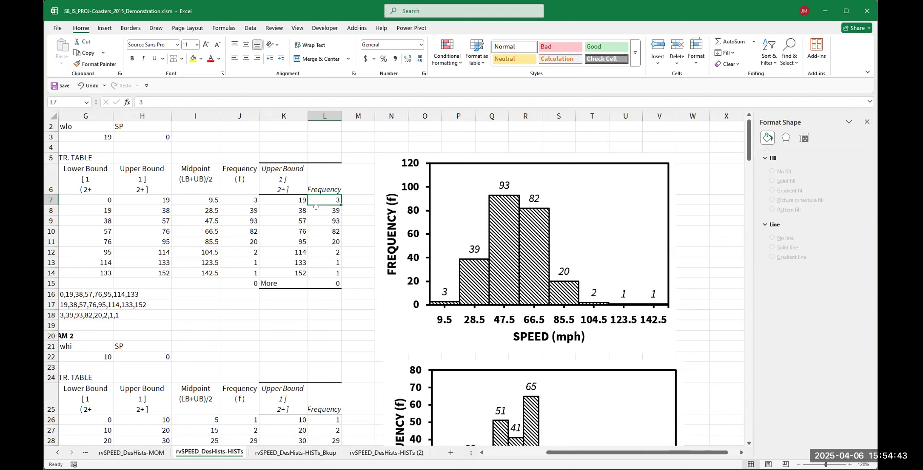
click(251, 199)
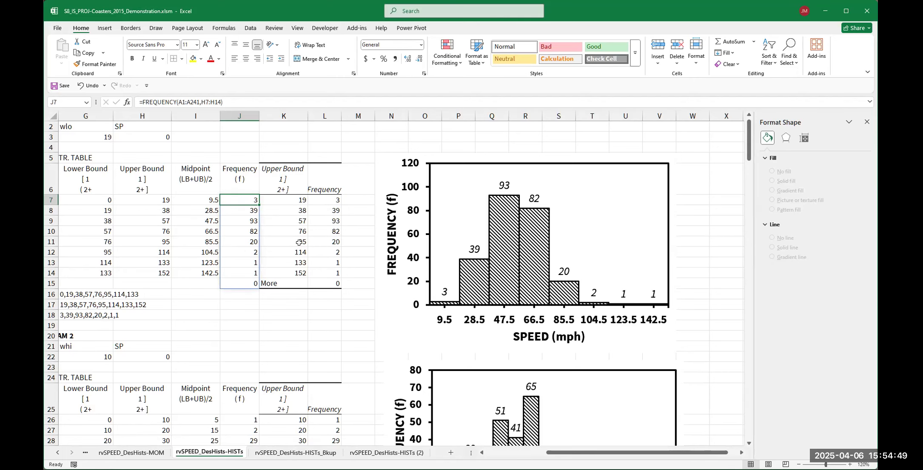
Step: Check the first-class frequency in cell L26 of the Histogram 2 table and compare both histogram charts
scroll(364, 219, down, 4)
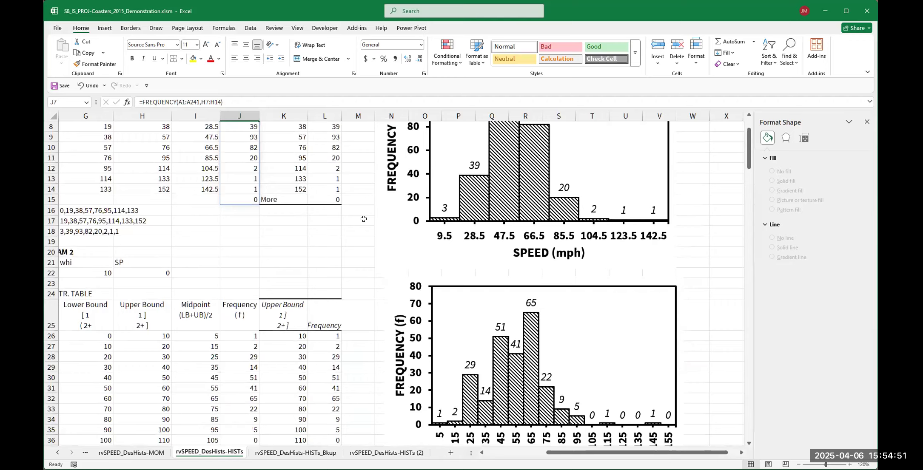
click(334, 275)
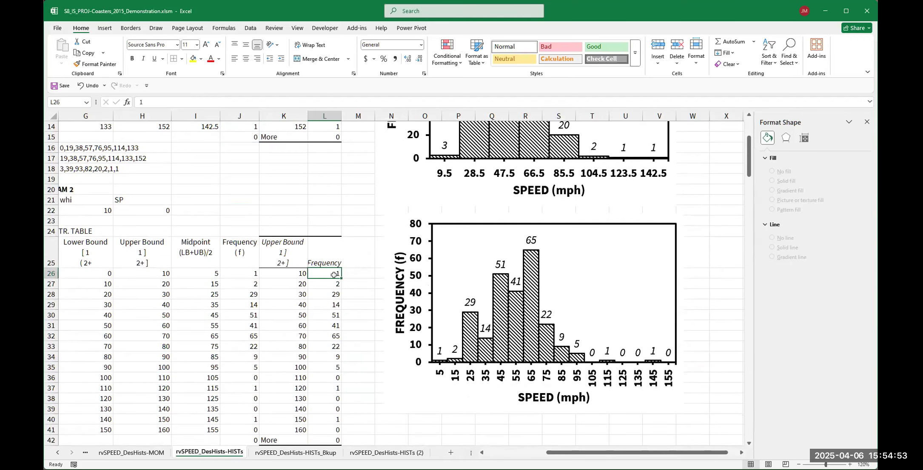
scroll(353, 280, down, 1)
scroll(355, 283, up, 5)
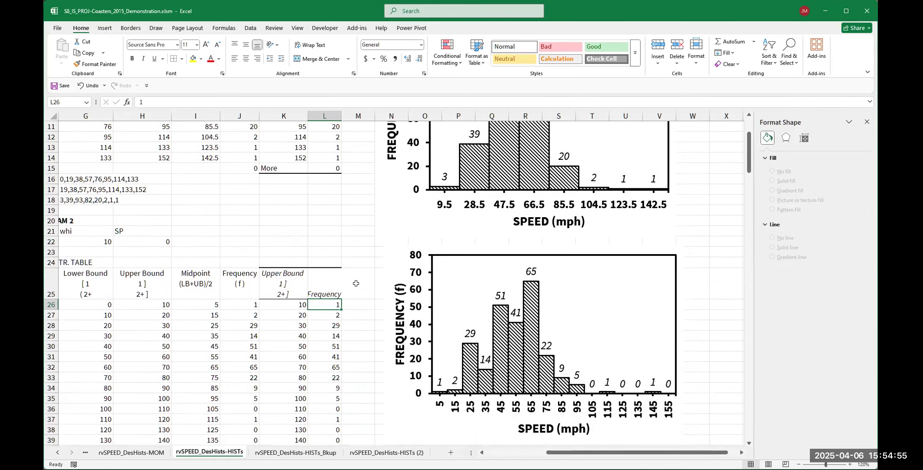
scroll(356, 284, down, 1)
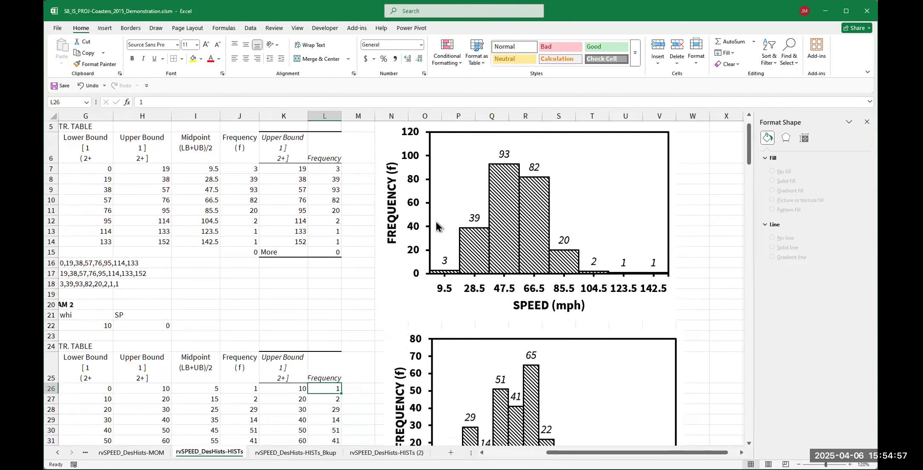
scroll(380, 224, up, 1)
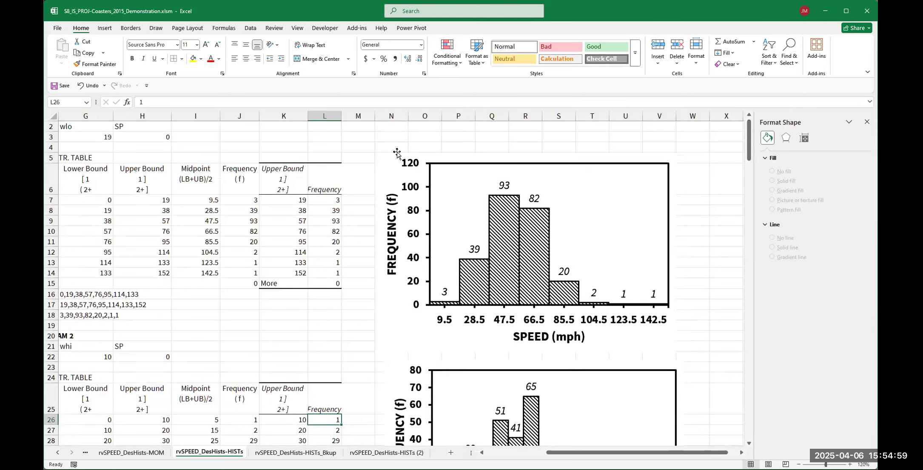
Step: Open the Excel Add-ins list from the program options, check that Analysis ToolPak is enabled, and accept the list
click(250, 27)
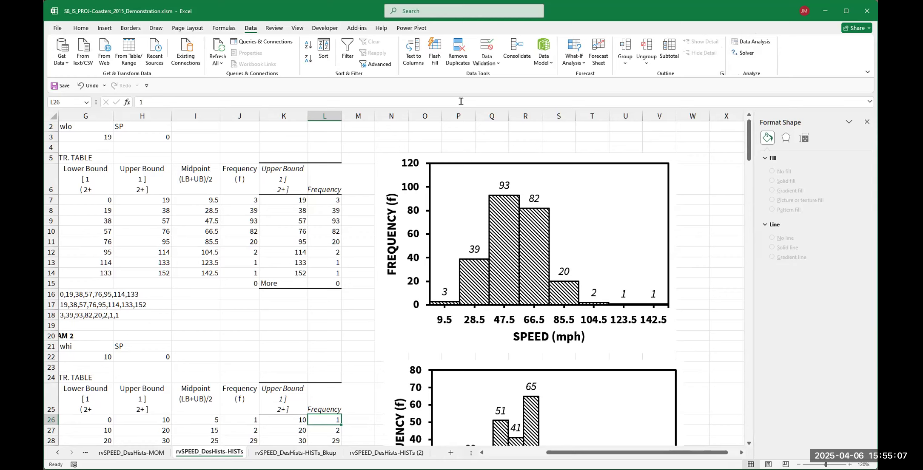
click(58, 28)
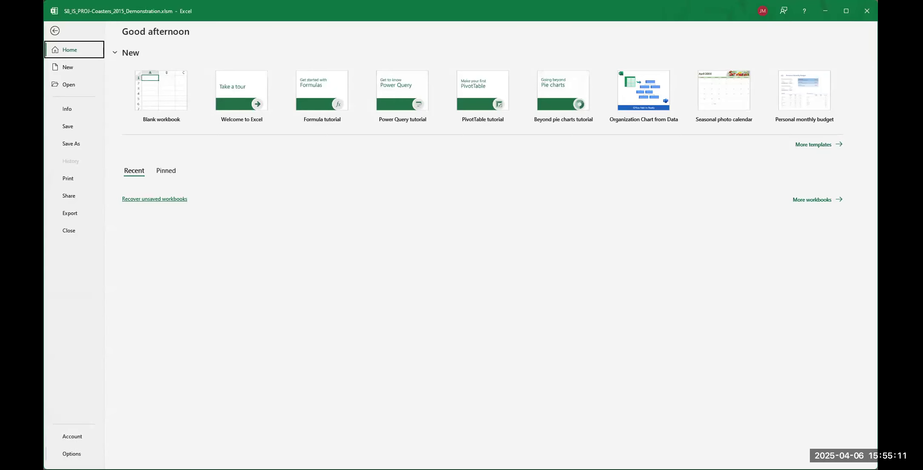
key(Escape)
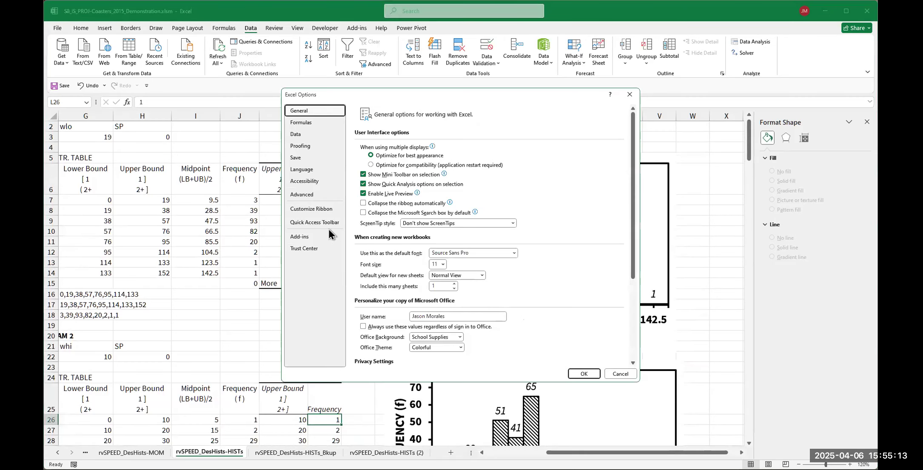
click(302, 237)
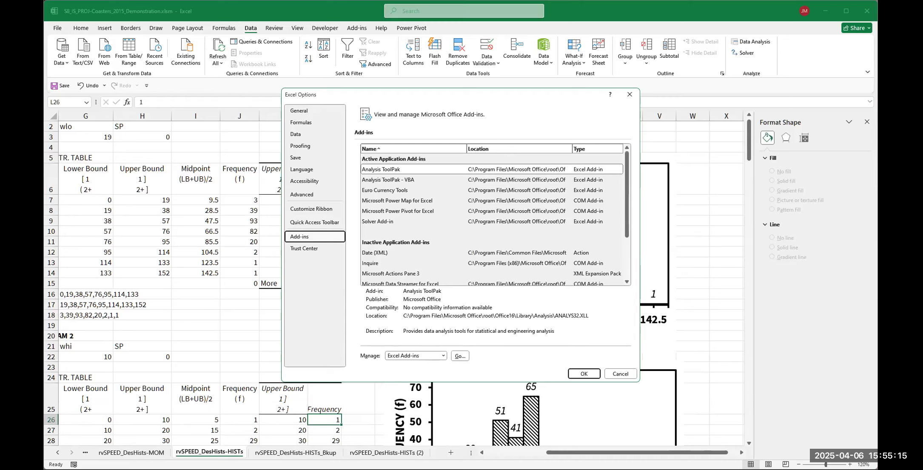
click(320, 218)
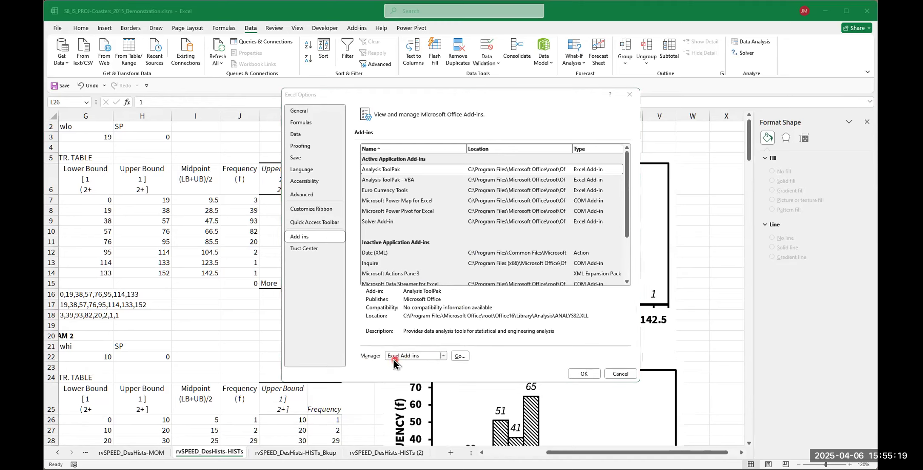
click(429, 359)
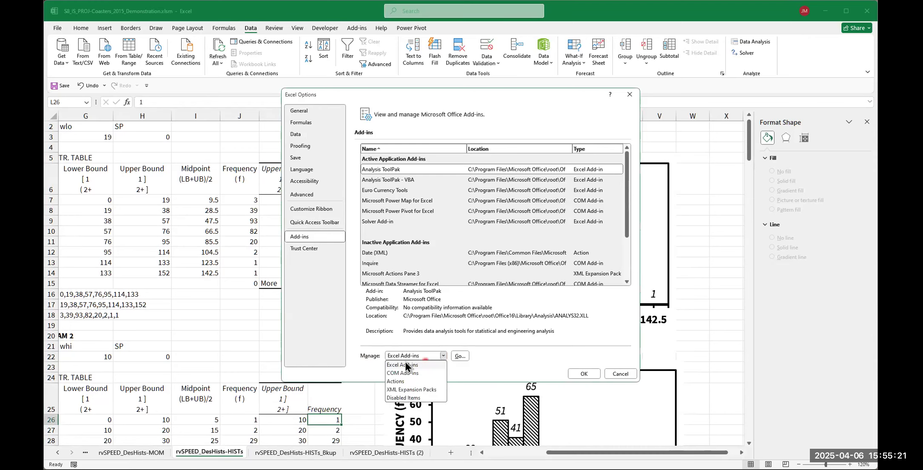
click(407, 365)
click(460, 357)
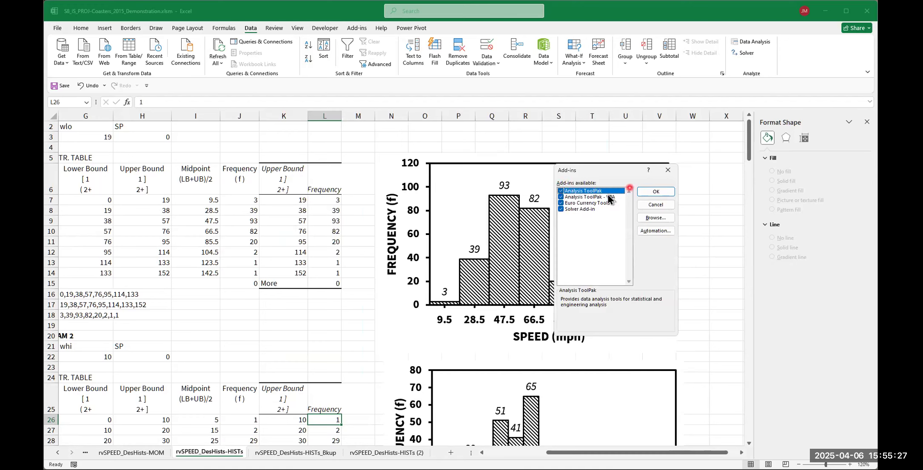
click(663, 192)
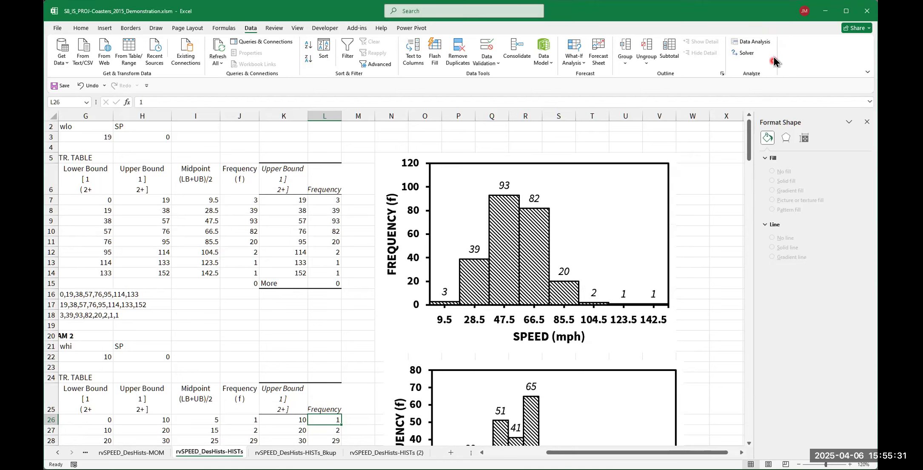
Step: Show the Histogram tool among the Data Analysis tools, close it, and review the Histogram 2 table and chart
click(755, 42)
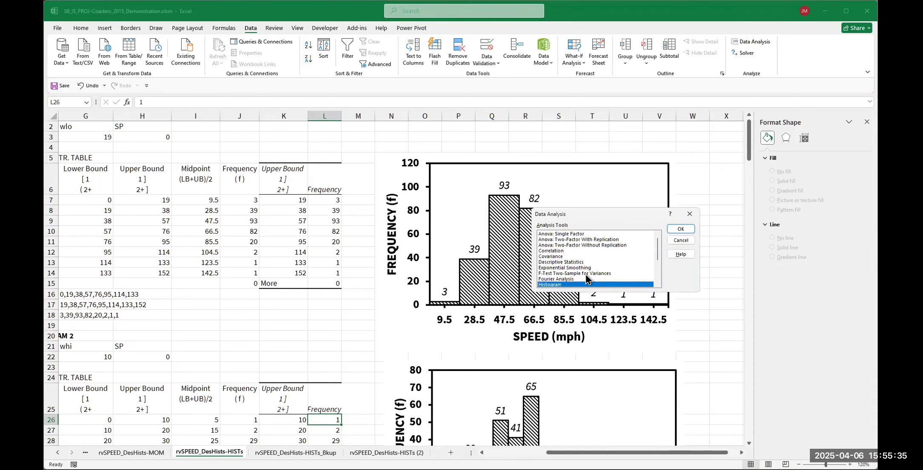
click(681, 228)
scroll(702, 194, down, 4)
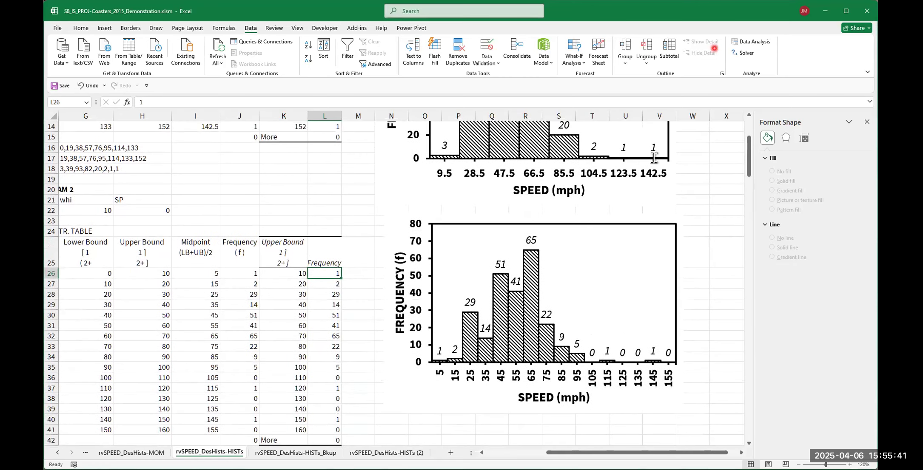
scroll(574, 210, down, 1)
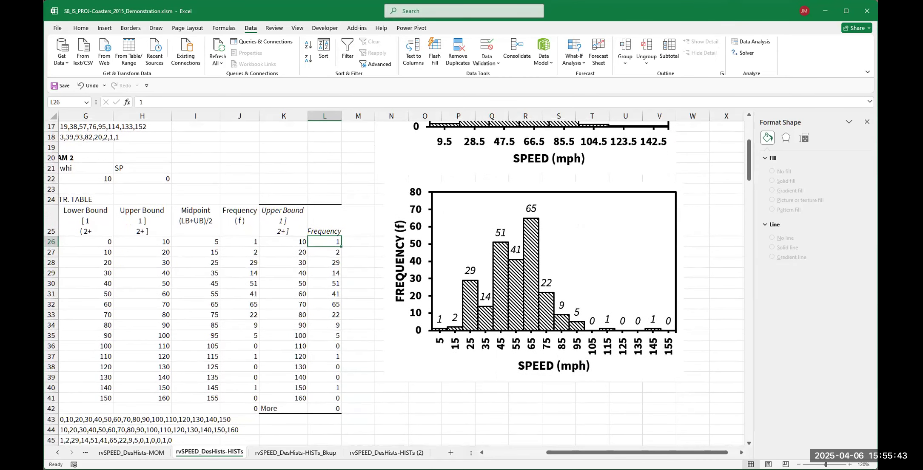